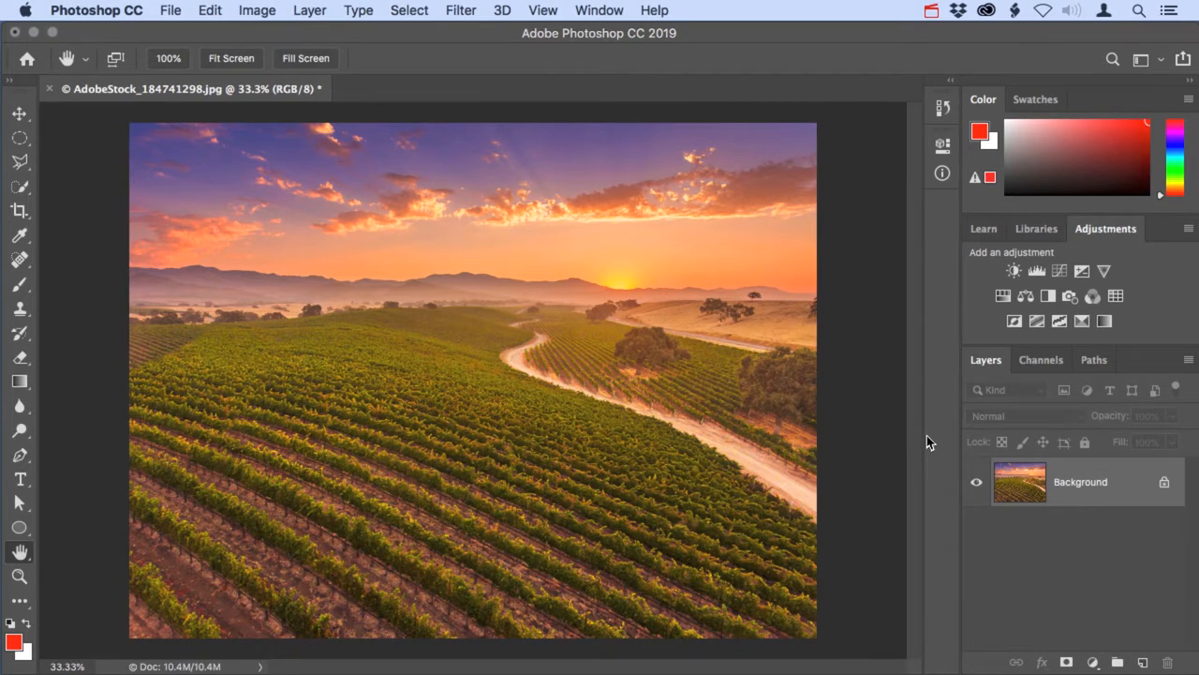
# Place AdobeStock_200250009.jpg from the _Vineyard Composite folder into the vineyard document and scale it proportionally to about 59%.
pyautogui.press('super+Tab')
pyautogui.click(552, 211)
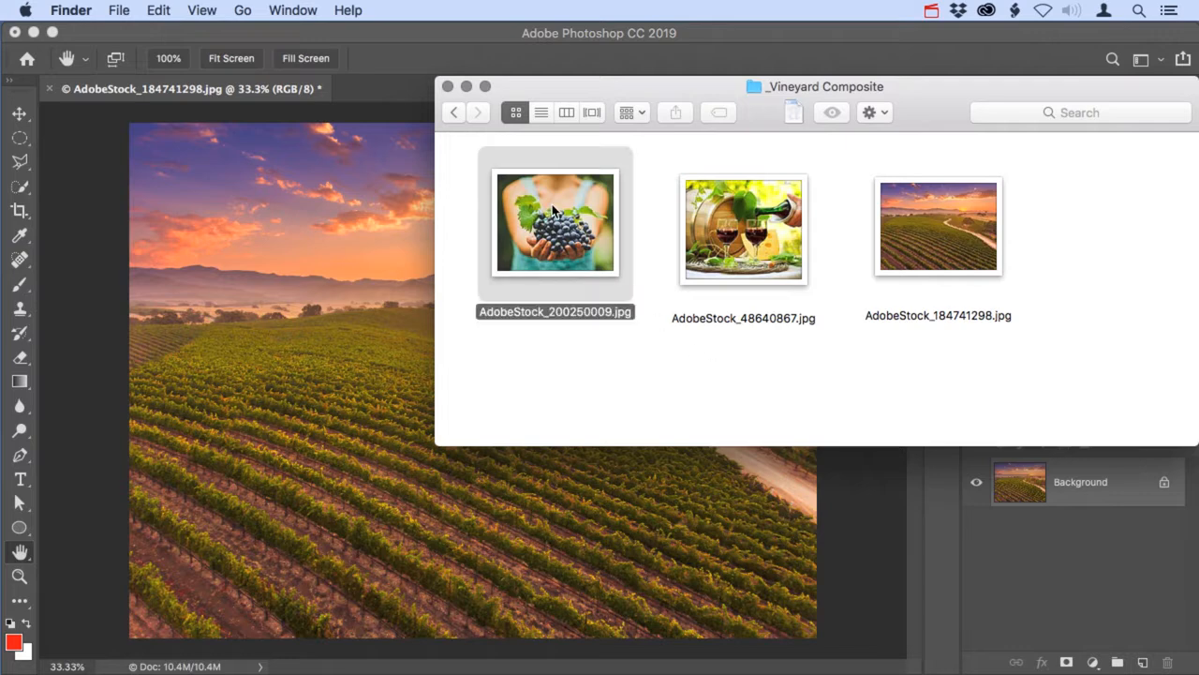
pyautogui.moveTo(553, 211); pyautogui.dragTo(337, 311)
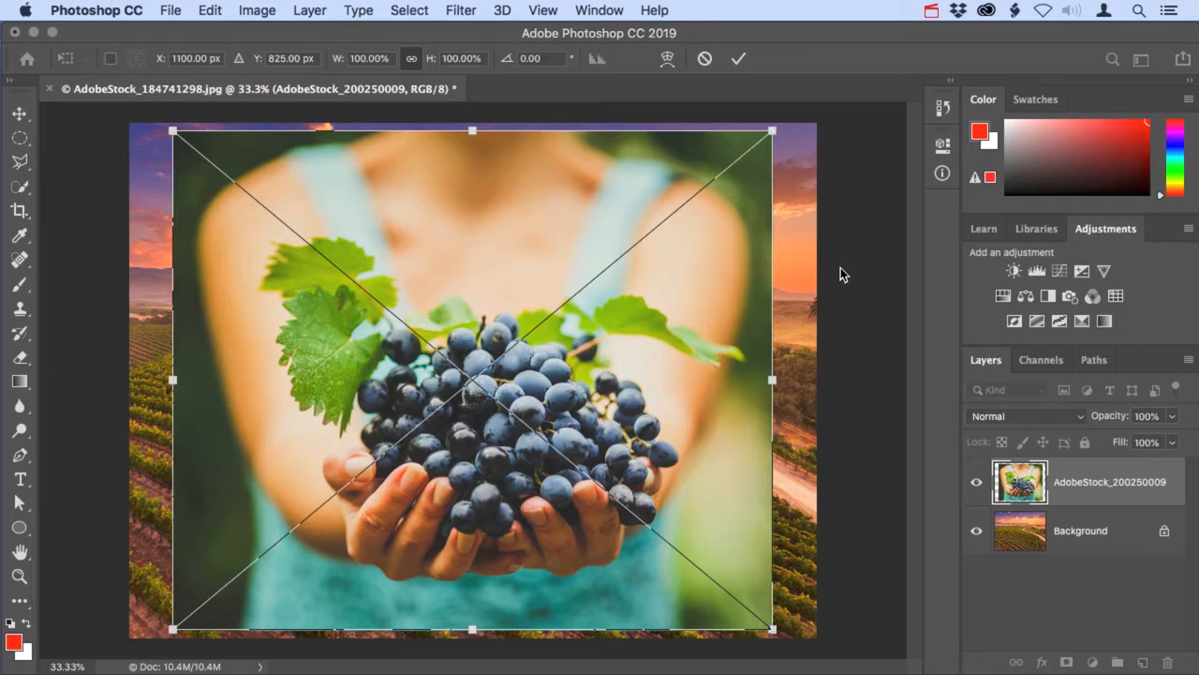
pyautogui.moveTo(771, 130); pyautogui.dragTo(538, 324)
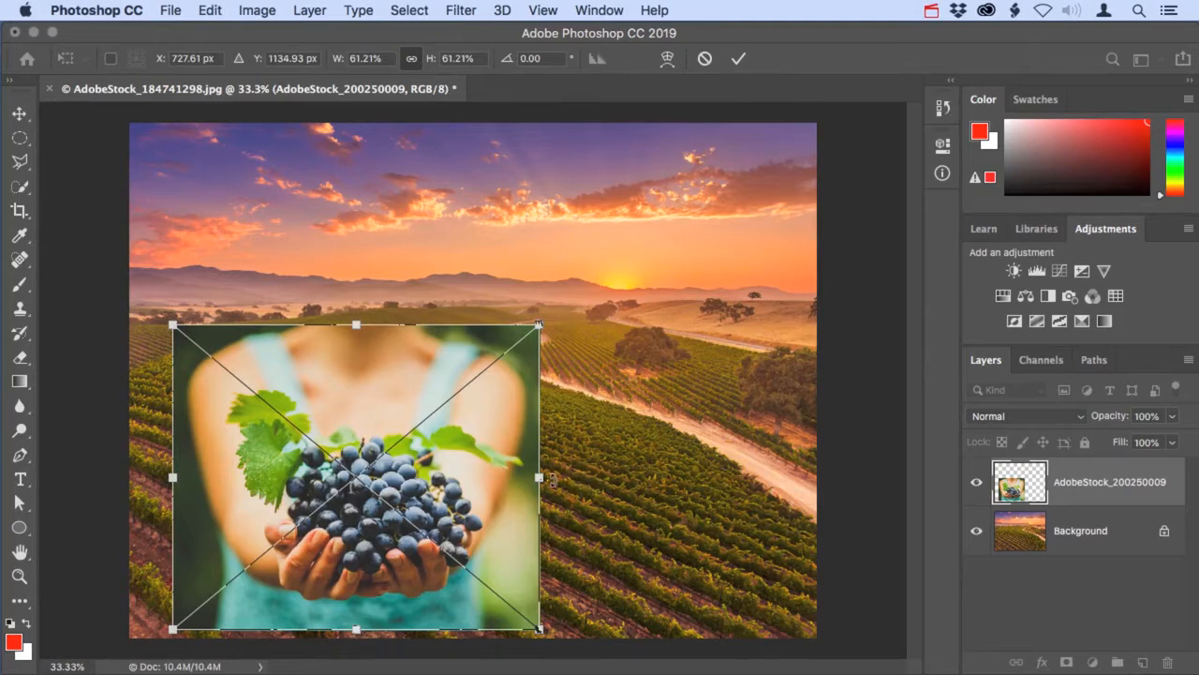
pyautogui.moveTo(540, 479)
pyautogui.mouseDown()
pyautogui.moveTo(474, 481)
pyautogui.moveTo(583, 481)
pyautogui.moveTo(509, 484)
pyautogui.moveTo(559, 487)
pyautogui.moveTo(526, 480)
pyautogui.mouseUp()
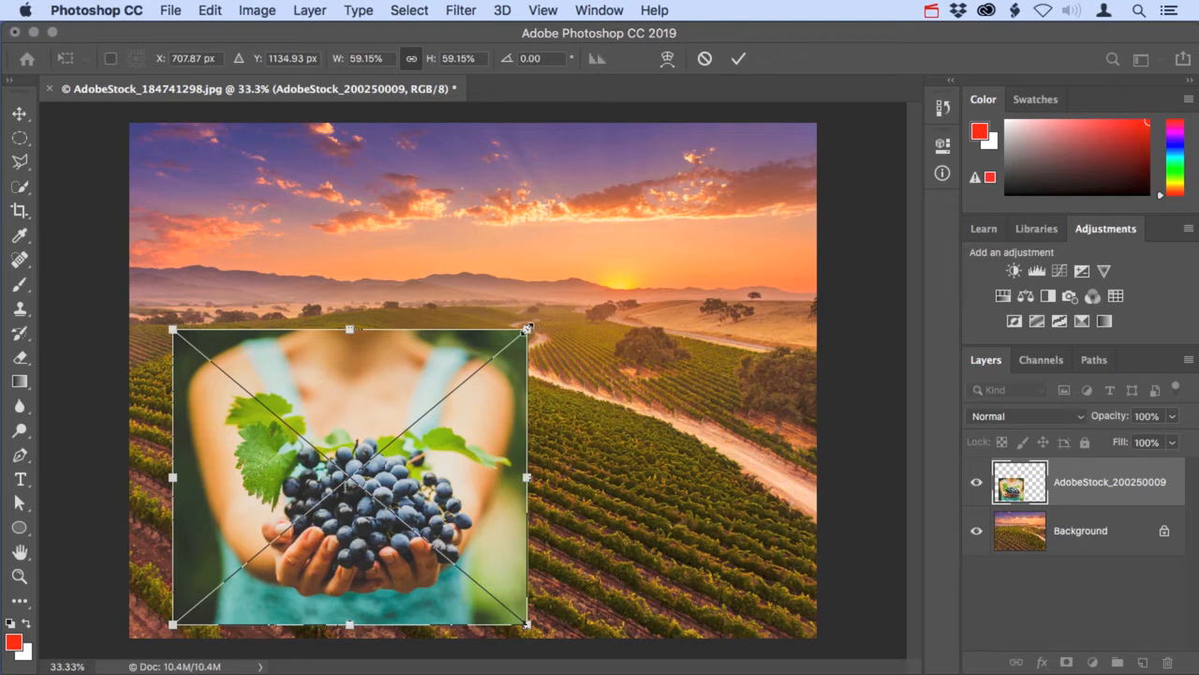
# Scale the grape photo proportionally to about 40%, commit the placement, and position it over the left part of the sky.
pyautogui.moveTo(527, 330); pyautogui.dragTo(648, 405)
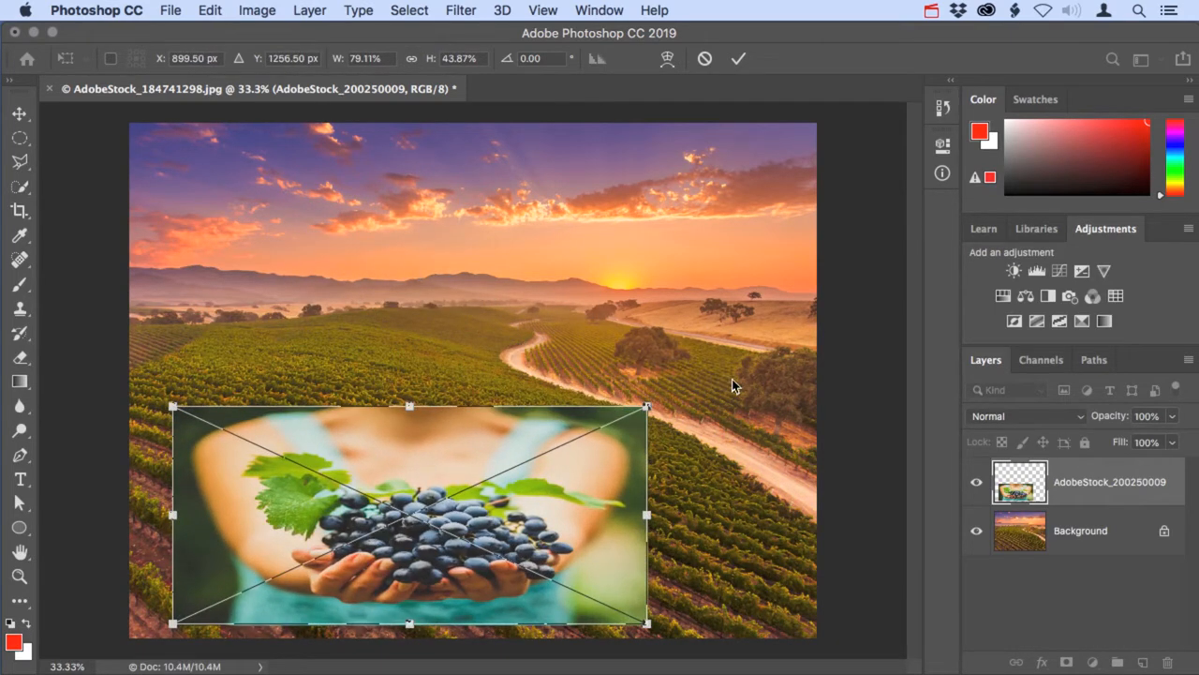
pyautogui.press('super+z')
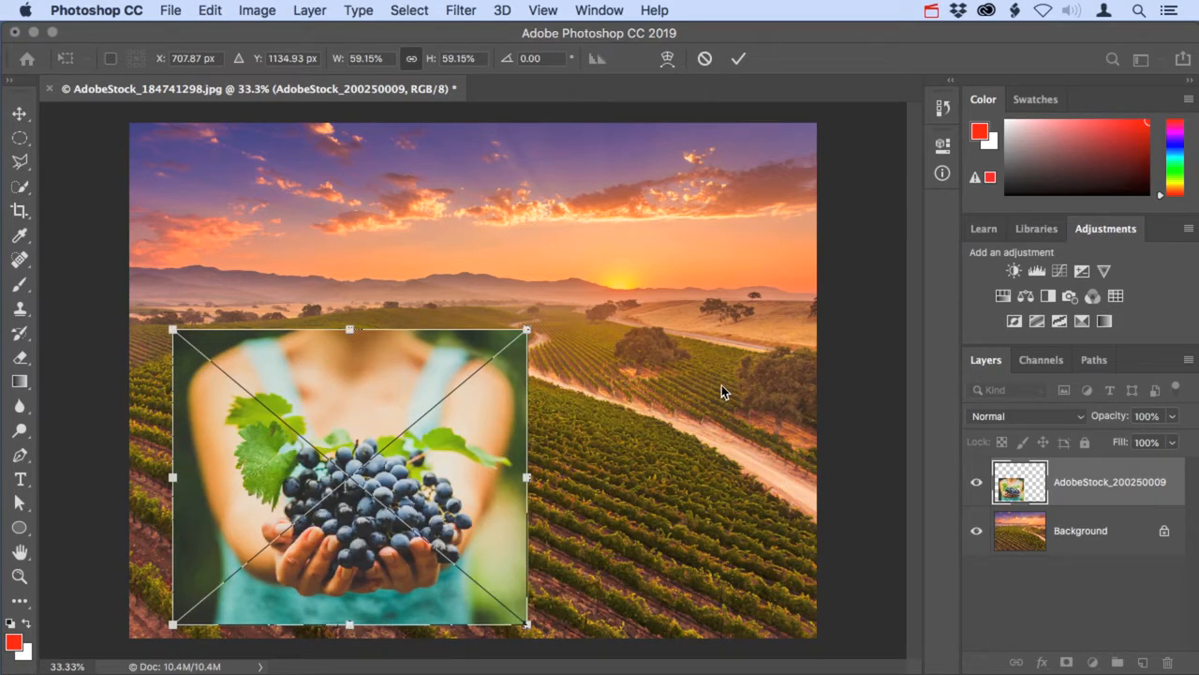
pyautogui.moveTo(420, 538); pyautogui.dragTo(413, 375)
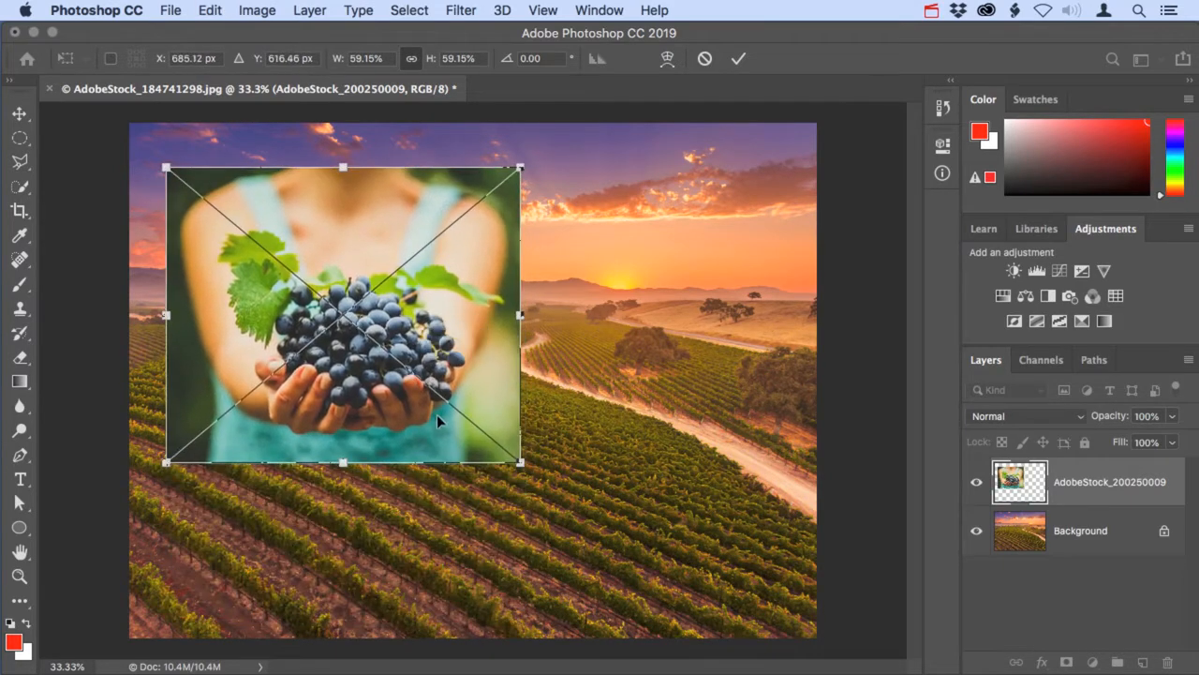
pyautogui.moveTo(520, 462); pyautogui.dragTo(389, 390)
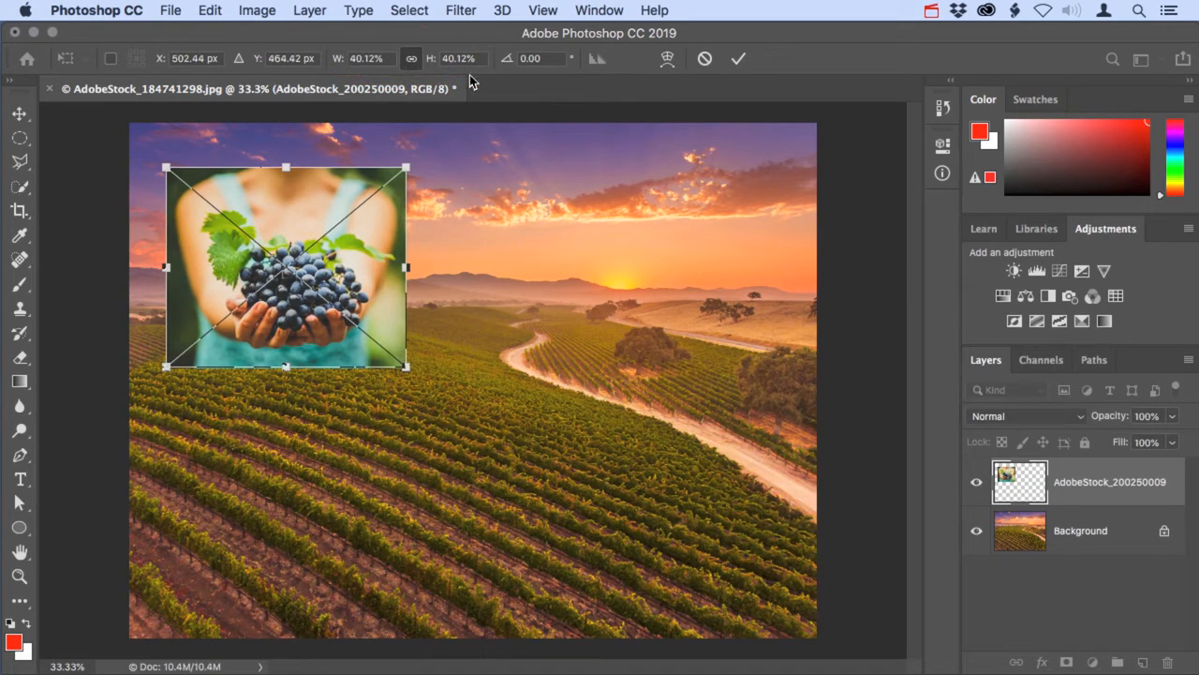
pyautogui.click(739, 59)
pyautogui.press('h')
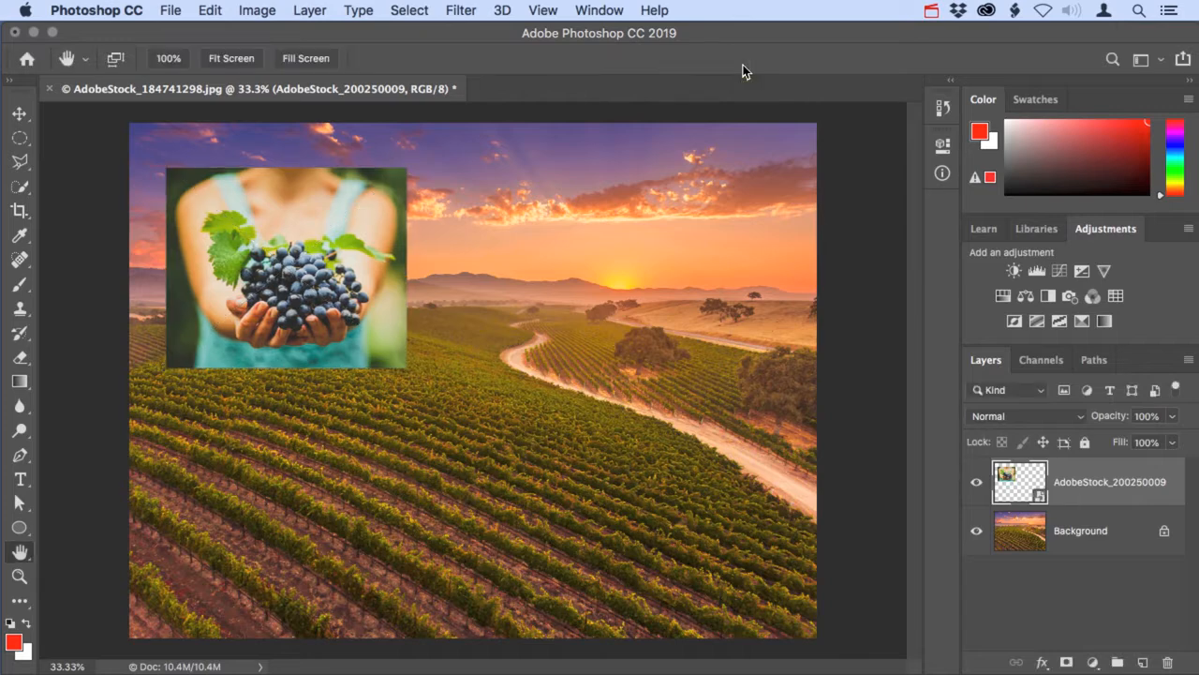
pyautogui.click(19, 113)
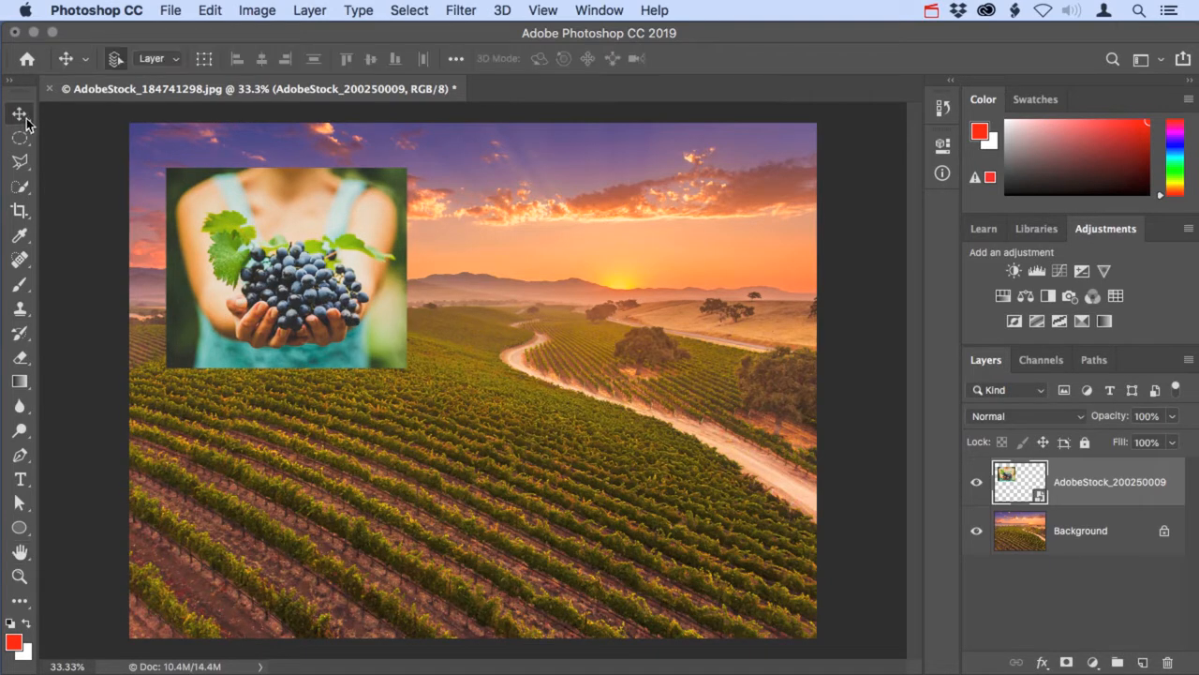
pyautogui.moveTo(224, 235); pyautogui.dragTo(268, 236)
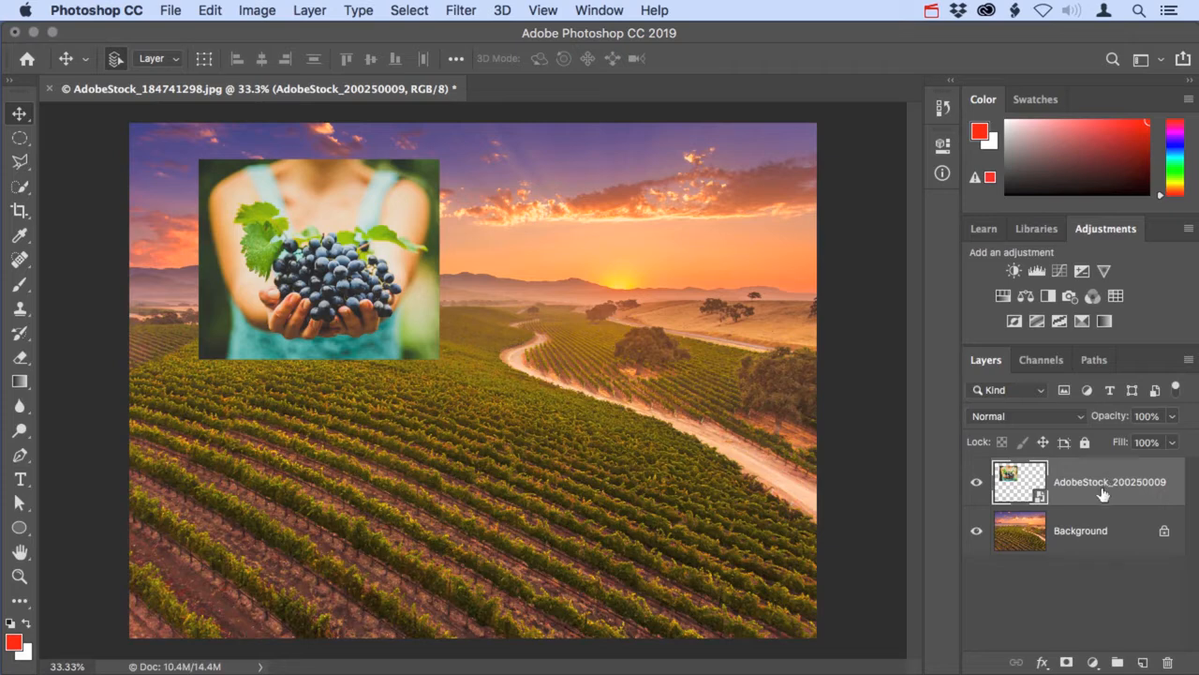
pyautogui.click(1037, 495)
pyautogui.click(210, 10)
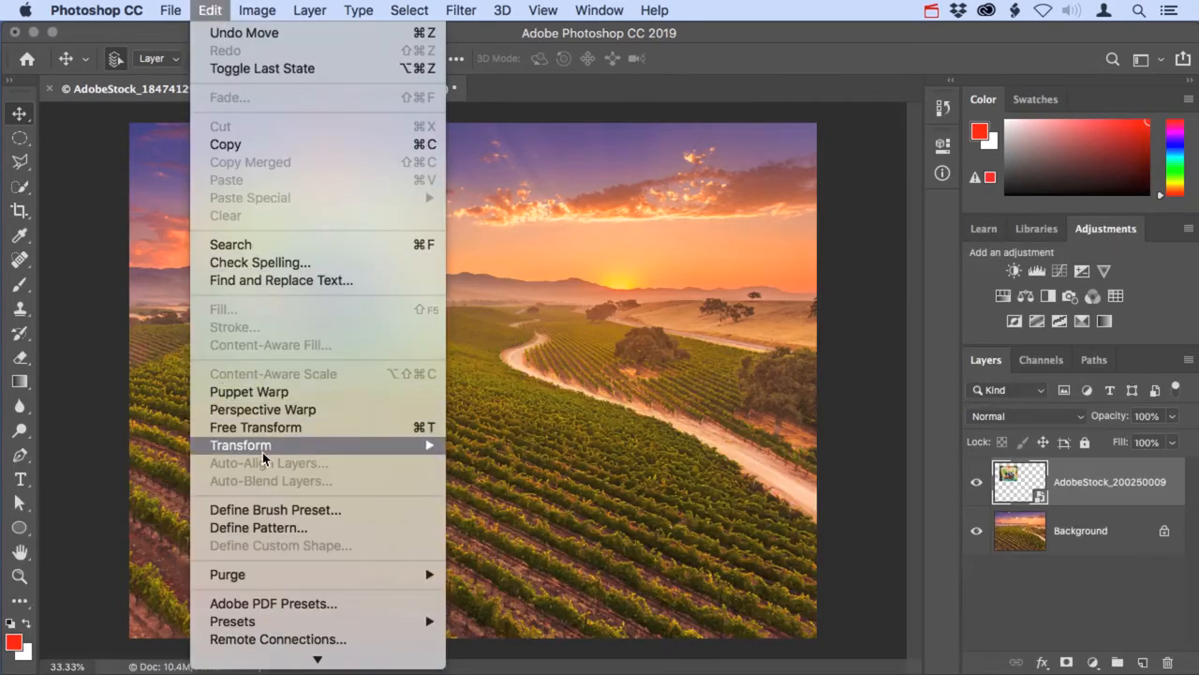
pyautogui.moveTo(323, 450)
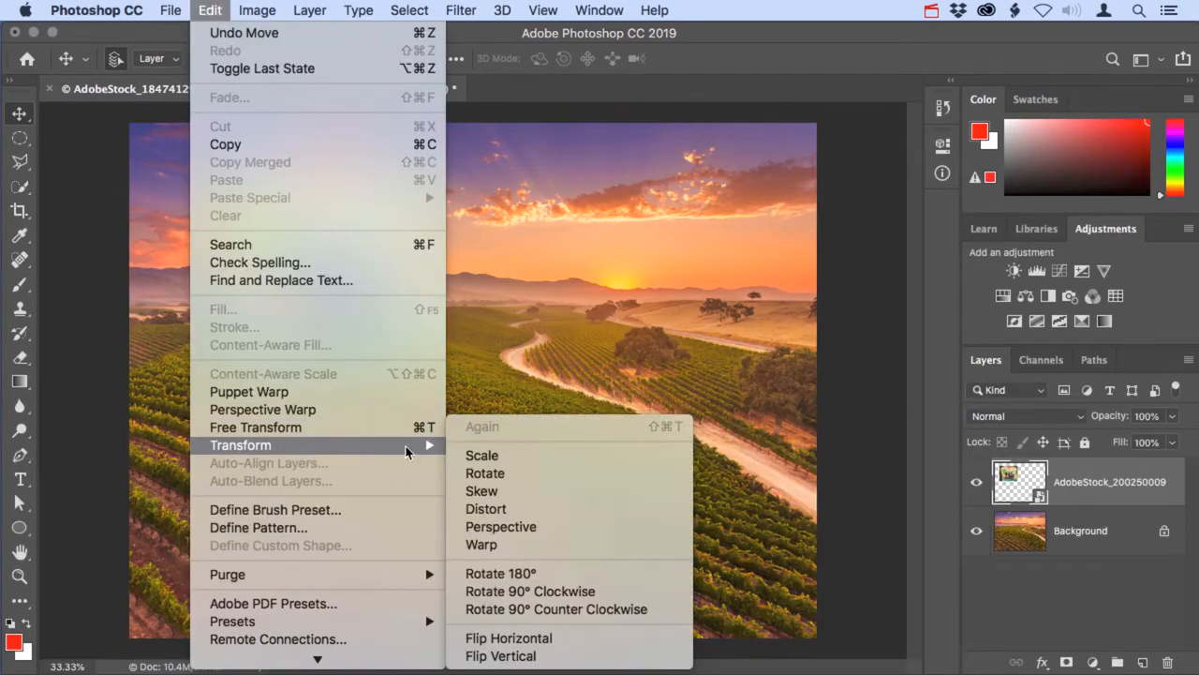
pyautogui.click(521, 457)
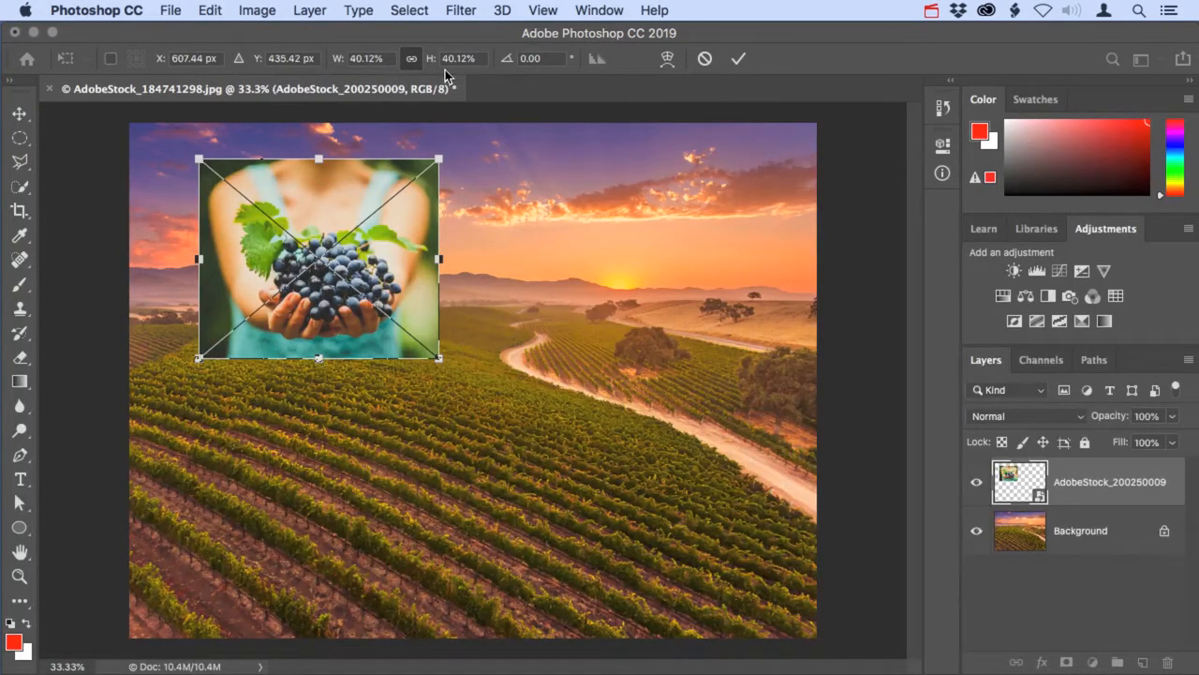
pyautogui.moveTo(442, 366); pyautogui.dragTo(795, 653)
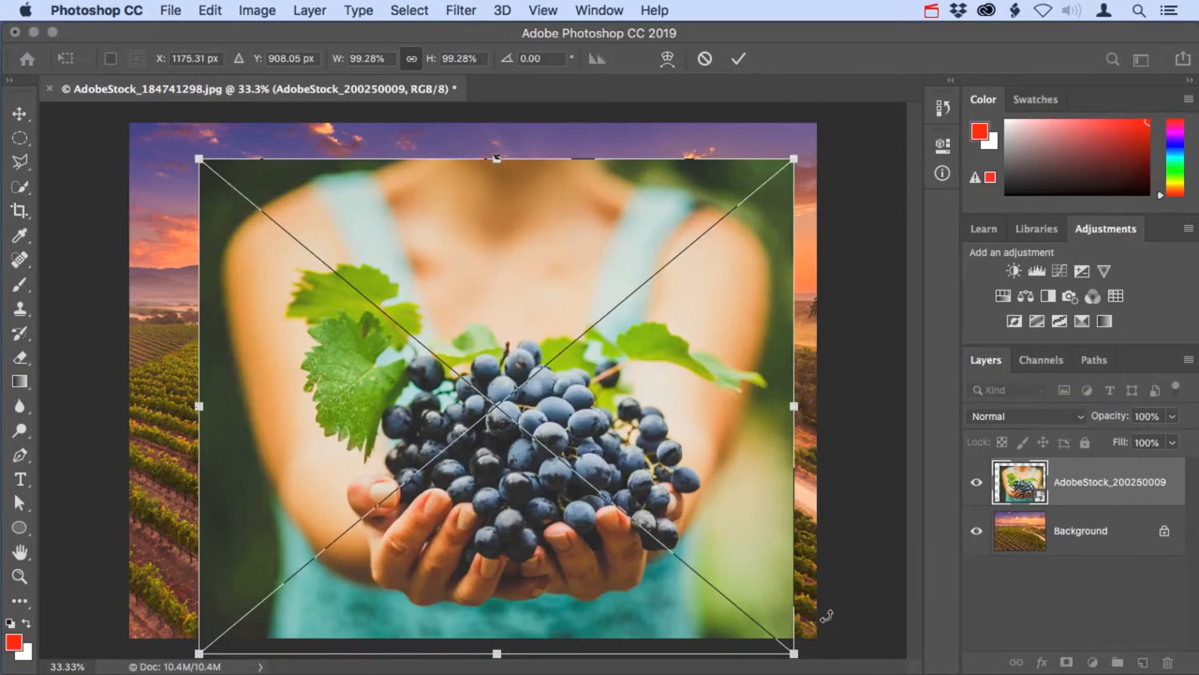
pyautogui.press('Escape')
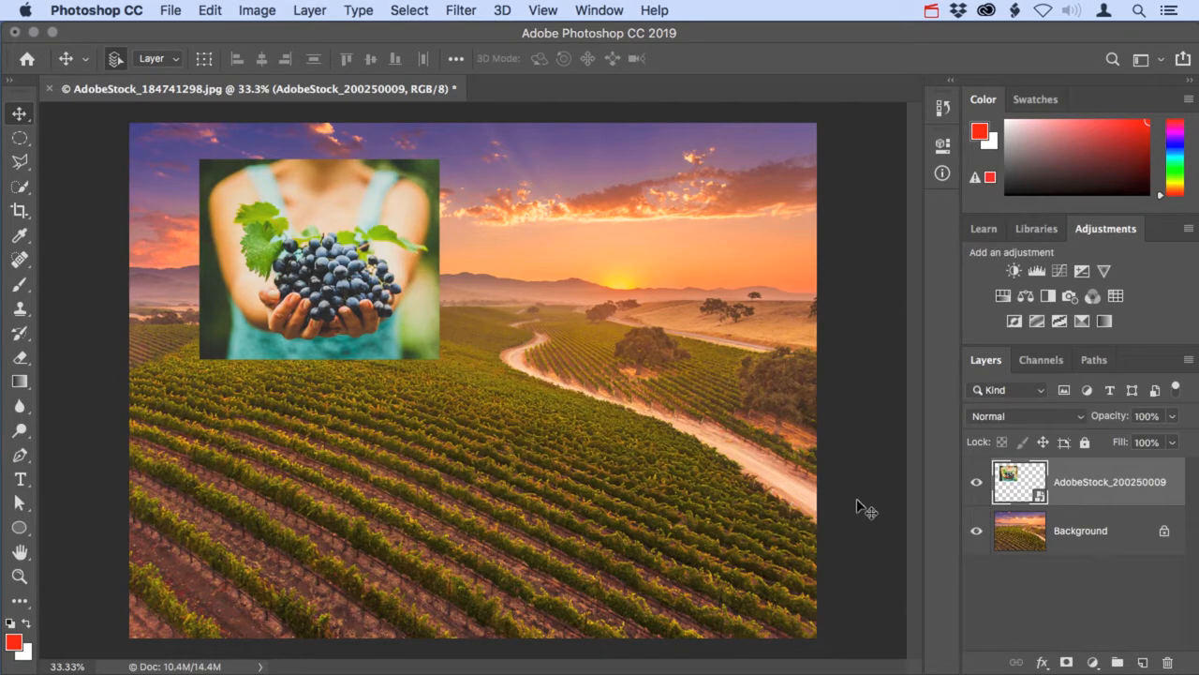
# Place AdobeStock_48640867.jpg into the document as an embedded image.
pyautogui.click(174, 13)
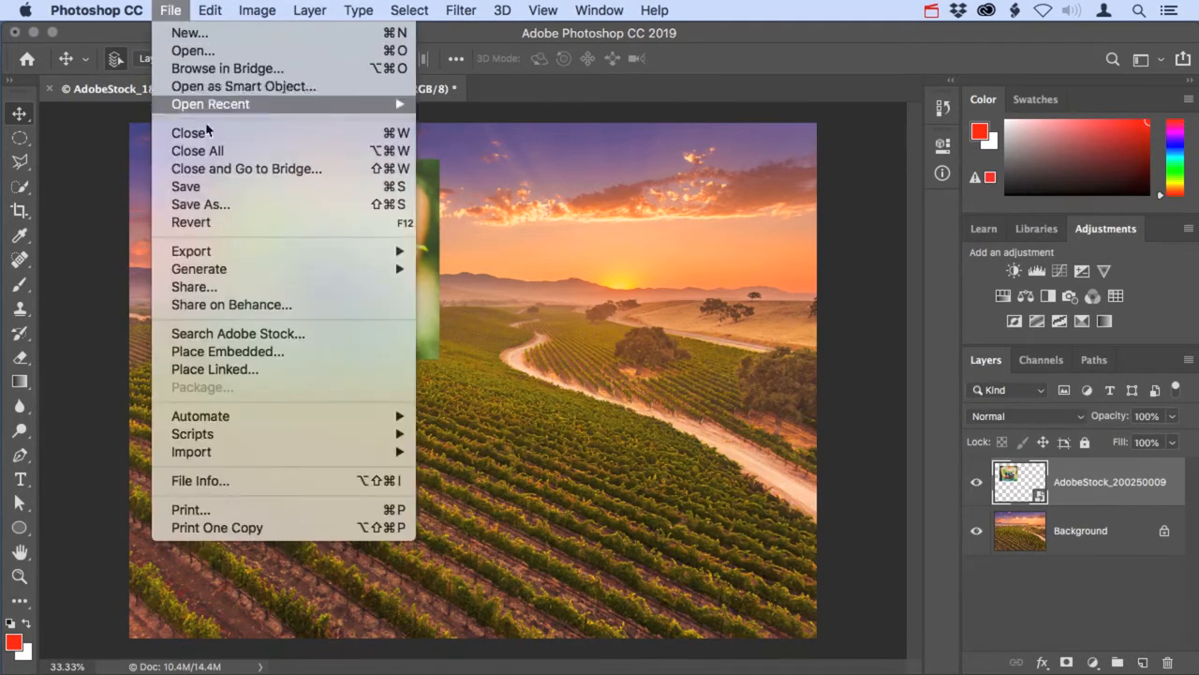
pyautogui.click(312, 353)
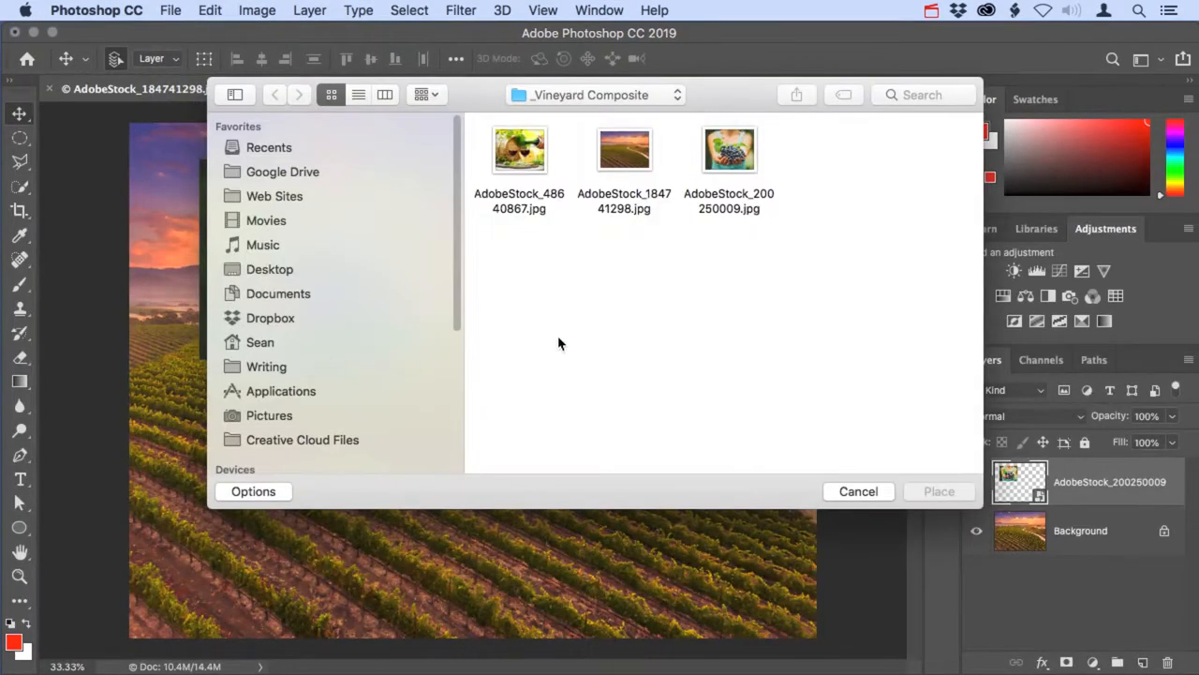
pyautogui.click(530, 161)
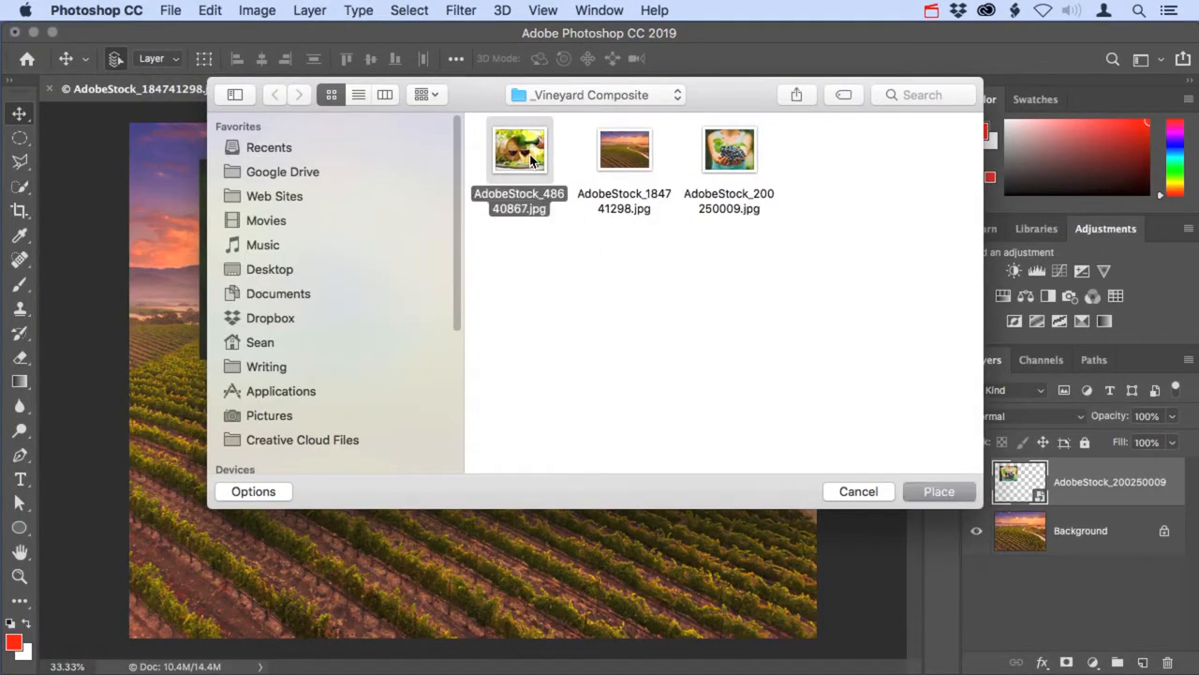
pyautogui.click(938, 491)
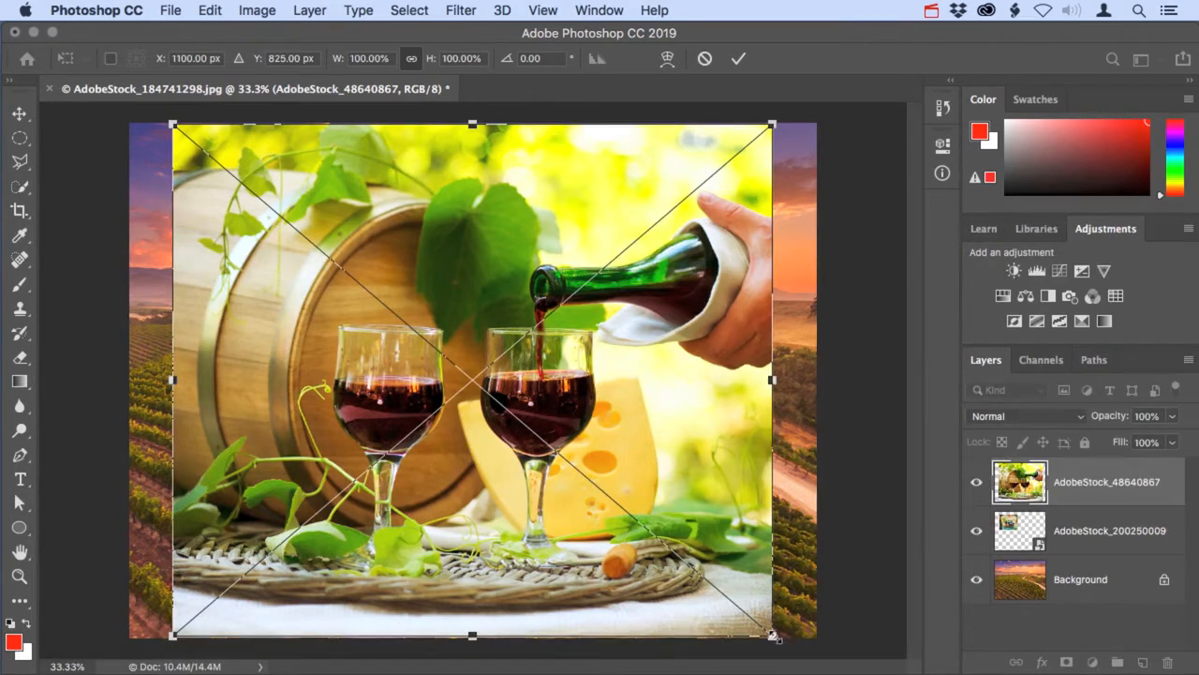
# Scale the wine photo to 40.12% in width and height, commit it, and move it below the grape photo.
pyautogui.moveTo(772, 634); pyautogui.dragTo(484, 388)
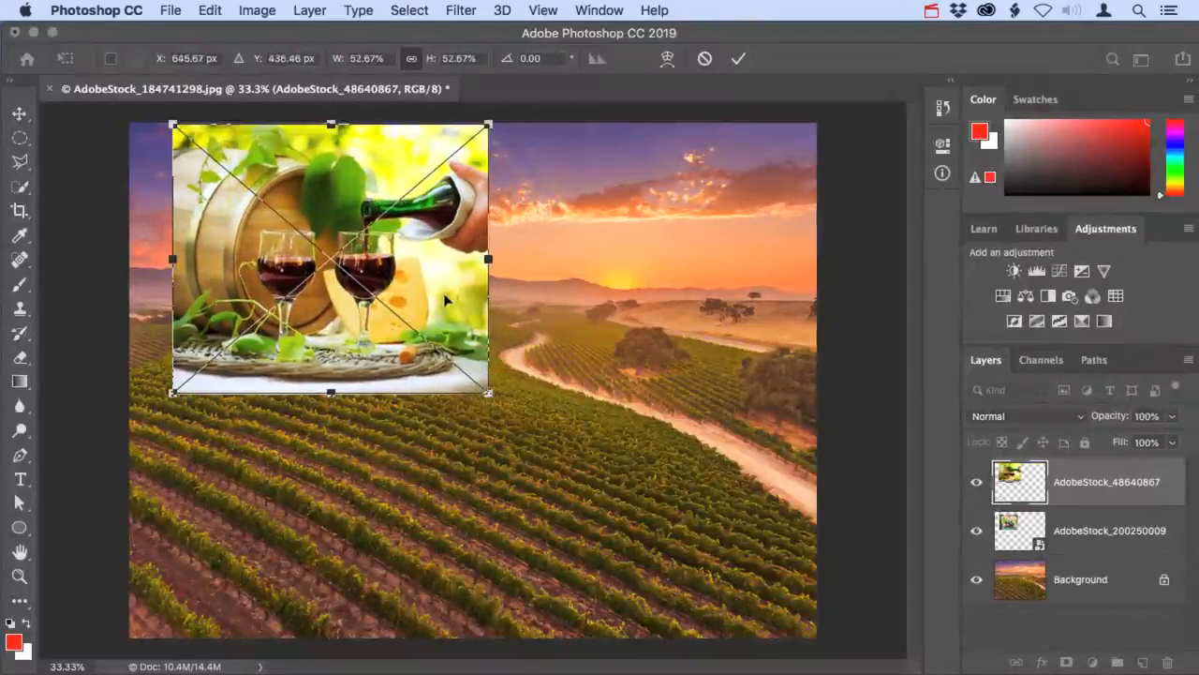
pyautogui.moveTo(457, 328); pyautogui.dragTo(476, 425)
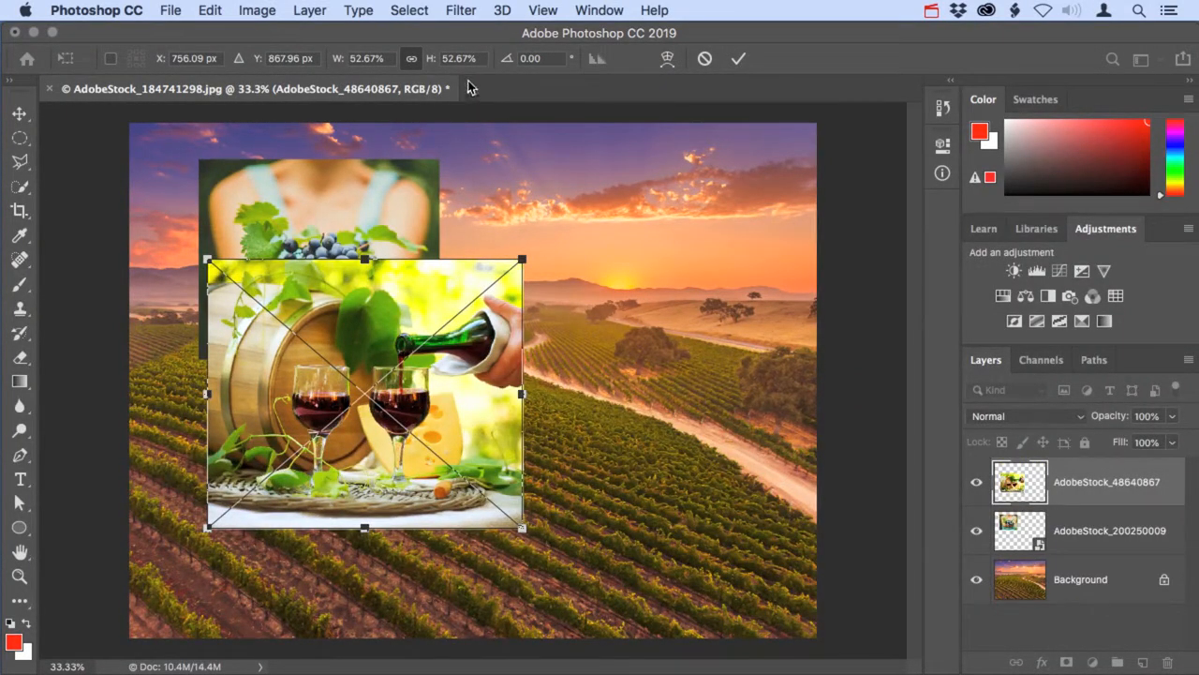
pyautogui.click(385, 59)
pyautogui.write('40.12')
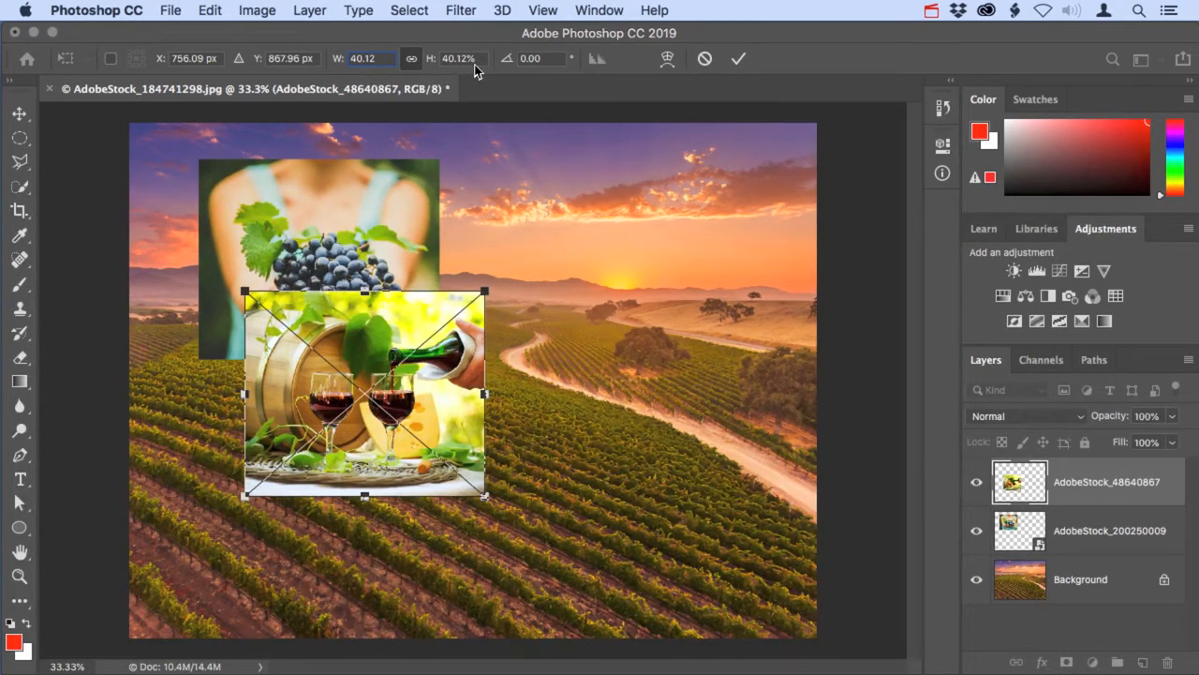
pyautogui.click(412, 60)
pyautogui.press('Return')
pyautogui.click(739, 59)
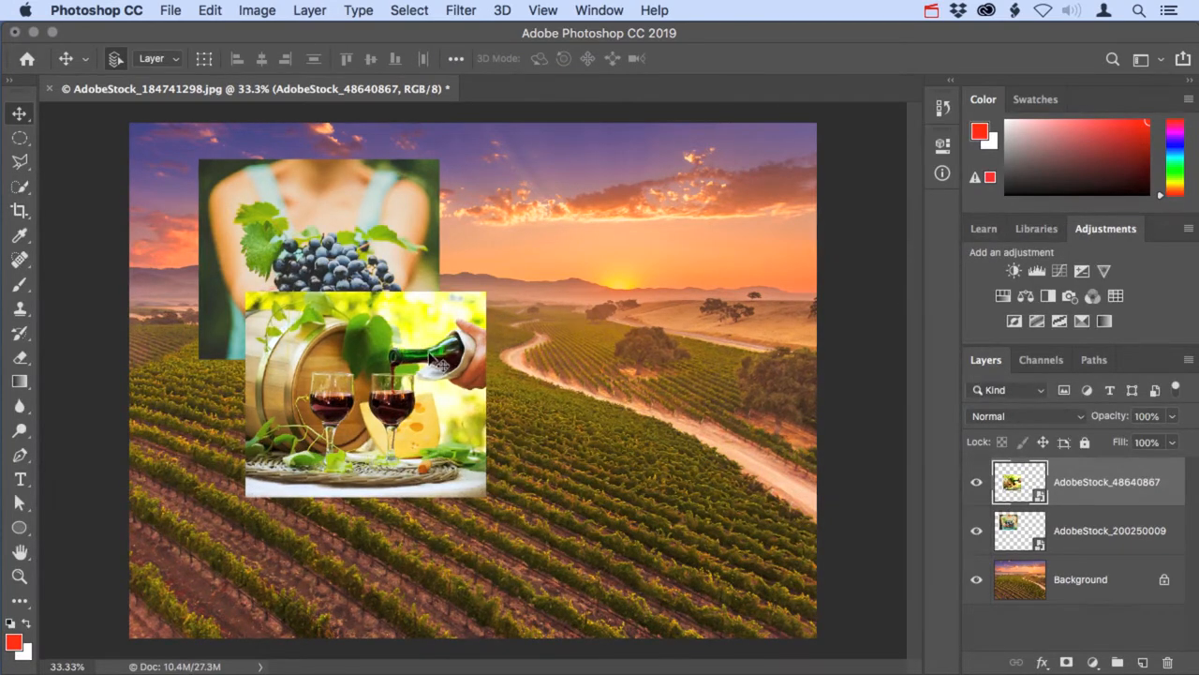
pyautogui.moveTo(443, 363); pyautogui.dragTo(384, 448)
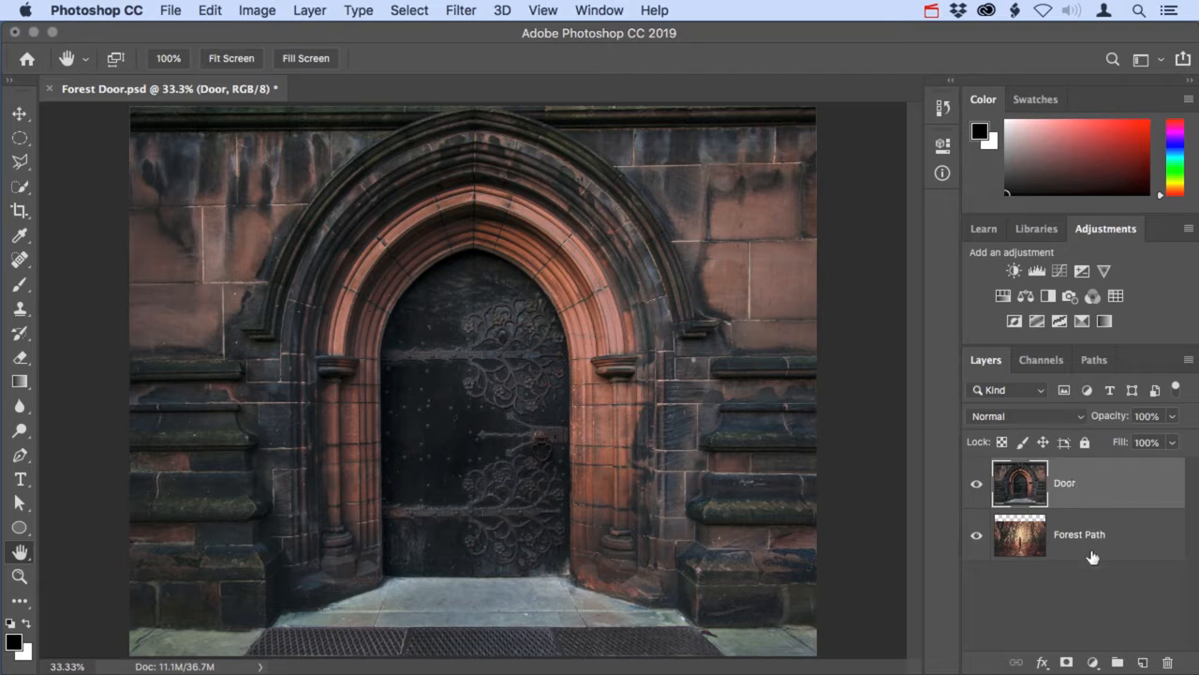
# Add a layer mask to the Door layer of Forest Door.psd and set up the Brush tool with black as foreground color.
pyautogui.click(1067, 663)
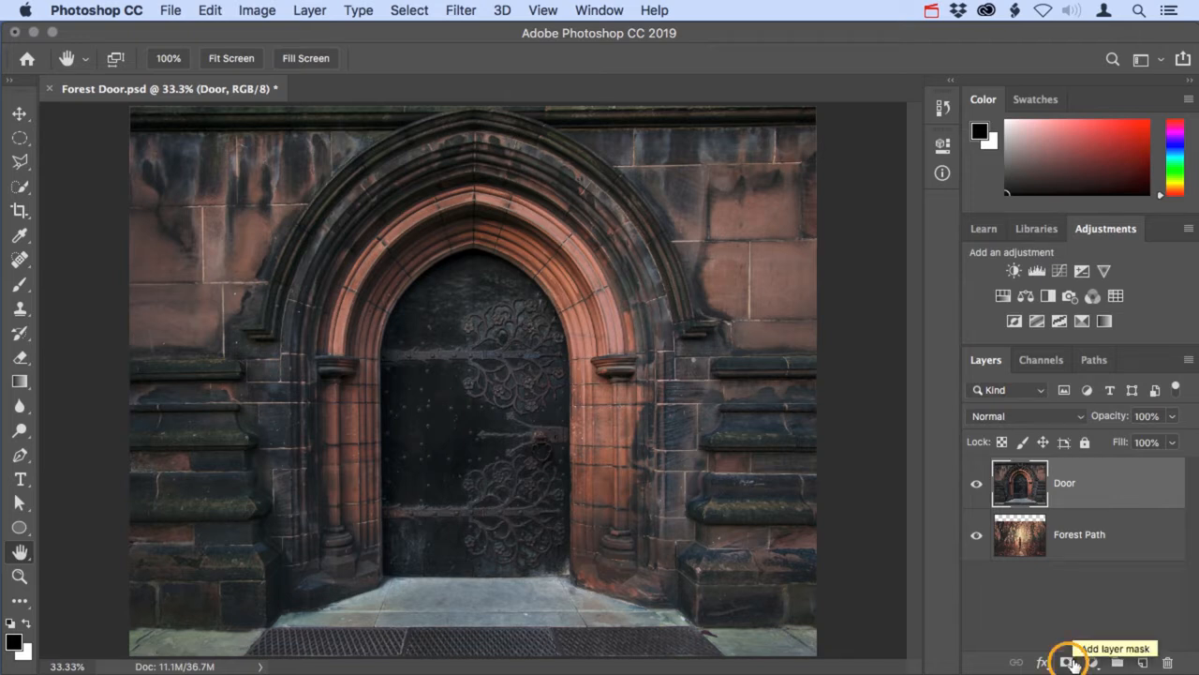
pyautogui.click(1069, 663)
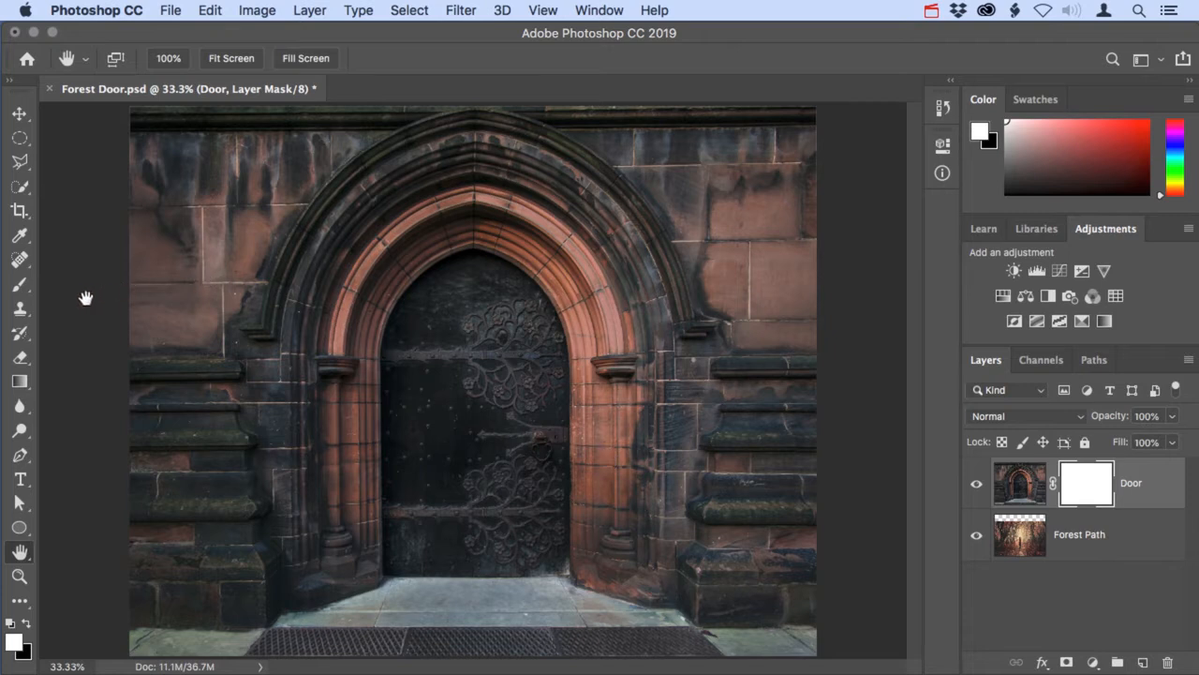
pyautogui.click(26, 288)
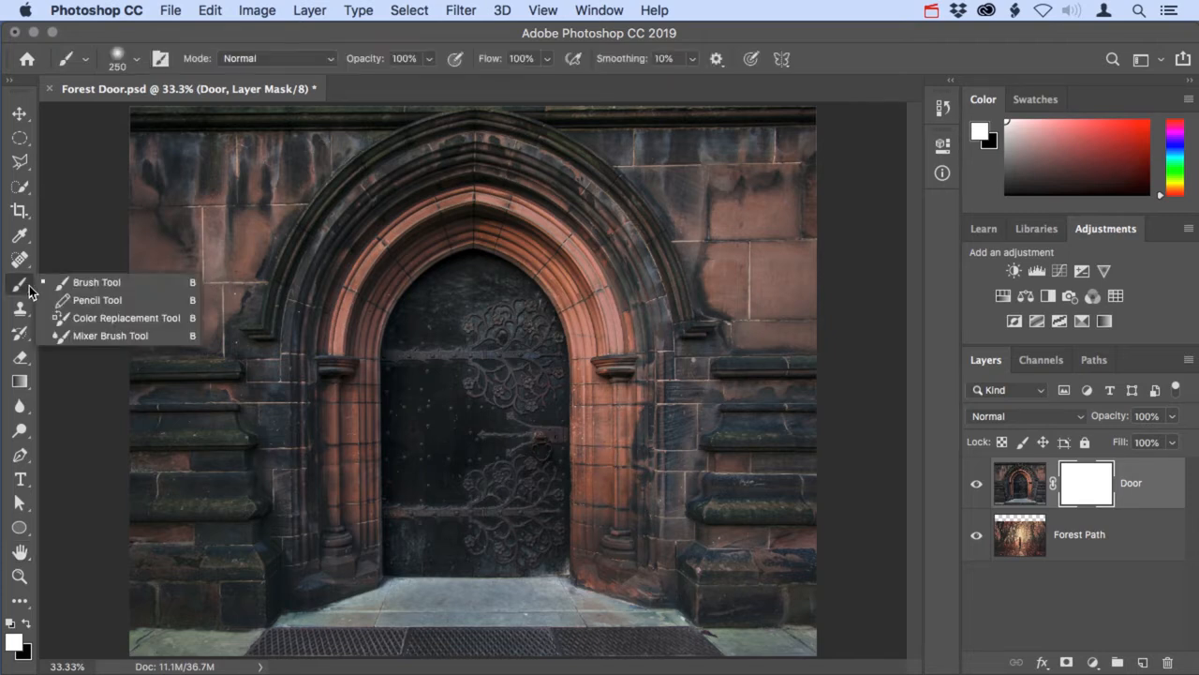
pyautogui.click(82, 283)
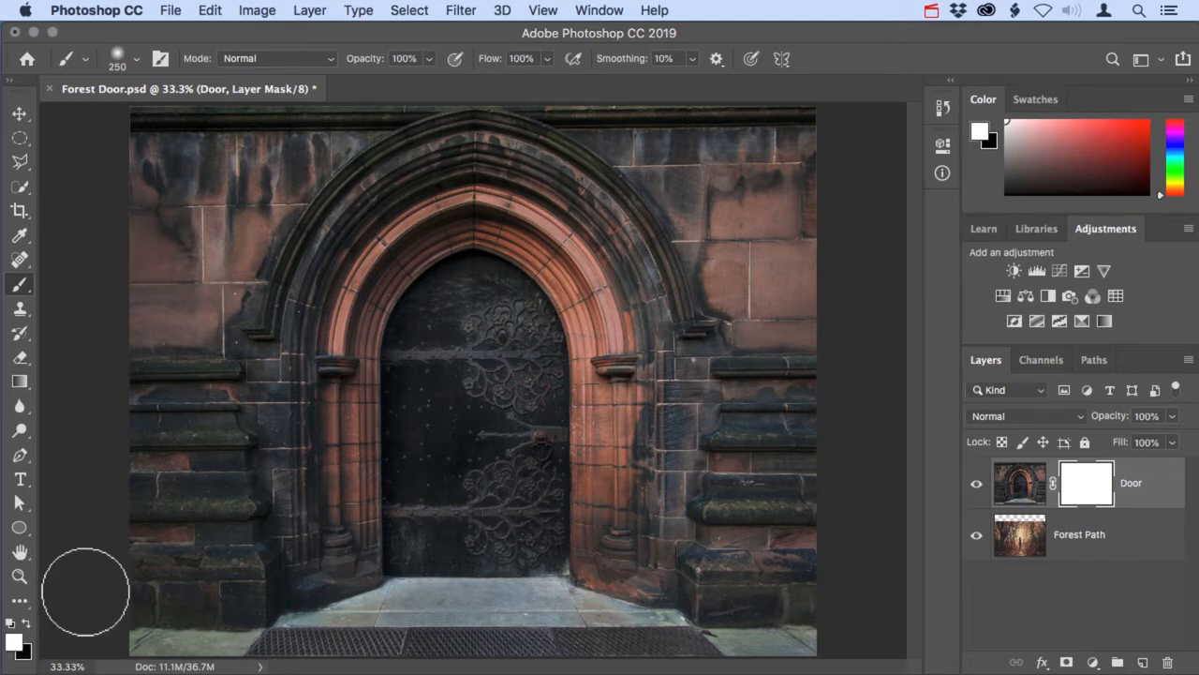
pyautogui.press('x')
pyautogui.press('x')
pyautogui.press('x')
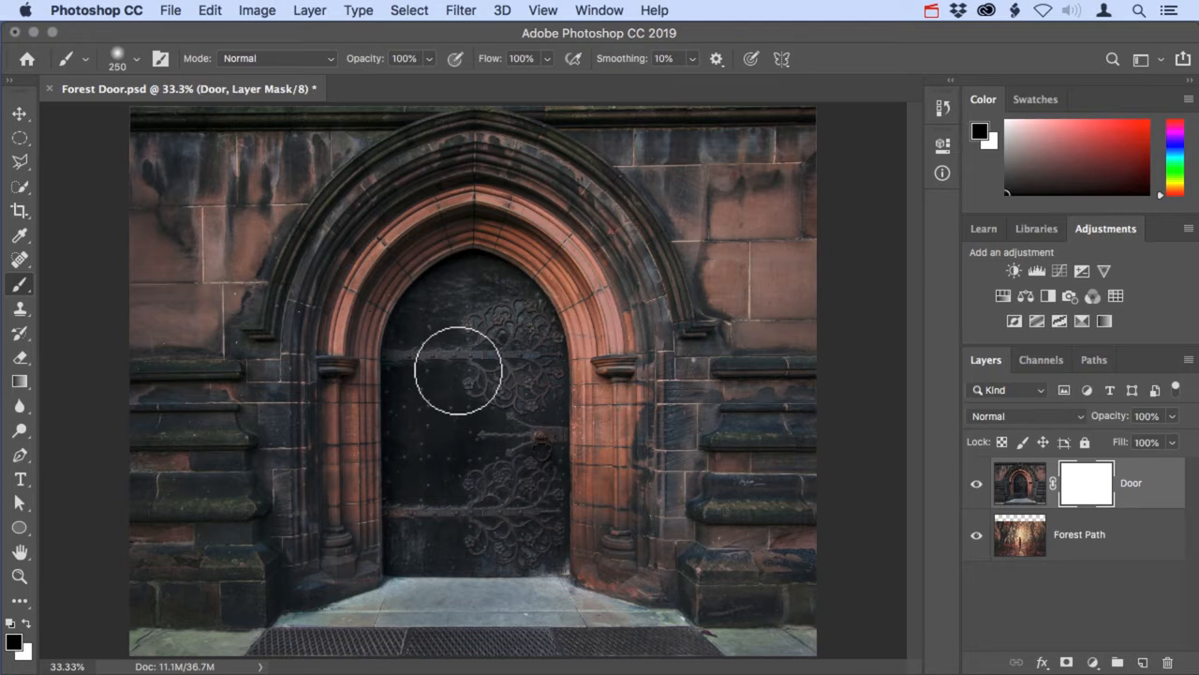
# Set the brush size to 500 and paint over the dark door on the Door layer's mask to reveal the forest path.
pyautogui.press(']')
pyautogui.press(']')
pyautogui.press(']')
pyautogui.press(']')
pyautogui.press(']')
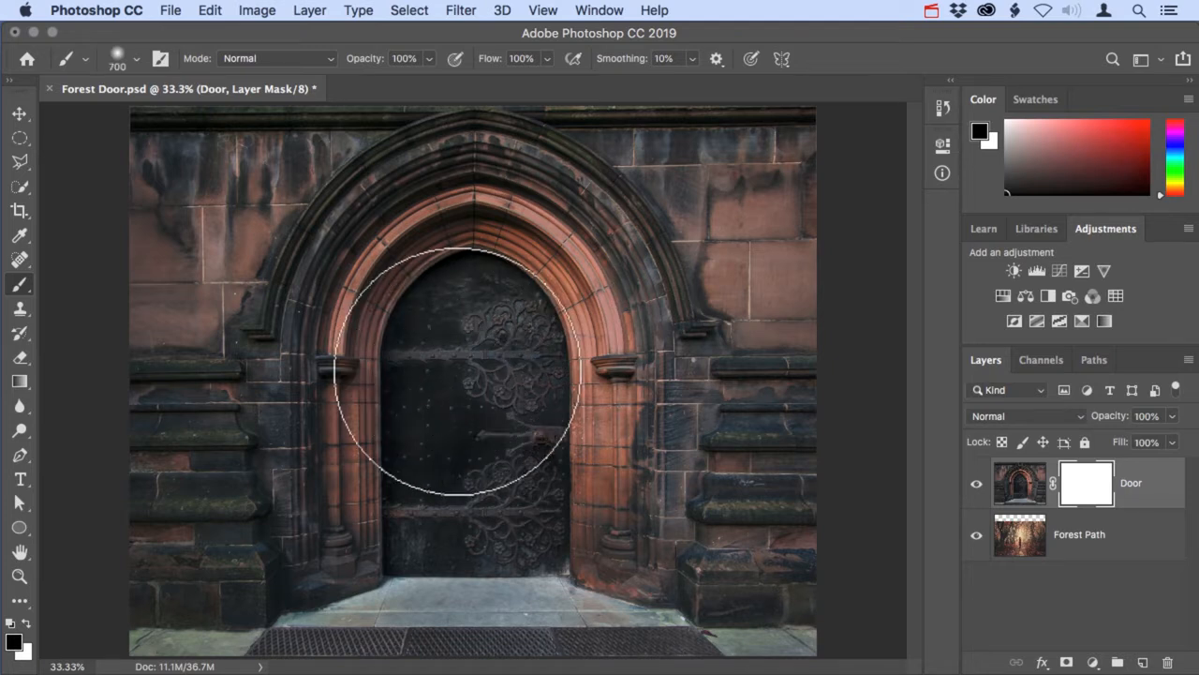
pyautogui.press(']')
pyautogui.press(']')
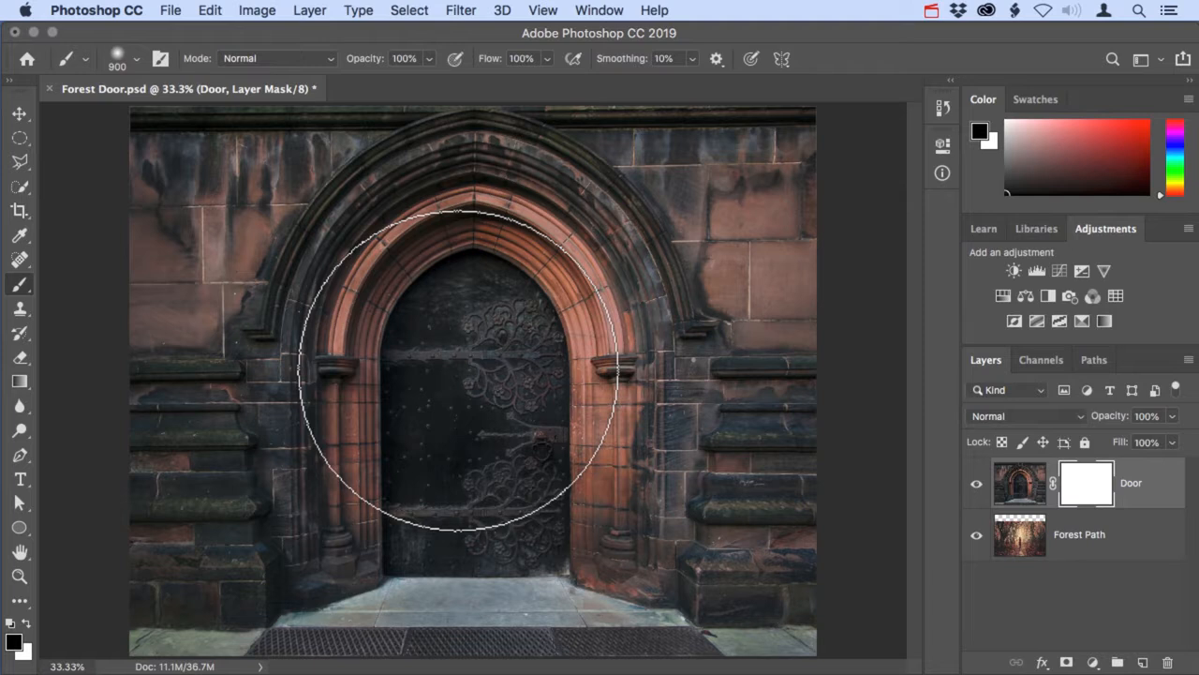
pyautogui.press('[')
pyautogui.press('[')
pyautogui.press('[')
pyautogui.press('[')
pyautogui.press('[')
pyautogui.press('[')
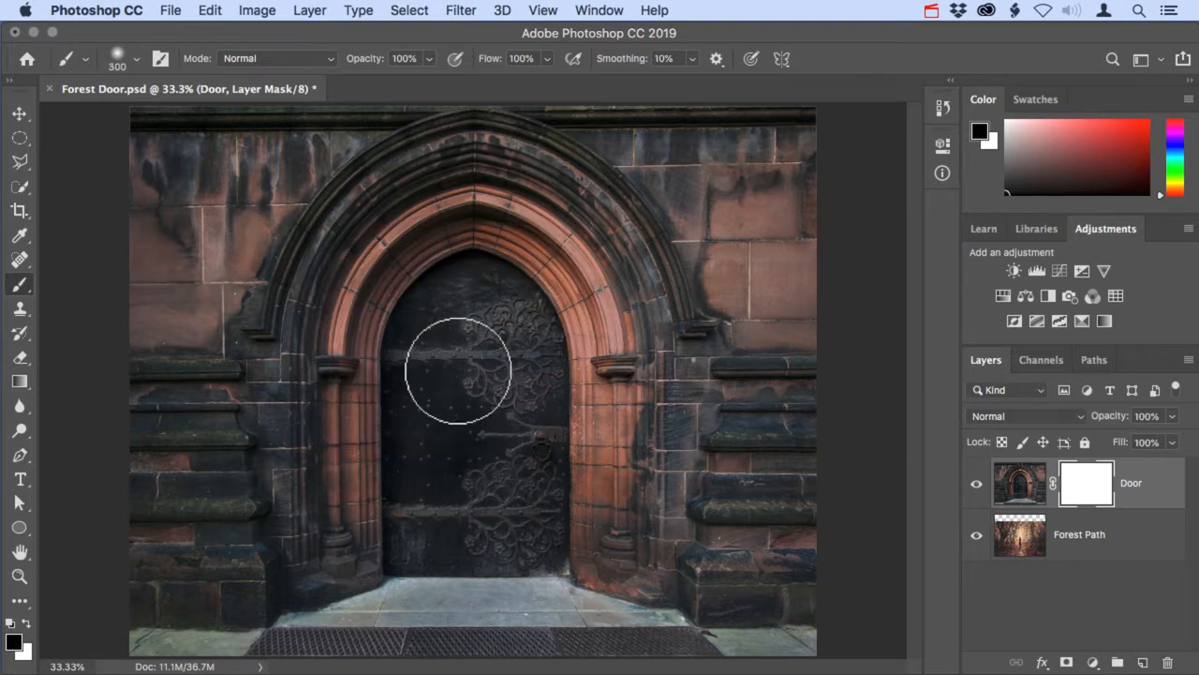
pyautogui.press(']')
pyautogui.press(']')
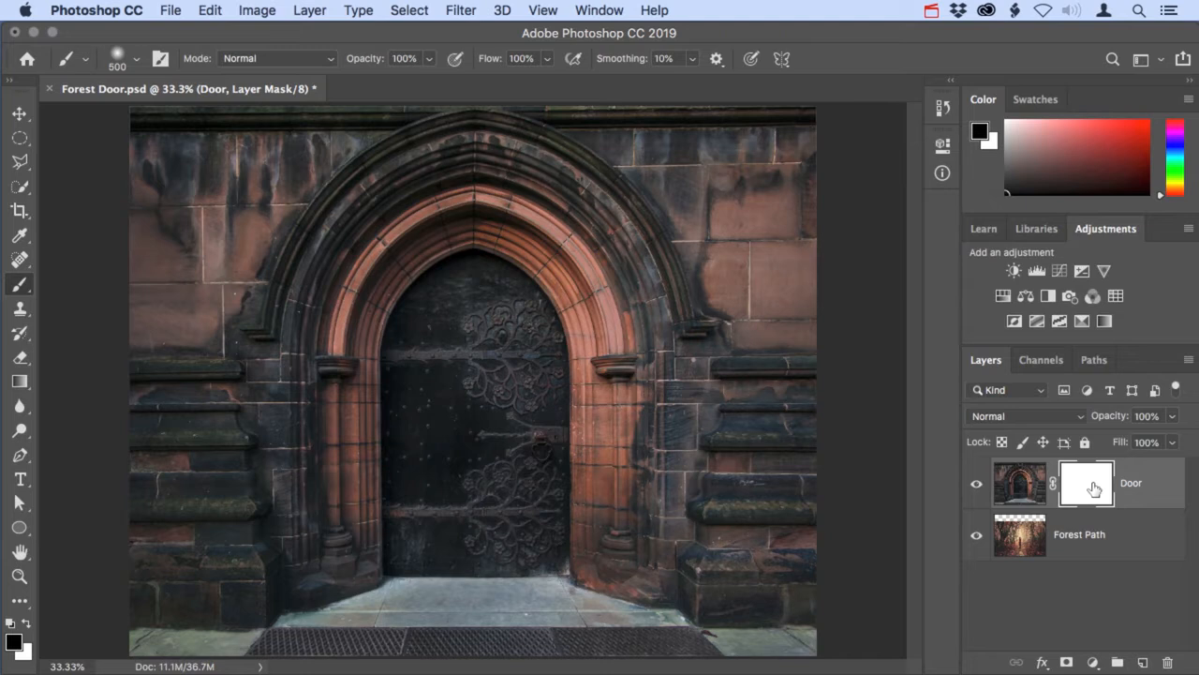
pyautogui.moveTo(495, 349)
pyautogui.mouseDown()
pyautogui.moveTo(490, 316)
pyautogui.moveTo(452, 328)
pyautogui.moveTo(450, 471)
pyautogui.moveTo(428, 495)
pyautogui.moveTo(495, 534)
pyautogui.moveTo(533, 511)
pyautogui.moveTo(453, 535)
pyautogui.moveTo(518, 387)
pyautogui.moveTo(474, 335)
pyautogui.moveTo(428, 441)
pyautogui.moveTo(501, 459)
pyautogui.mouseUp()
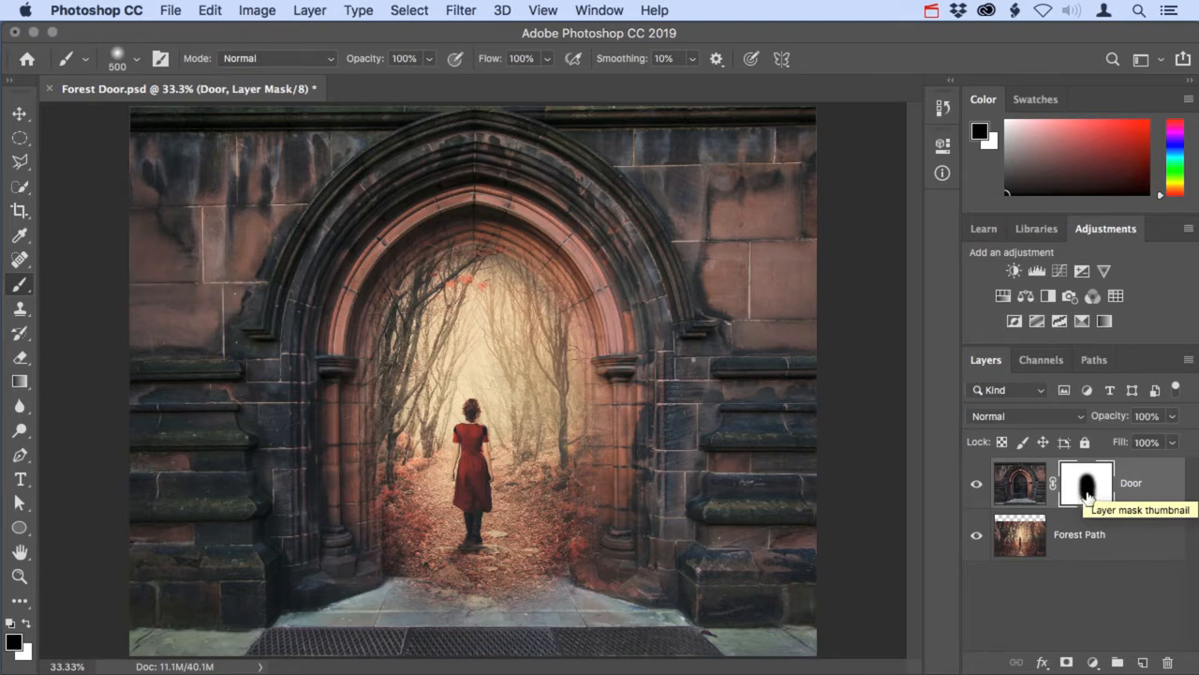
# Paint black on the Door mask over the wall beside the doorway, and paint the area back in with white.
pyautogui.moveTo(570, 509)
pyautogui.mouseDown()
pyautogui.moveTo(692, 572)
pyautogui.moveTo(782, 590)
pyautogui.moveTo(631, 428)
pyautogui.moveTo(763, 487)
pyautogui.moveTo(808, 603)
pyautogui.moveTo(750, 477)
pyautogui.moveTo(804, 523)
pyautogui.moveTo(800, 509)
pyautogui.mouseUp()
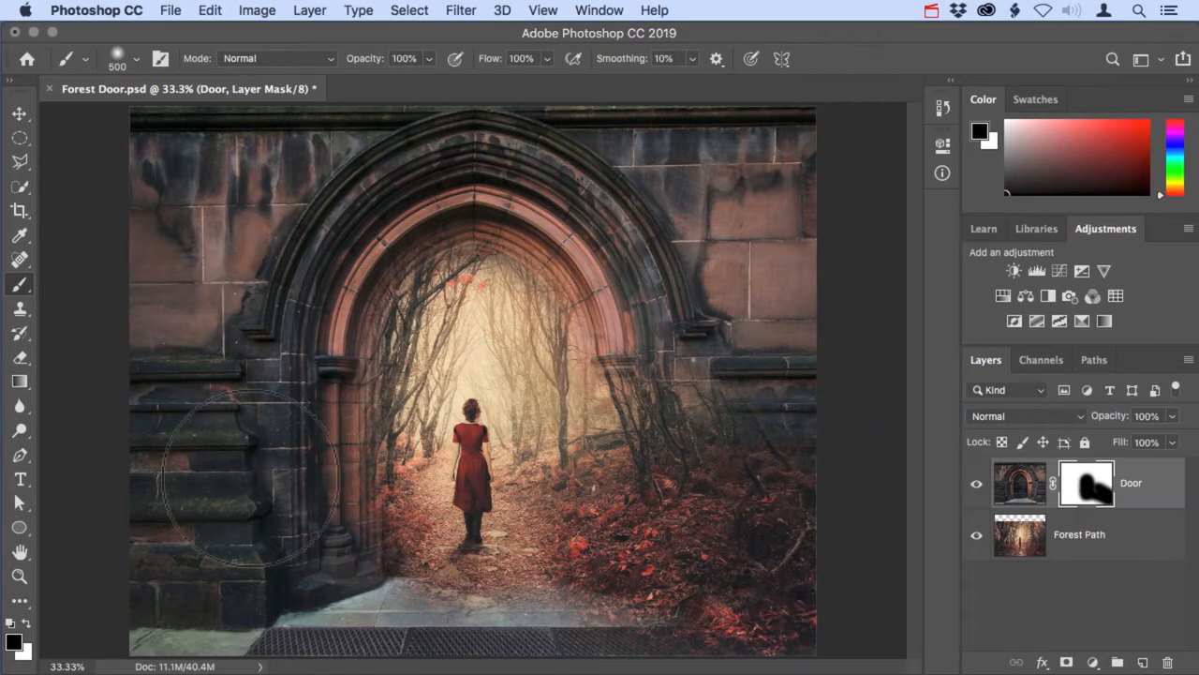
pyautogui.press('x')
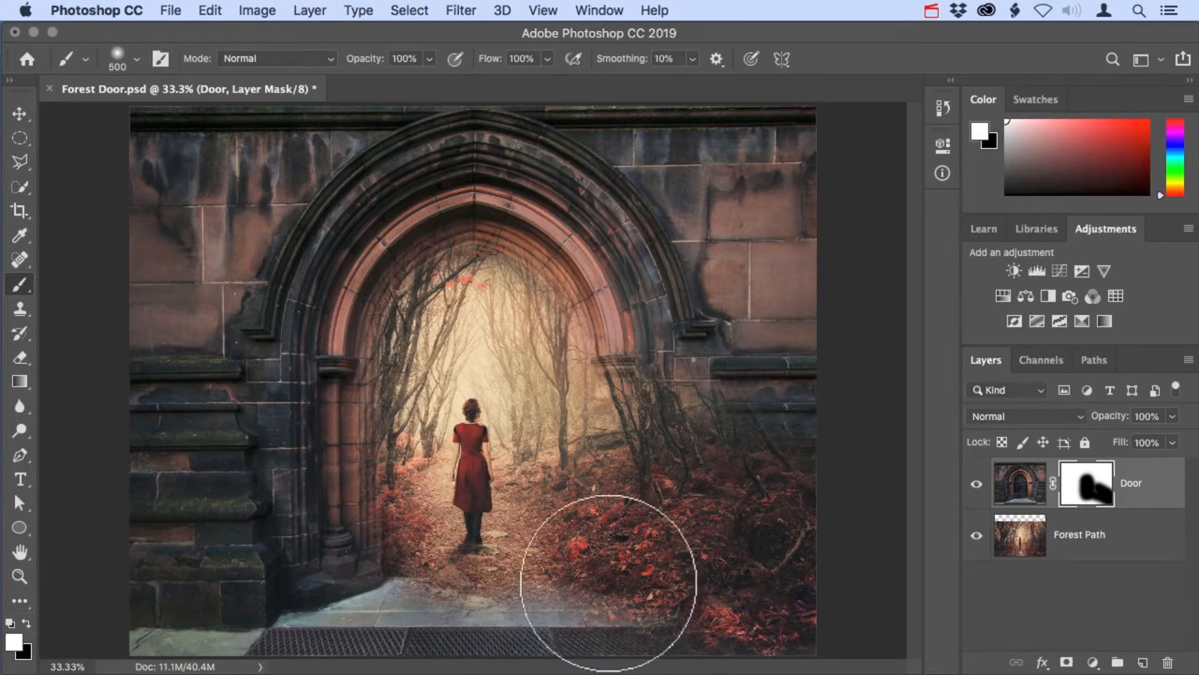
pyautogui.moveTo(712, 587)
pyautogui.mouseDown()
pyautogui.moveTo(714, 486)
pyautogui.moveTo(741, 555)
pyautogui.moveTo(771, 562)
pyautogui.moveTo(776, 534)
pyautogui.moveTo(742, 415)
pyautogui.moveTo(764, 477)
pyautogui.moveTo(695, 395)
pyautogui.moveTo(689, 447)
pyautogui.moveTo(647, 361)
pyautogui.moveTo(658, 565)
pyautogui.moveTo(606, 584)
pyautogui.moveTo(600, 565)
pyautogui.moveTo(670, 592)
pyautogui.mouseUp()
pyautogui.moveTo(793, 618)
pyautogui.mouseDown()
pyautogui.moveTo(801, 530)
pyautogui.moveTo(790, 572)
pyautogui.moveTo(777, 564)
pyautogui.moveTo(803, 541)
pyautogui.mouseUp()
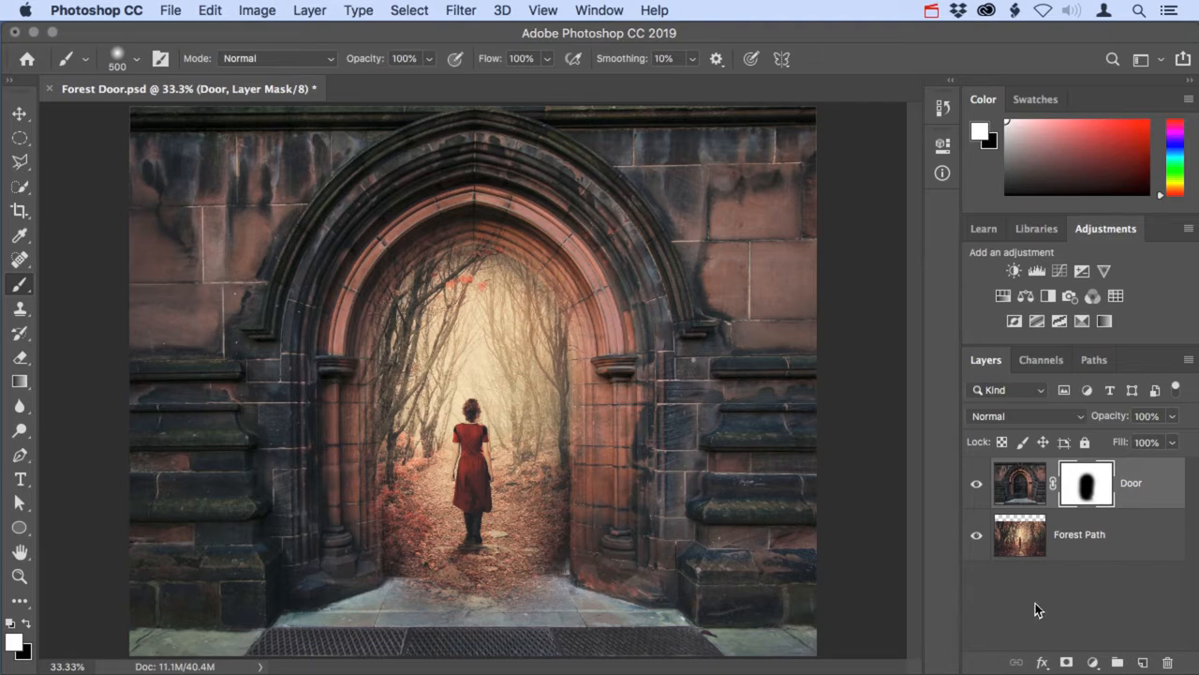
# Delete the painted Door mask without applying it, and create a new mask from a Quick Selection of the stone wall around the door.
pyautogui.moveTo(1091, 491); pyautogui.dragTo(1171, 662)
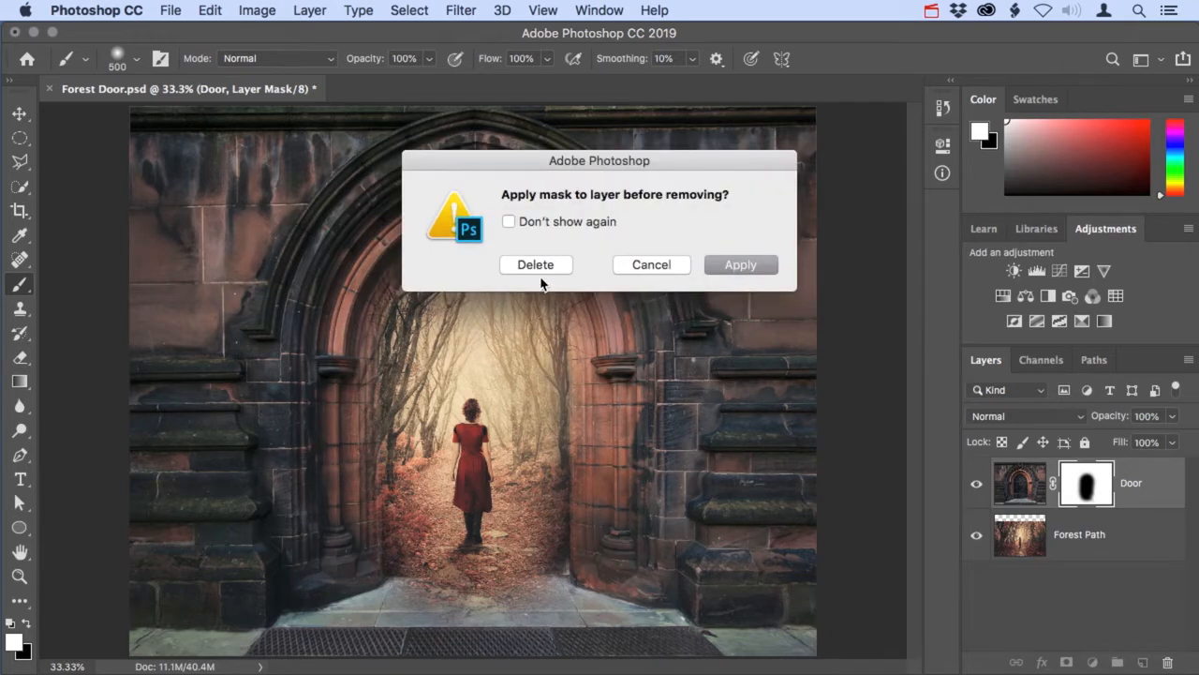
pyautogui.click(543, 267)
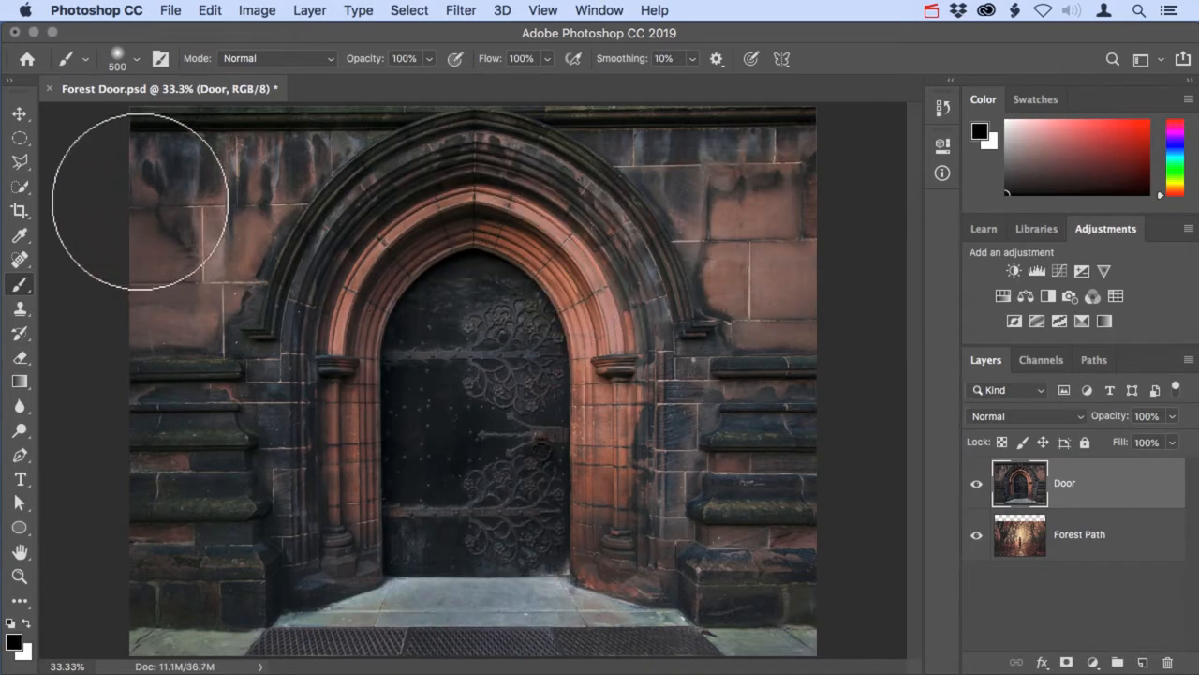
pyautogui.click(20, 186)
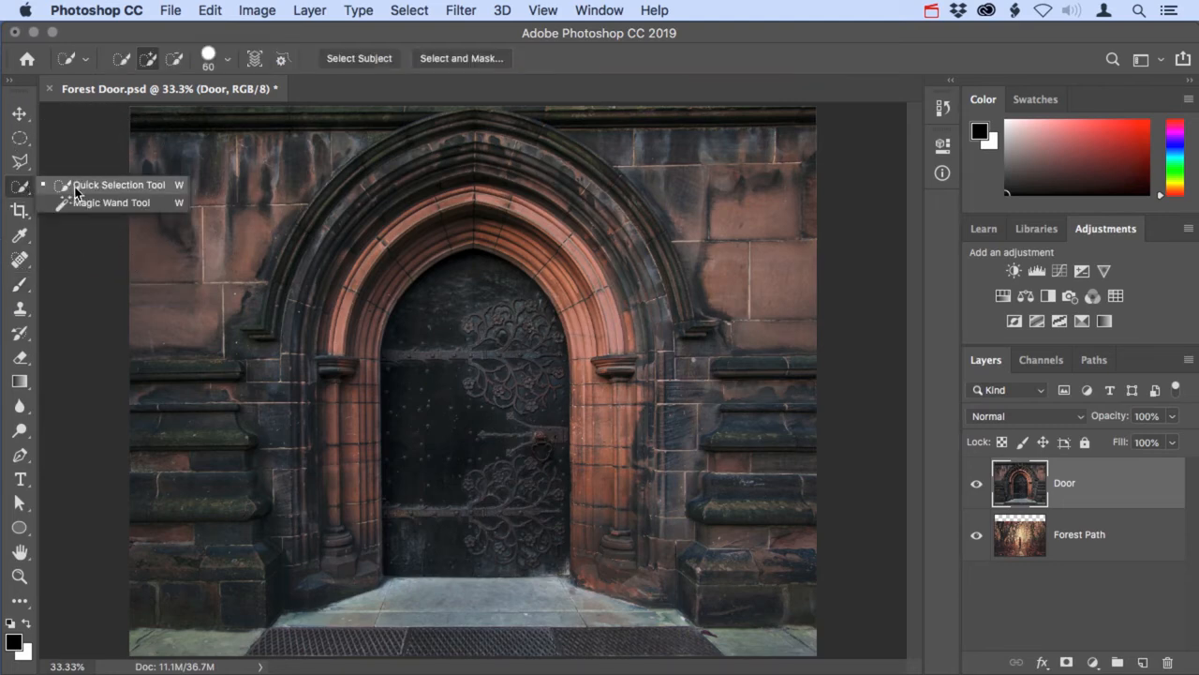
pyautogui.click(74, 187)
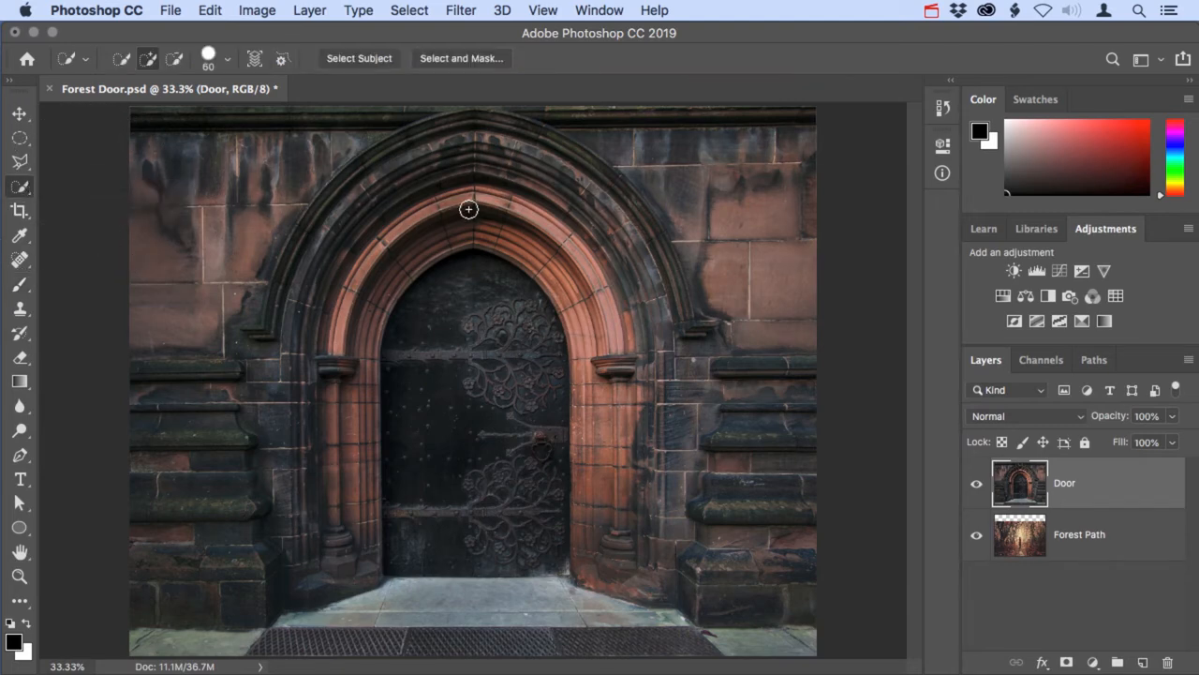
pyautogui.moveTo(504, 240)
pyautogui.mouseDown()
pyautogui.moveTo(583, 337)
pyautogui.moveTo(600, 555)
pyautogui.moveTo(615, 420)
pyautogui.moveTo(596, 314)
pyautogui.moveTo(560, 246)
pyautogui.moveTo(487, 200)
pyautogui.moveTo(470, 235)
pyautogui.moveTo(494, 238)
pyautogui.moveTo(458, 236)
pyautogui.moveTo(415, 258)
pyautogui.moveTo(428, 247)
pyautogui.moveTo(460, 236)
pyautogui.moveTo(393, 274)
pyautogui.moveTo(354, 334)
pyautogui.moveTo(355, 563)
pyautogui.moveTo(299, 585)
pyautogui.moveTo(191, 581)
pyautogui.moveTo(204, 287)
pyautogui.moveTo(277, 270)
pyautogui.moveTo(275, 320)
pyautogui.moveTo(287, 164)
pyautogui.moveTo(306, 270)
pyautogui.moveTo(375, 187)
pyautogui.moveTo(426, 162)
pyautogui.moveTo(178, 144)
pyautogui.moveTo(149, 221)
pyautogui.moveTo(177, 198)
pyautogui.moveTo(511, 163)
pyautogui.moveTo(767, 178)
pyautogui.moveTo(637, 230)
pyautogui.moveTo(735, 480)
pyautogui.moveTo(744, 553)
pyautogui.moveTo(787, 553)
pyautogui.mouseUp()
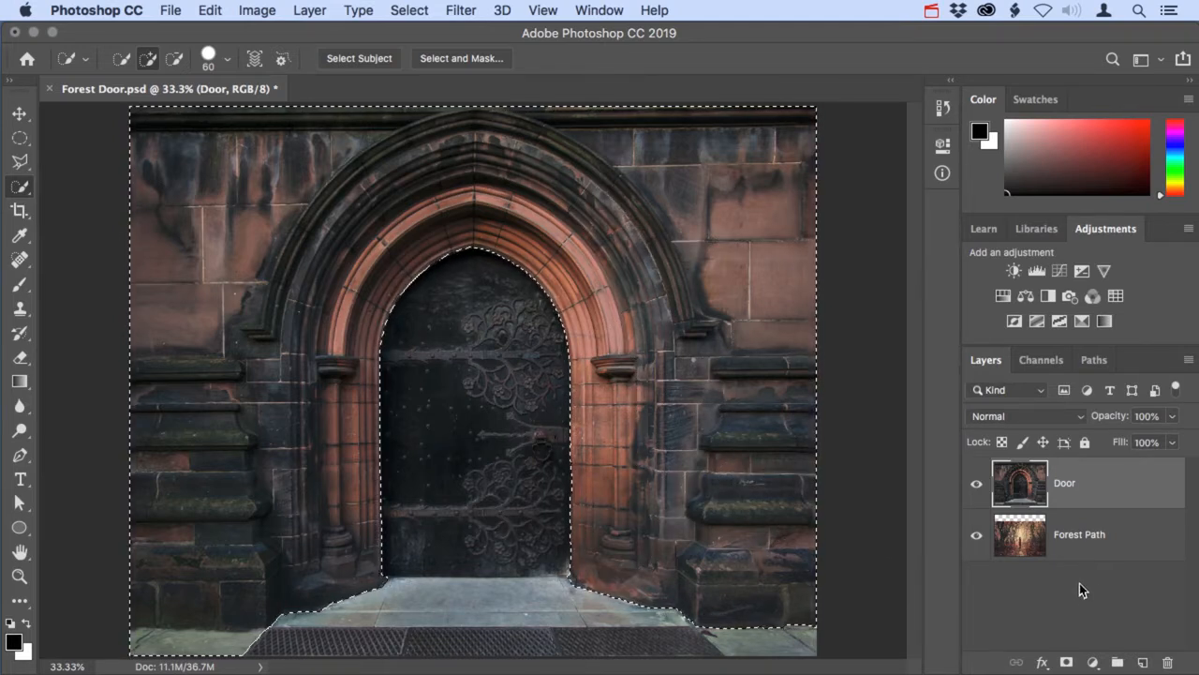
pyautogui.click(1068, 662)
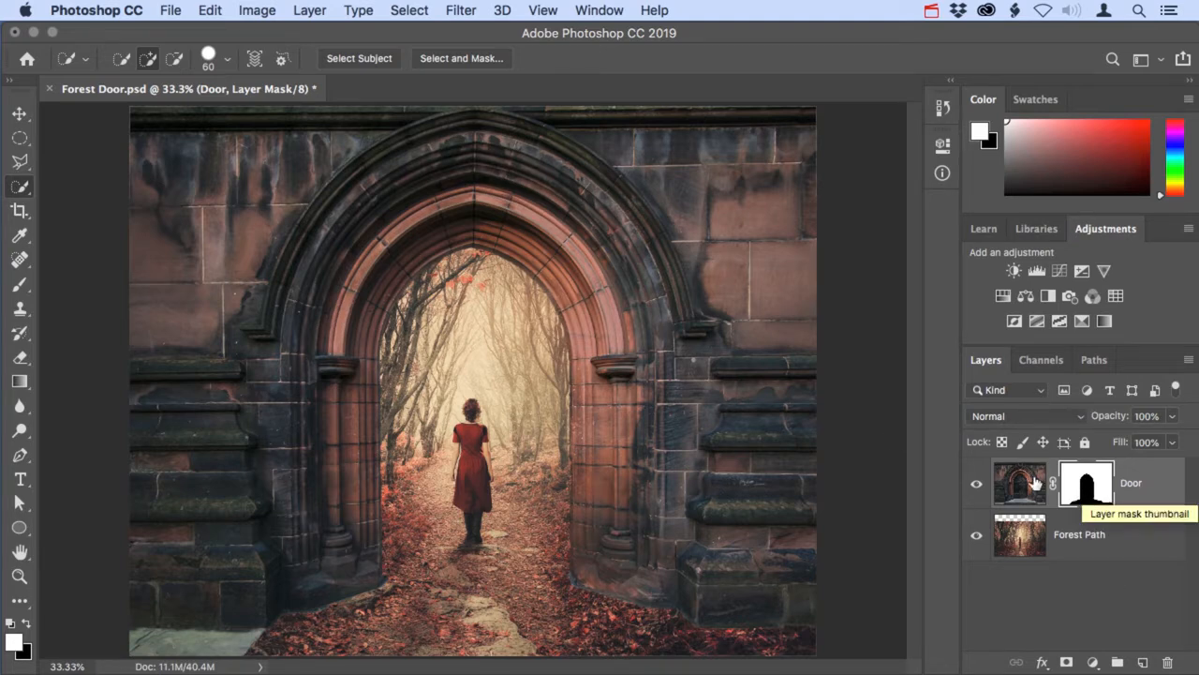
# Paint along the base of the wall on the Door mask with a black brush at size 250 to reveal the fallen leaves.
pyautogui.click(31, 290)
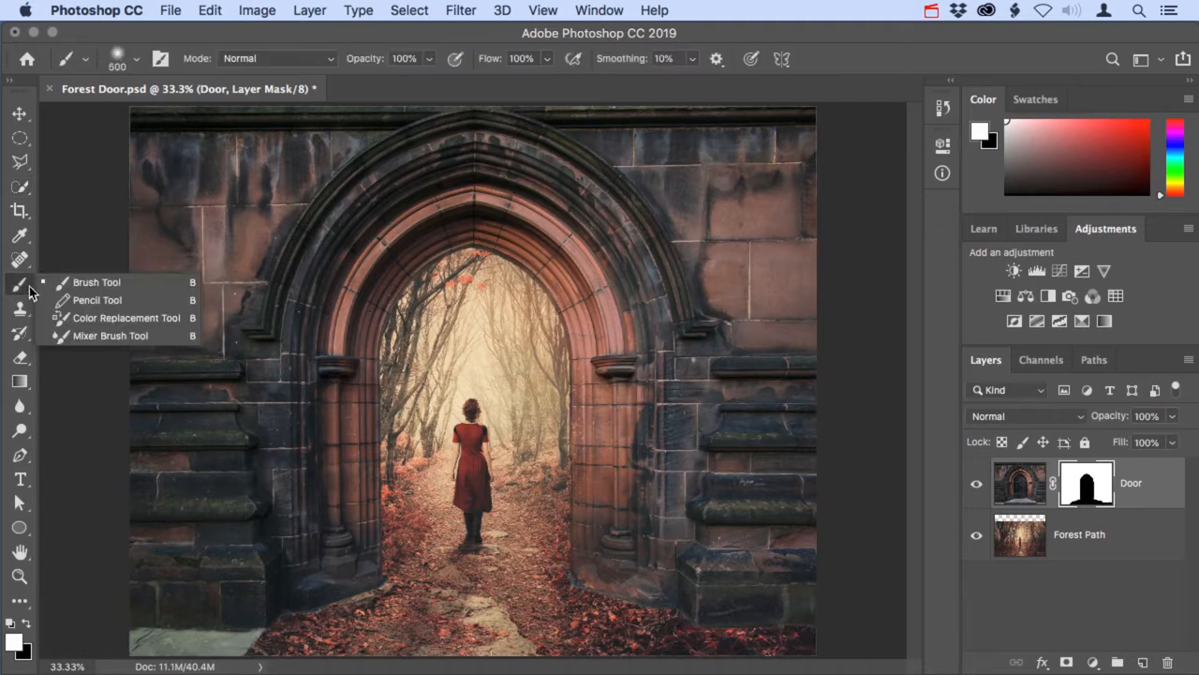
pyautogui.click(93, 283)
pyautogui.press('[')
pyautogui.press('[')
pyautogui.press('[')
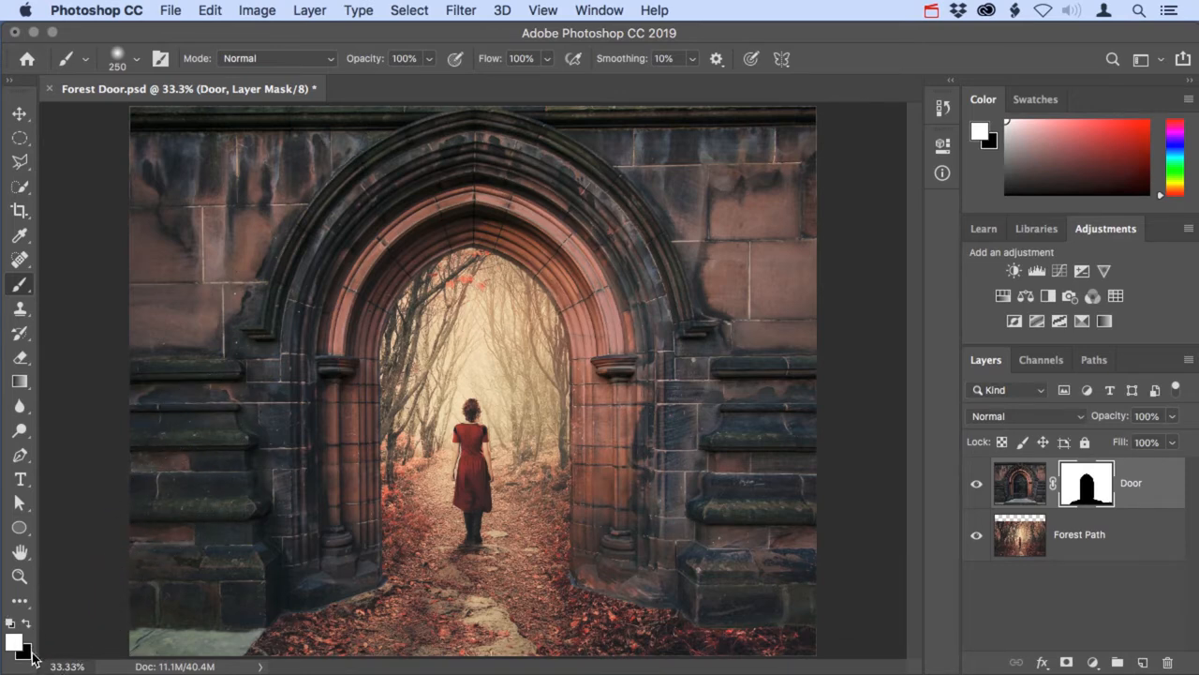
pyautogui.press('x')
pyautogui.moveTo(300, 637)
pyautogui.mouseDown()
pyautogui.moveTo(115, 644)
pyautogui.moveTo(286, 639)
pyautogui.moveTo(380, 600)
pyautogui.moveTo(536, 625)
pyautogui.moveTo(549, 588)
pyautogui.moveTo(588, 616)
pyautogui.moveTo(574, 598)
pyautogui.moveTo(590, 613)
pyautogui.moveTo(847, 641)
pyautogui.moveTo(693, 647)
pyautogui.moveTo(558, 613)
pyautogui.mouseUp()
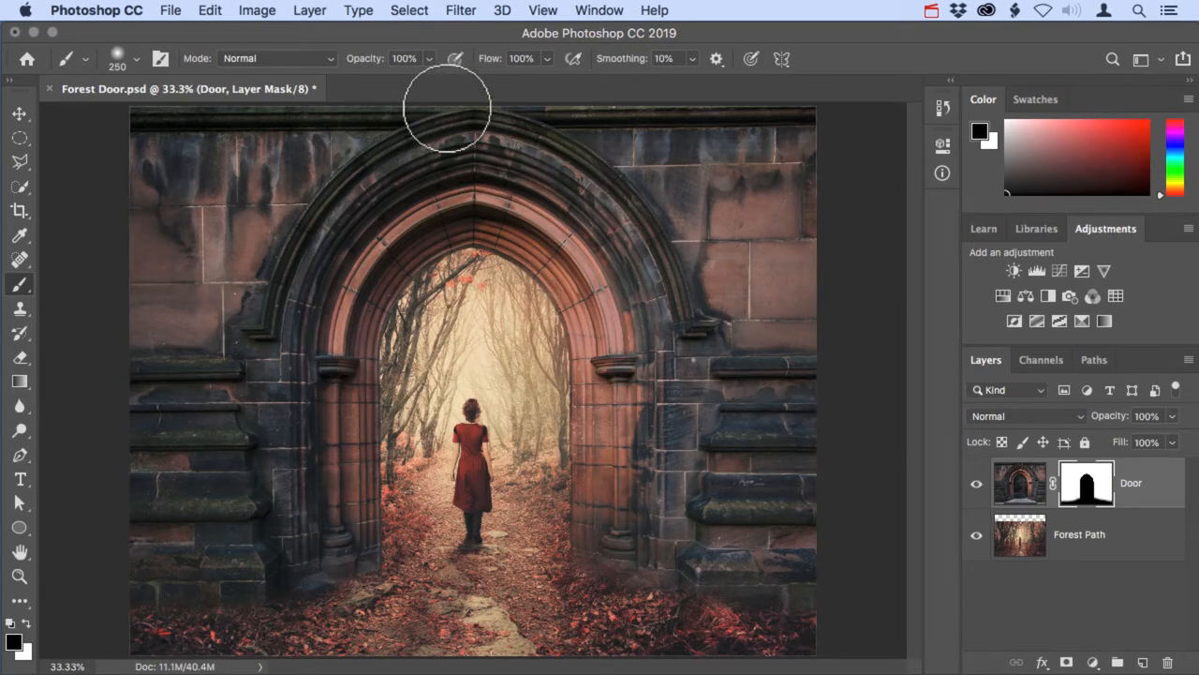
# Lower the brush opacity, enlarge the brush, and paint around the arch on the Door mask to blend the forest softly into the stone.
pyautogui.click(429, 59)
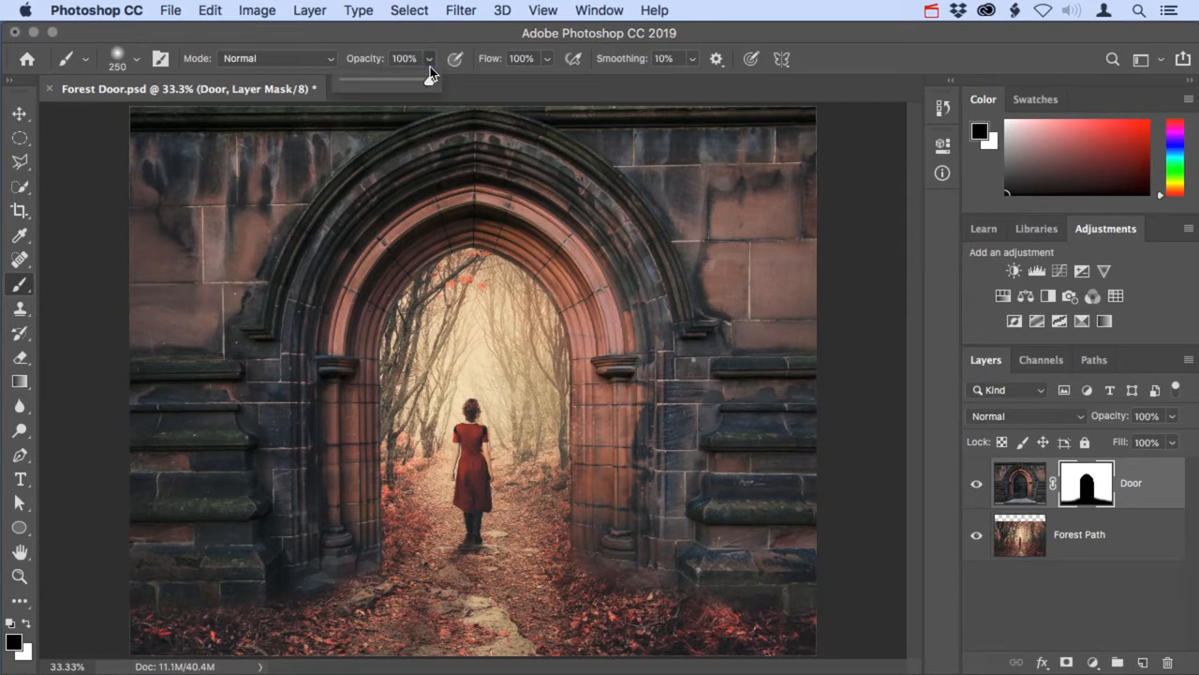
pyautogui.moveTo(391, 80); pyautogui.dragTo(383, 85)
pyautogui.press(']')
pyautogui.press(']')
pyautogui.press(']')
pyautogui.press(']')
pyautogui.moveTo(380, 251)
pyautogui.mouseDown()
pyautogui.moveTo(298, 362)
pyautogui.moveTo(285, 356)
pyautogui.moveTo(261, 462)
pyautogui.moveTo(248, 357)
pyautogui.moveTo(223, 429)
pyautogui.moveTo(223, 505)
pyautogui.moveTo(236, 521)
pyautogui.moveTo(266, 532)
pyautogui.moveTo(294, 447)
pyautogui.moveTo(372, 474)
pyautogui.moveTo(598, 450)
pyautogui.moveTo(602, 395)
pyautogui.moveTo(613, 394)
pyautogui.moveTo(637, 443)
pyautogui.moveTo(664, 424)
pyautogui.moveTo(692, 447)
pyautogui.moveTo(710, 435)
pyautogui.moveTo(762, 511)
pyautogui.moveTo(767, 457)
pyautogui.moveTo(733, 386)
pyautogui.moveTo(735, 414)
pyautogui.moveTo(712, 427)
pyautogui.moveTo(607, 388)
pyautogui.moveTo(625, 446)
pyautogui.moveTo(763, 481)
pyautogui.moveTo(775, 506)
pyautogui.moveTo(753, 474)
pyautogui.mouseUp()
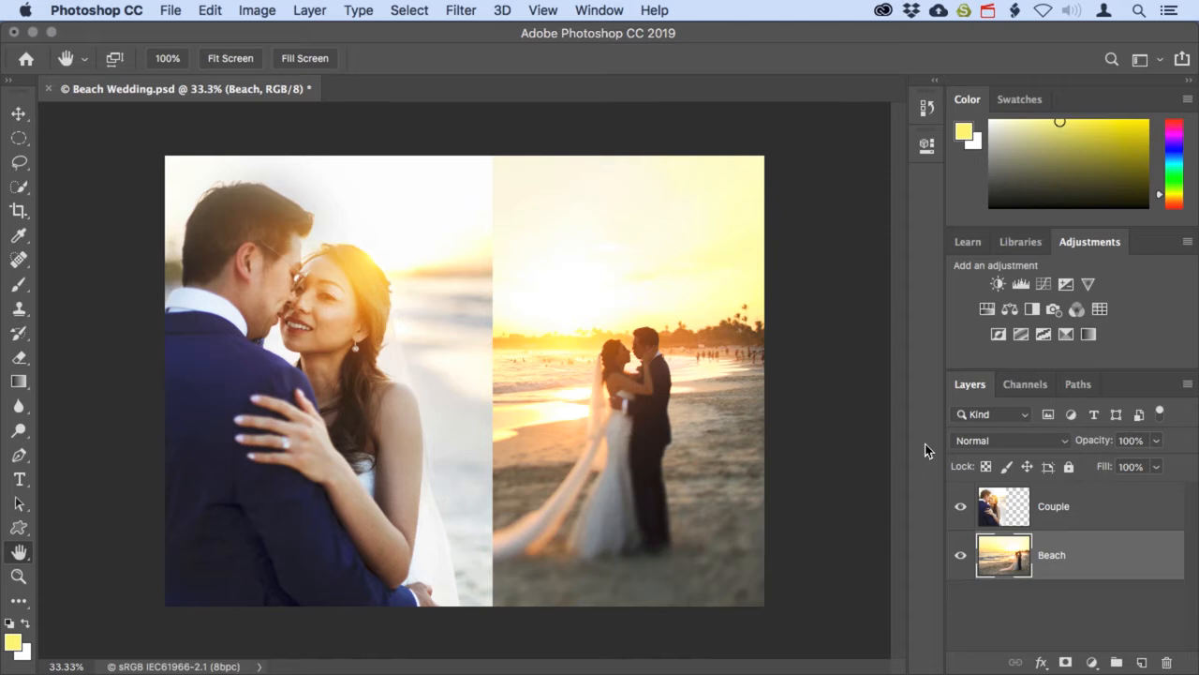
# Add a layer mask to the Couple layer of Beach Wedding.psd.
pyautogui.click(1057, 516)
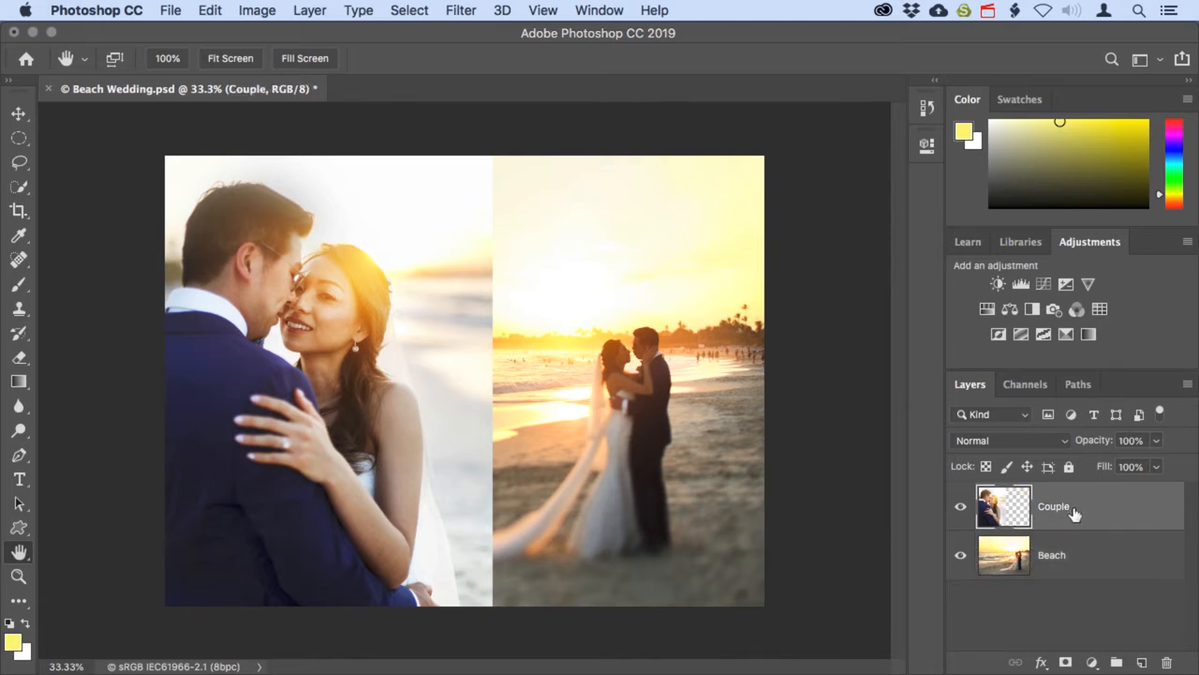
pyautogui.click(1068, 662)
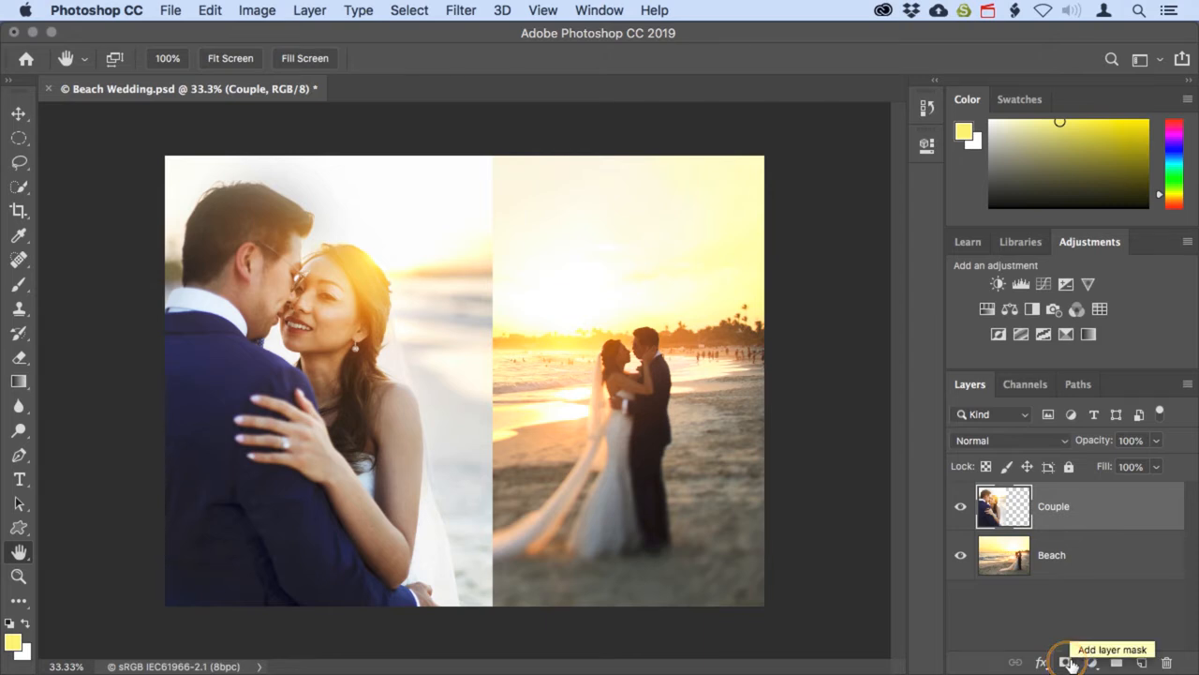
pyautogui.click(1067, 662)
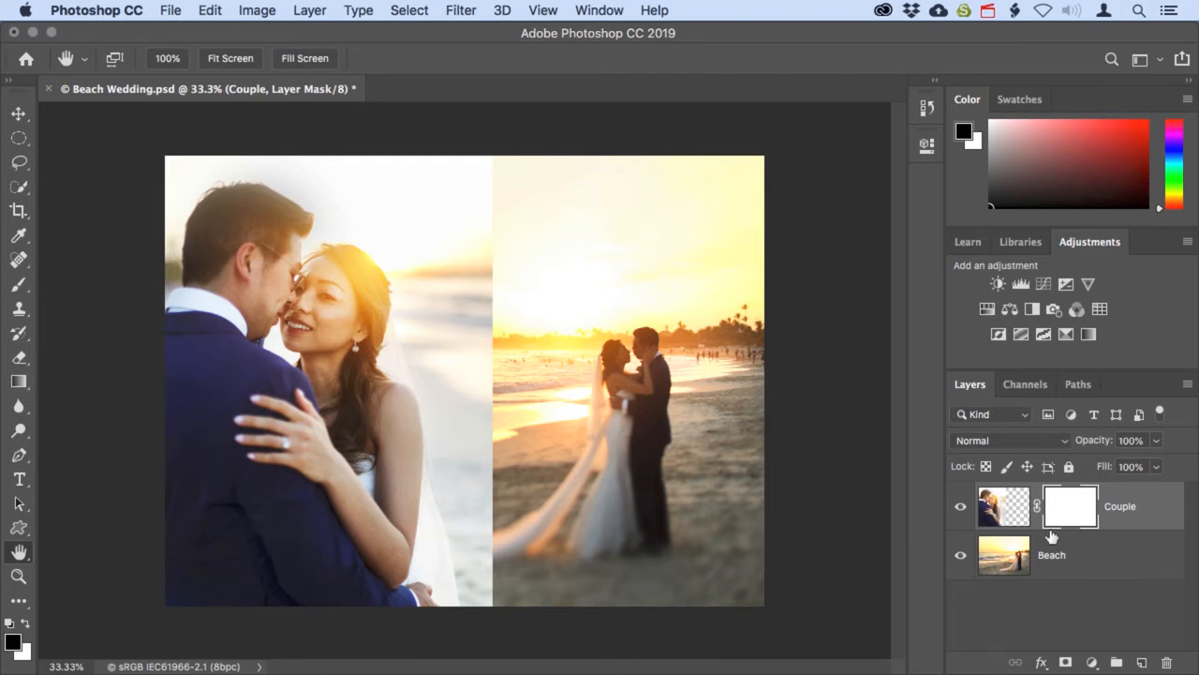
# Set up the Gradient tool as a linear gradient with Reverse off and the black-to-white preset.
pyautogui.click(29, 384)
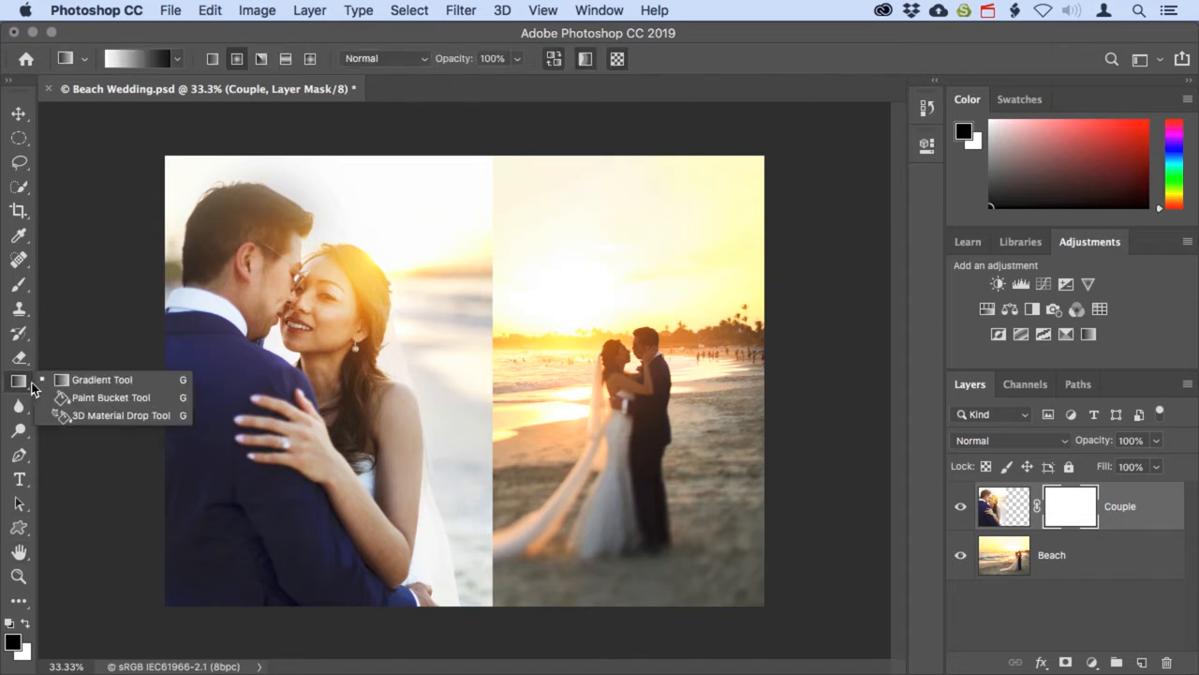
pyautogui.click(82, 383)
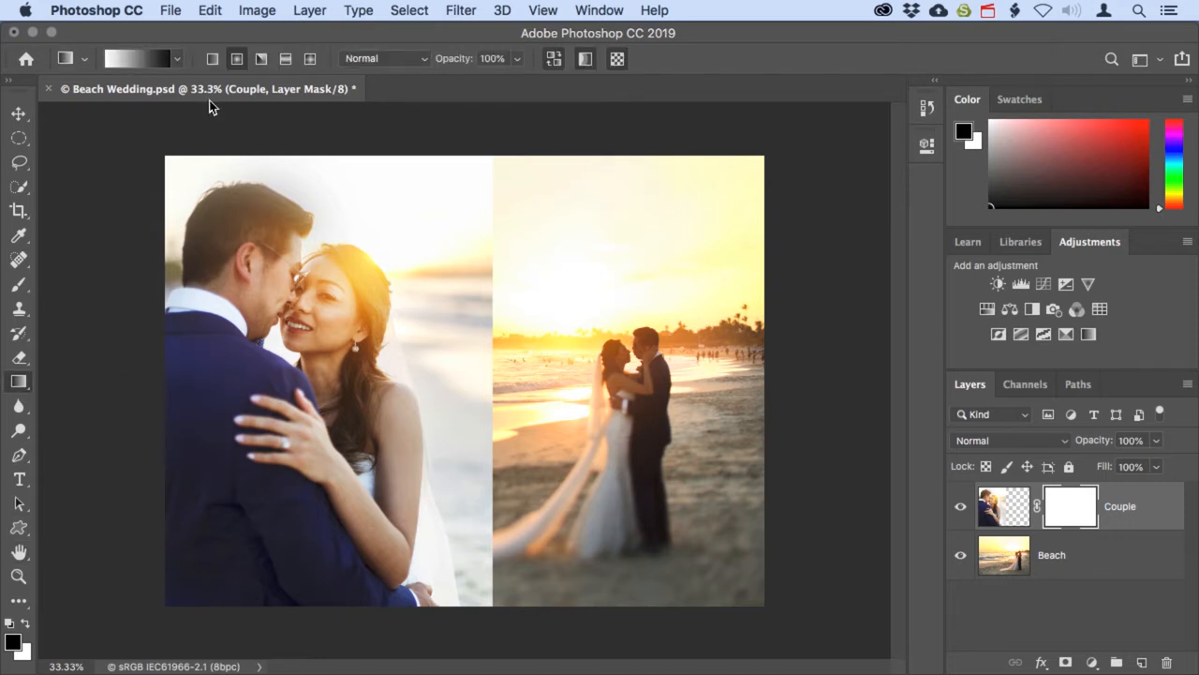
pyautogui.click(213, 59)
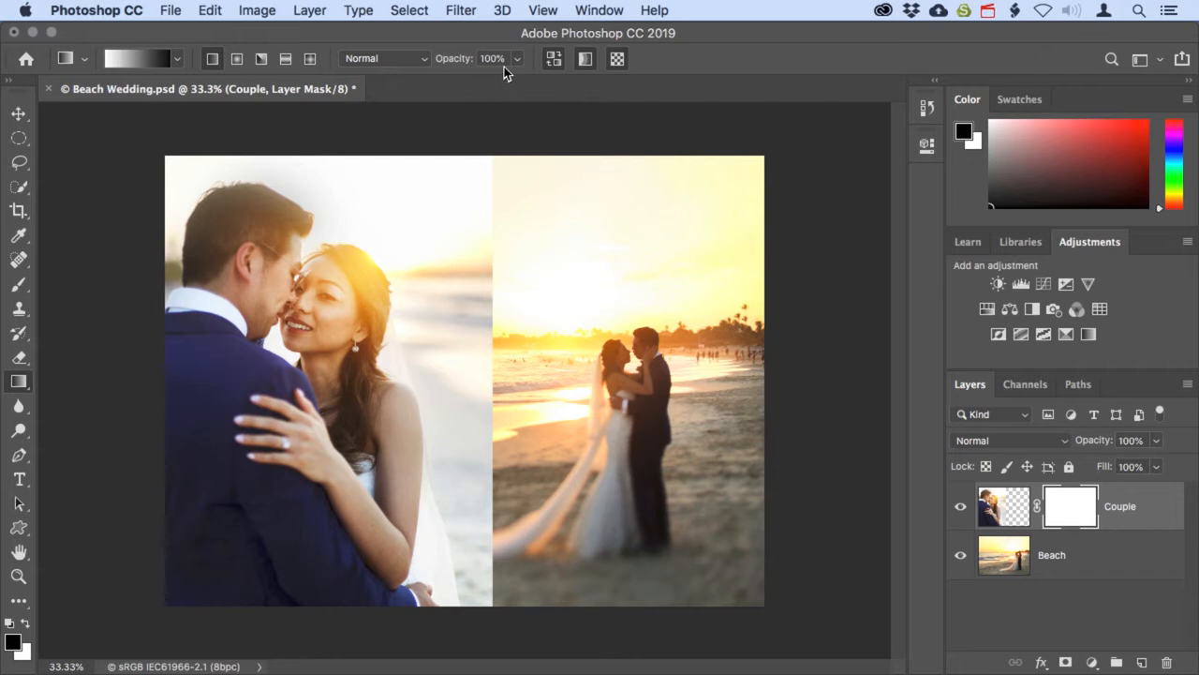
pyautogui.click(555, 67)
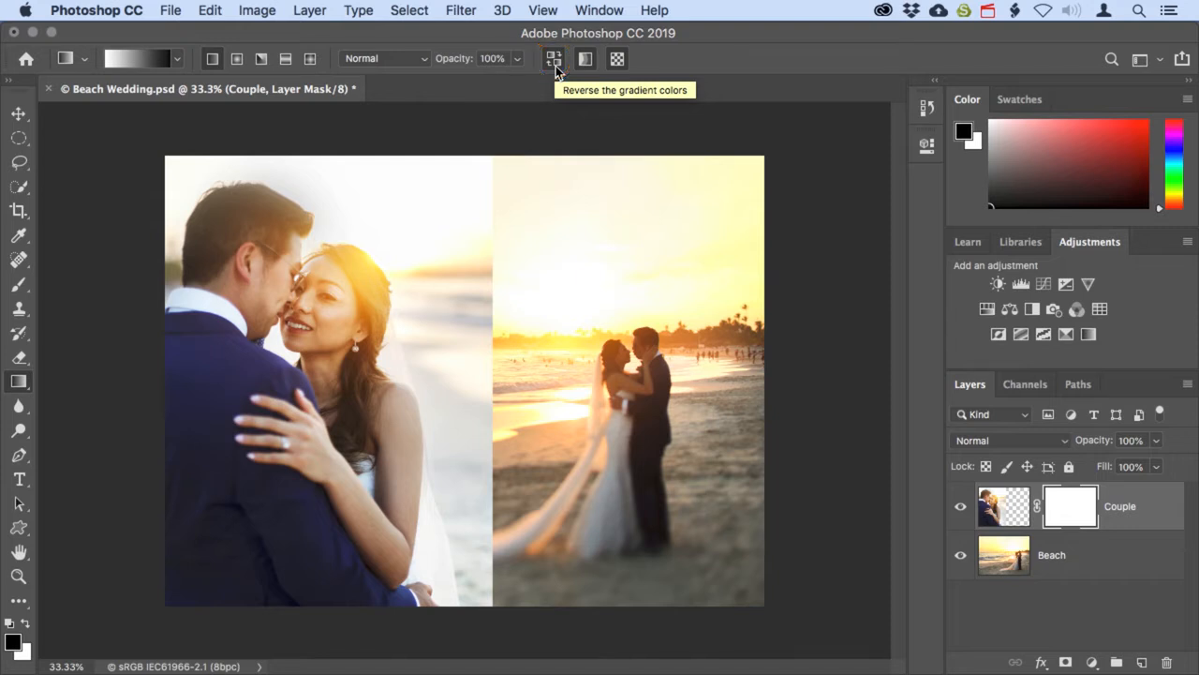
pyautogui.click(555, 67)
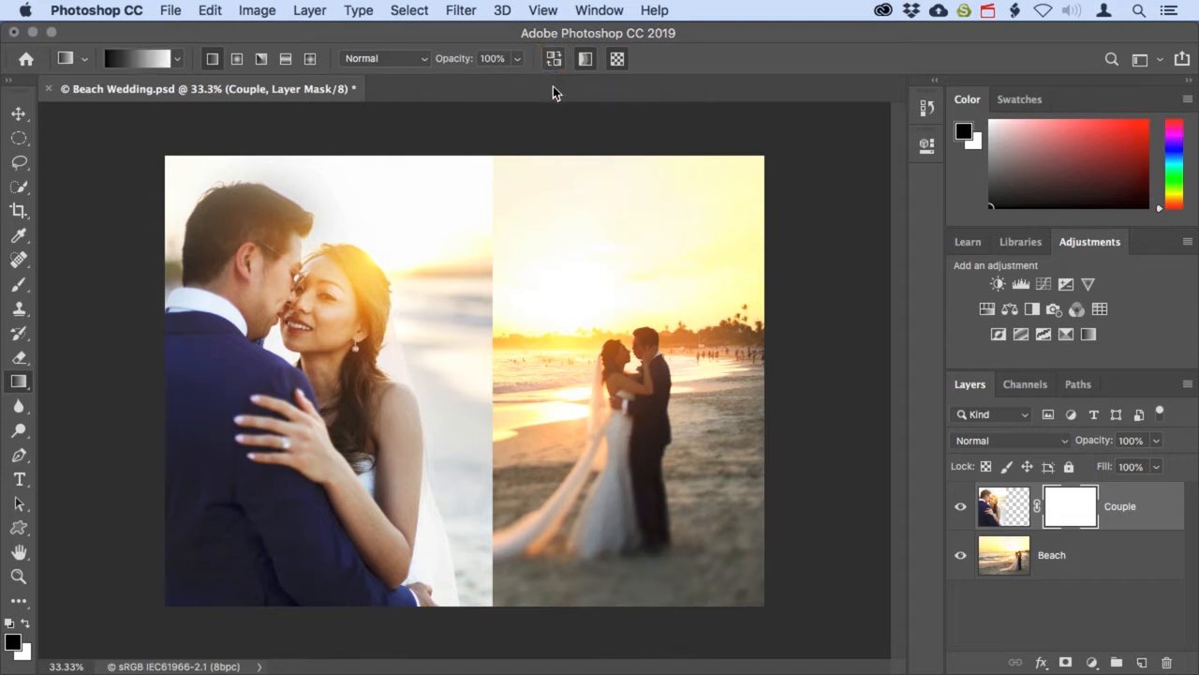
pyautogui.click(178, 59)
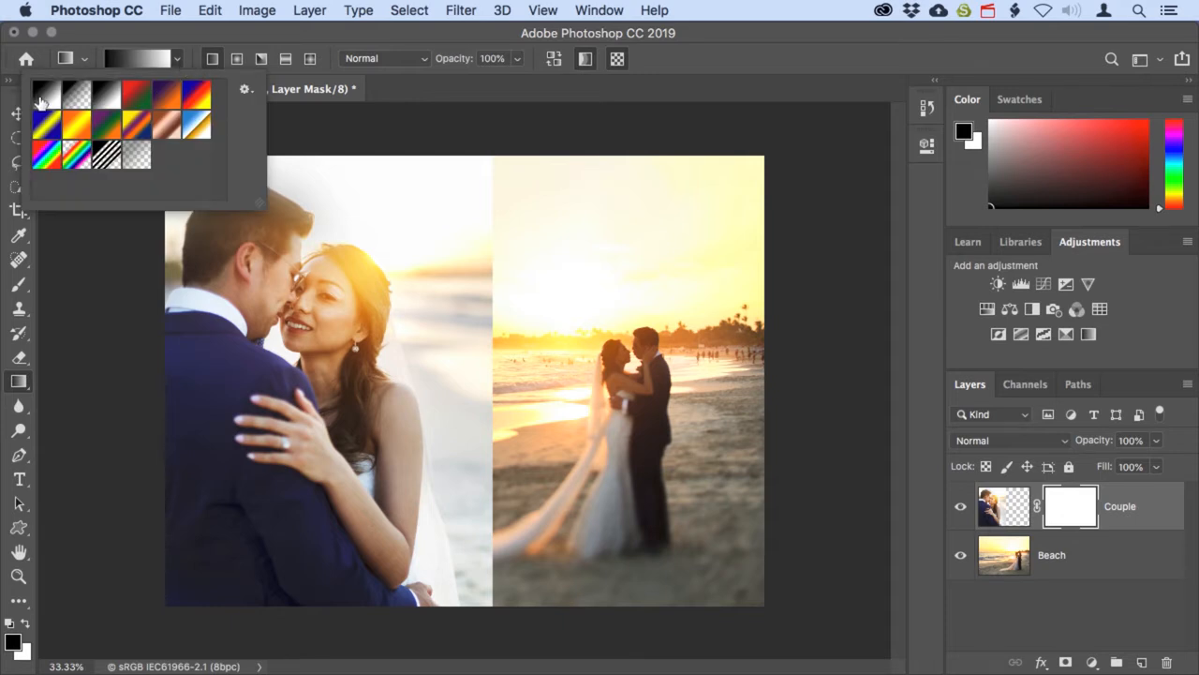
pyautogui.click(105, 101)
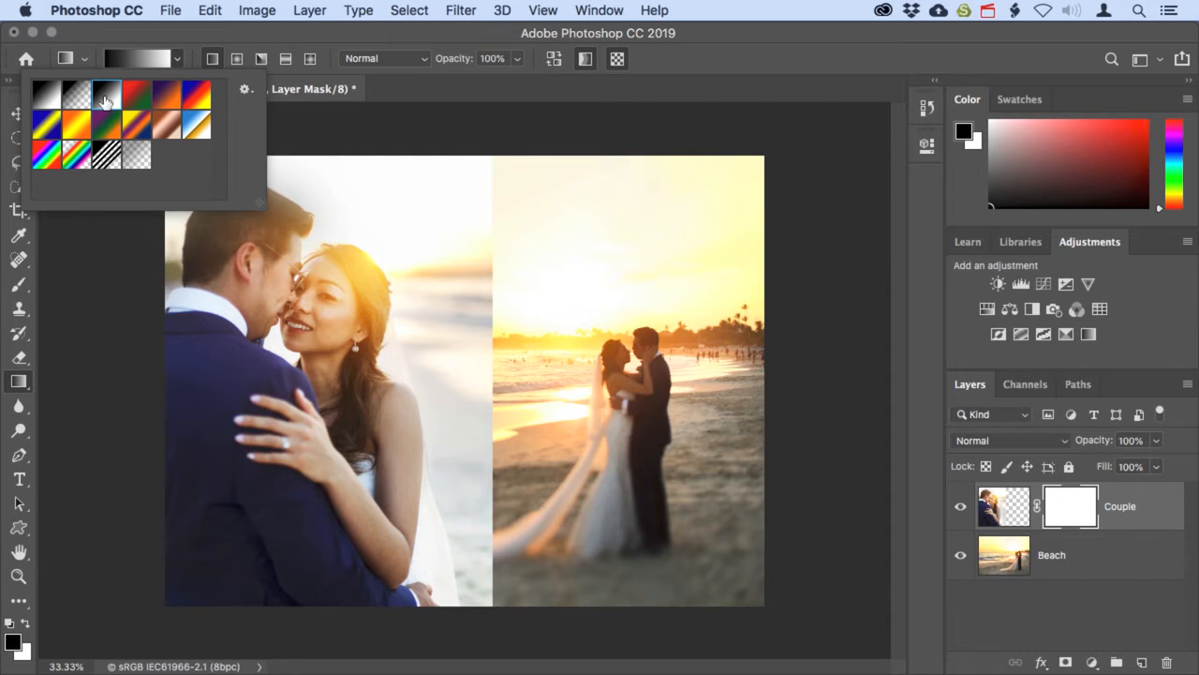
pyautogui.doubleClick(106, 99)
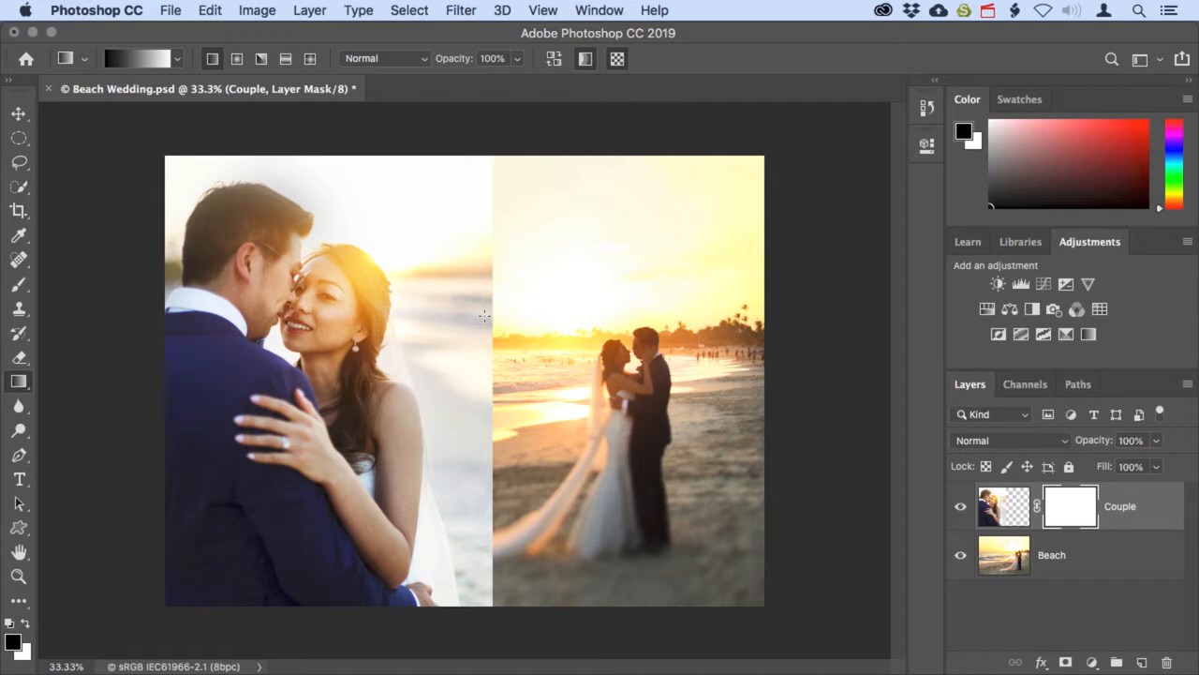
# Try linear gradients of different lengths and angles on the Couple mask, ending with a horizontal blend from the photo's edge toward the bride.
pyautogui.moveTo(480, 345); pyautogui.dragTo(357, 347)
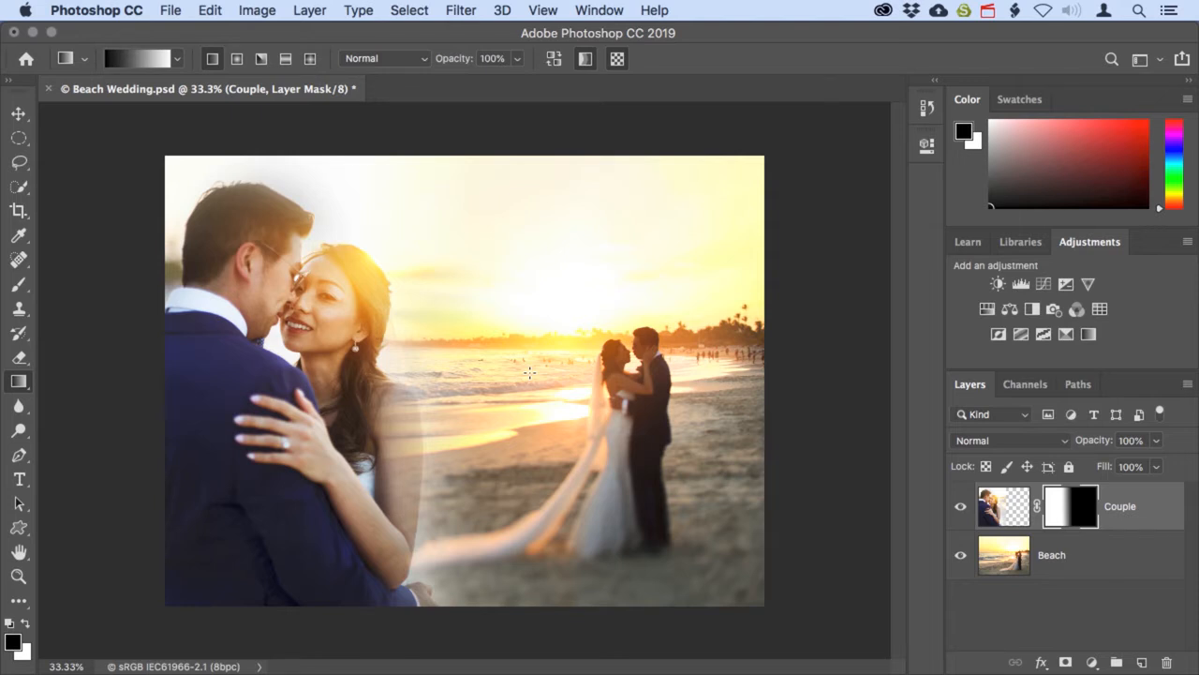
pyautogui.moveTo(508, 343); pyautogui.dragTo(381, 338)
pyautogui.moveTo(534, 417); pyautogui.dragTo(473, 378)
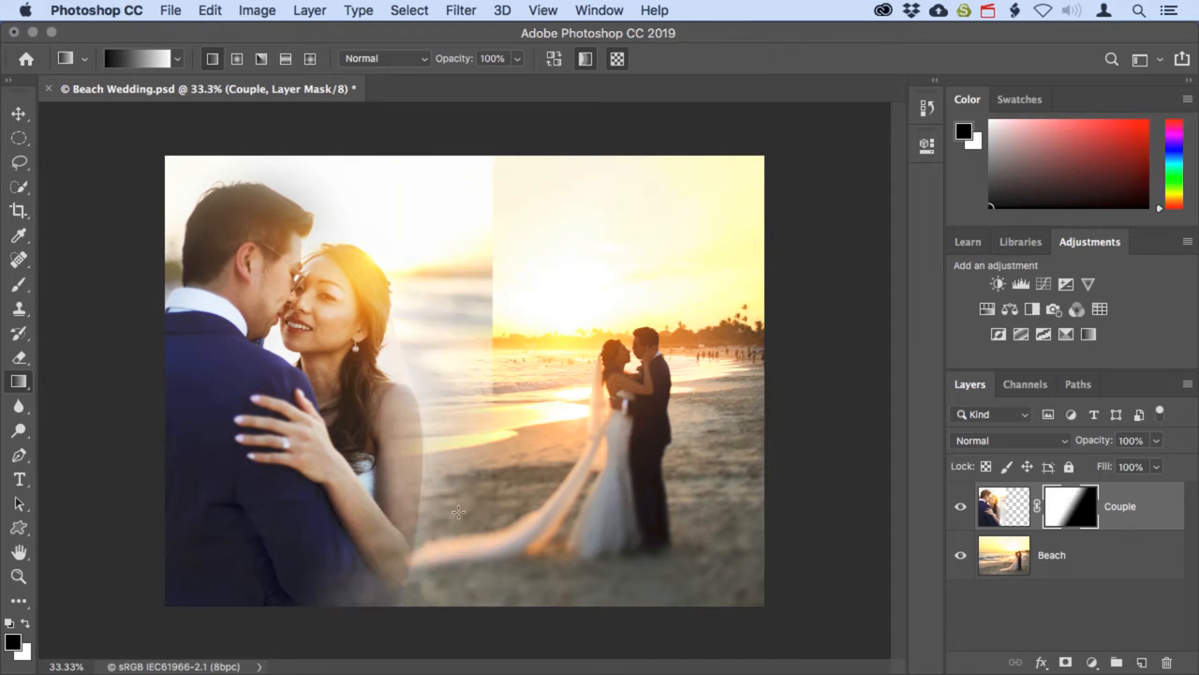
pyautogui.moveTo(459, 510); pyautogui.dragTo(230, 344)
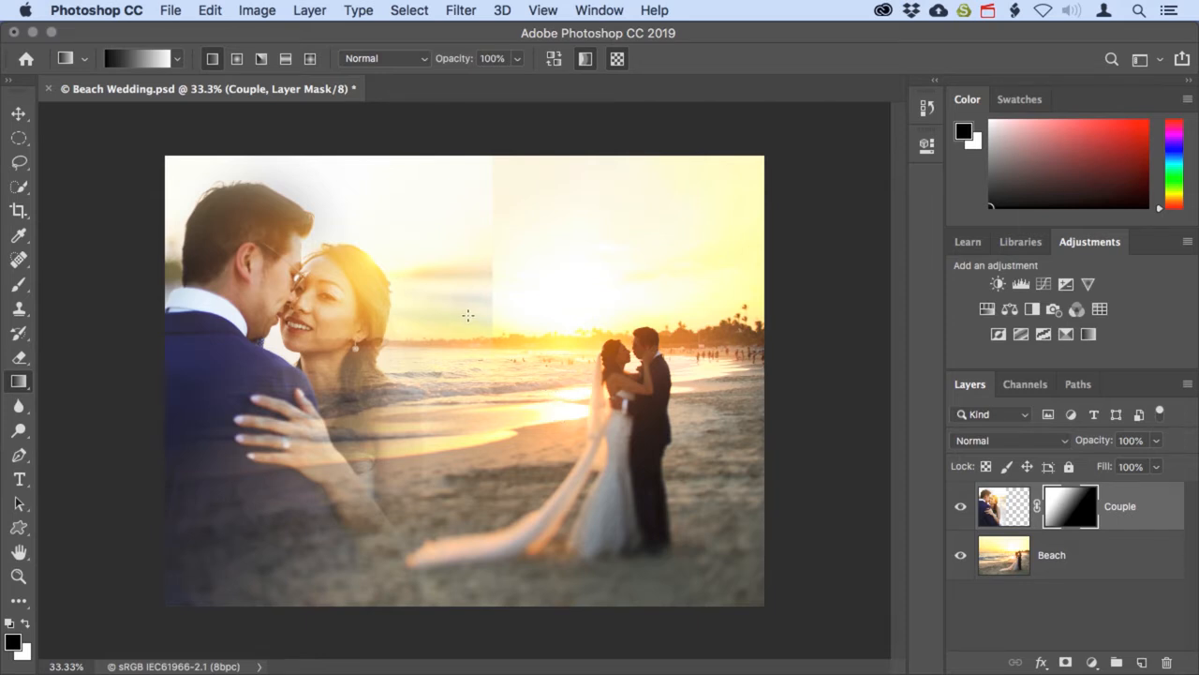
pyautogui.moveTo(460, 305); pyautogui.dragTo(441, 306)
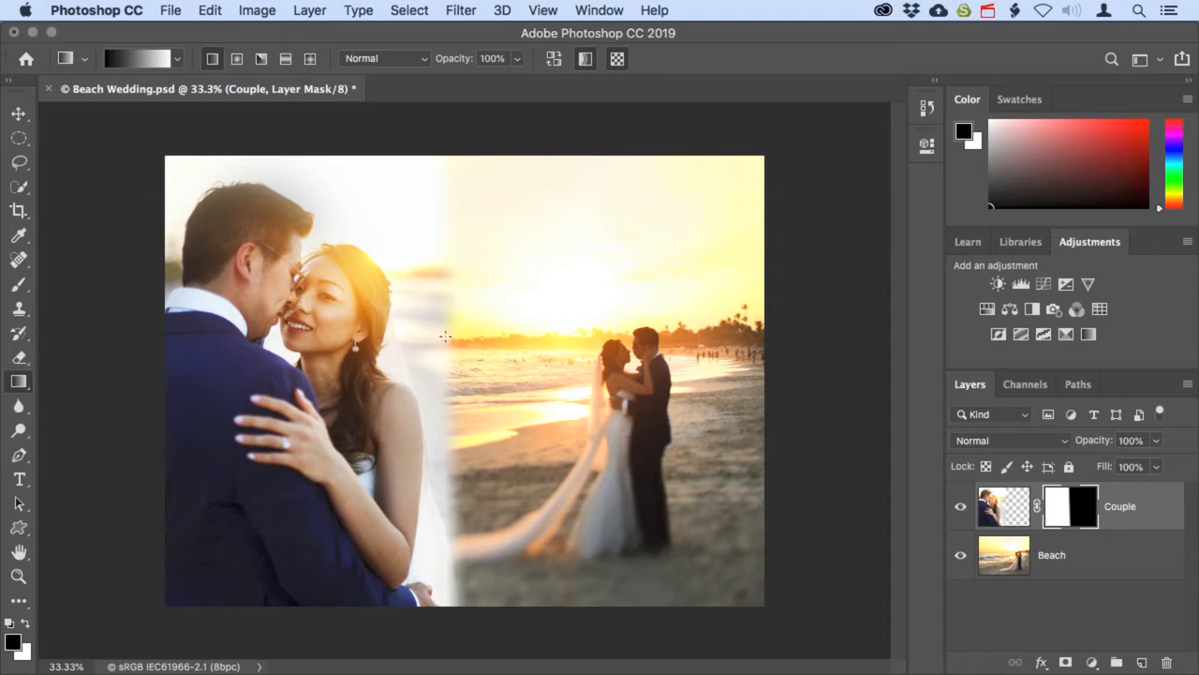
pyautogui.moveTo(474, 314); pyautogui.dragTo(328, 313)
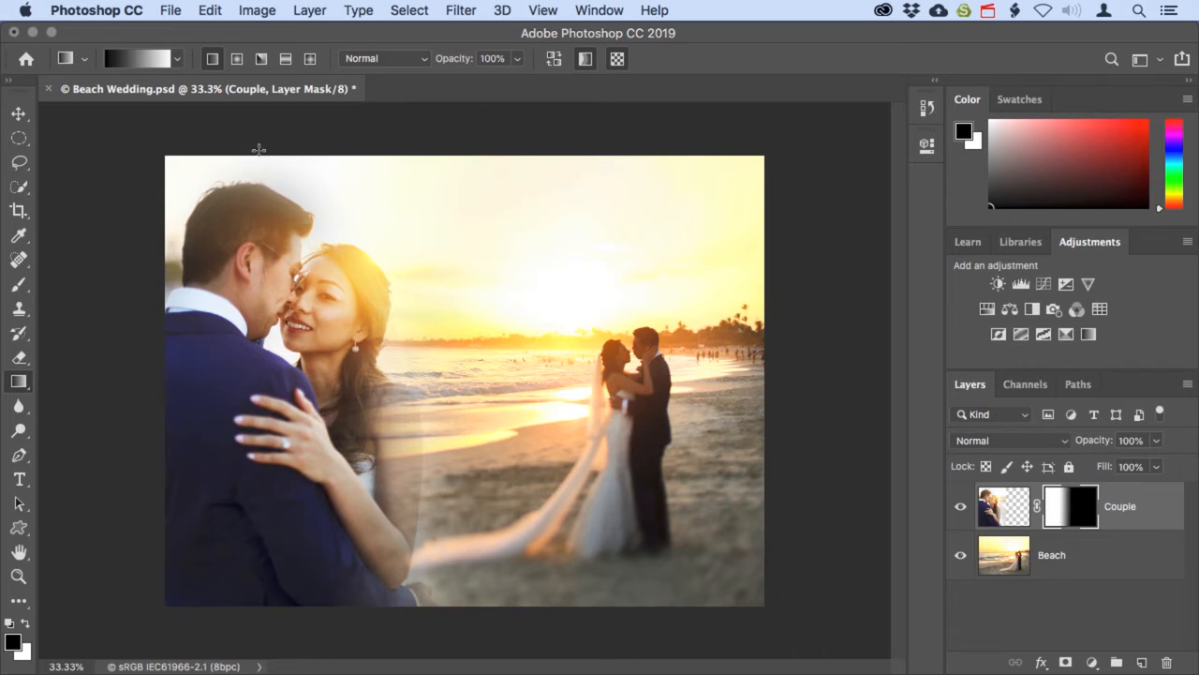
# Switch the gradient to radial with Reverse on and draw it on the Couple mask from between the faces toward the bride's elbow.
pyautogui.click(238, 62)
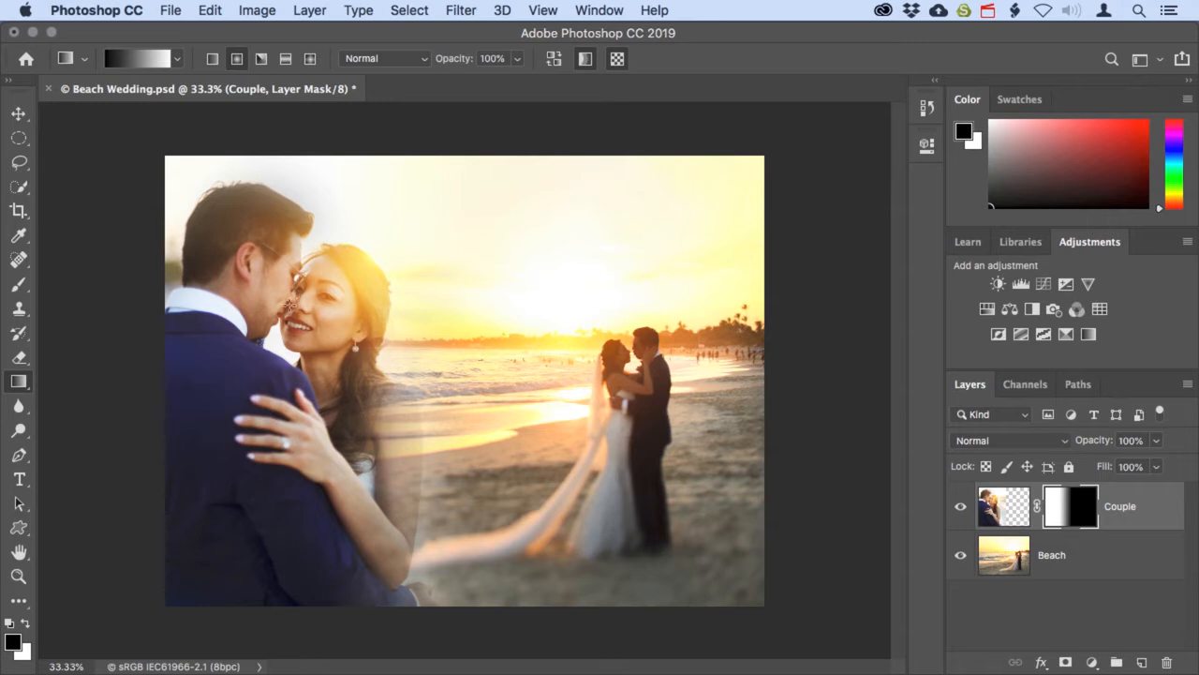
pyautogui.moveTo(293, 295); pyautogui.dragTo(392, 568)
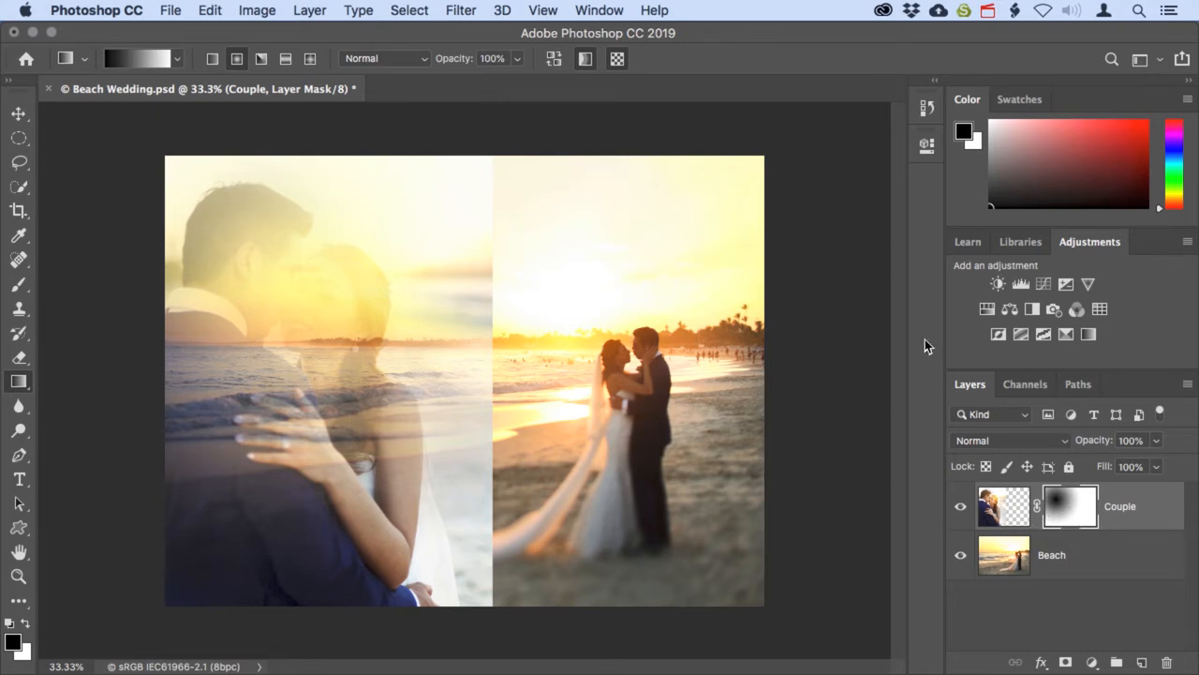
pyautogui.click(555, 64)
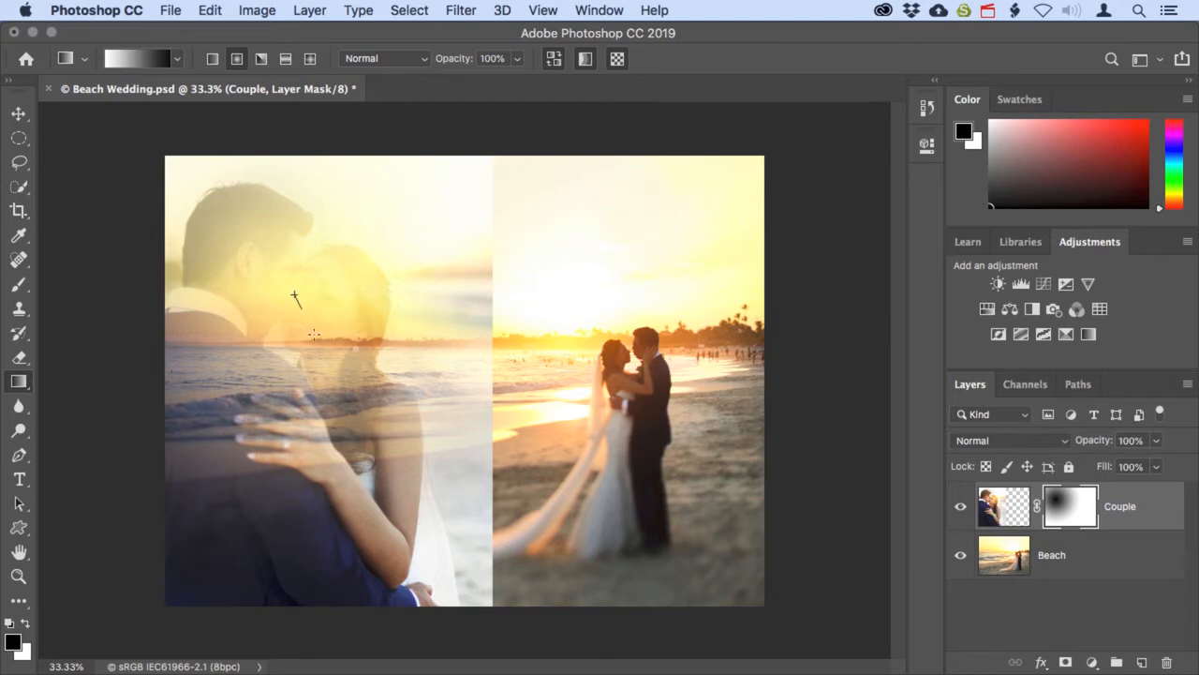
pyautogui.moveTo(295, 294); pyautogui.dragTo(416, 572)
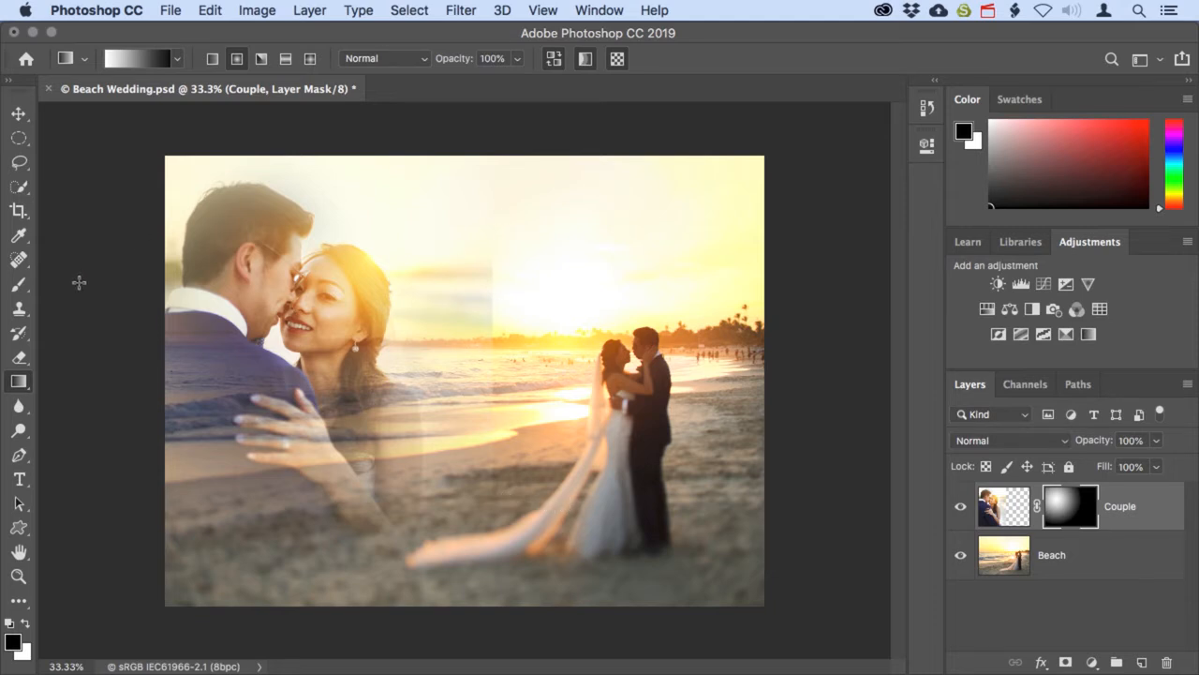
# Paint black with the Brush tool on the Couple layer mask to hide the photo's hard edge beside the sun.
pyautogui.click(30, 287)
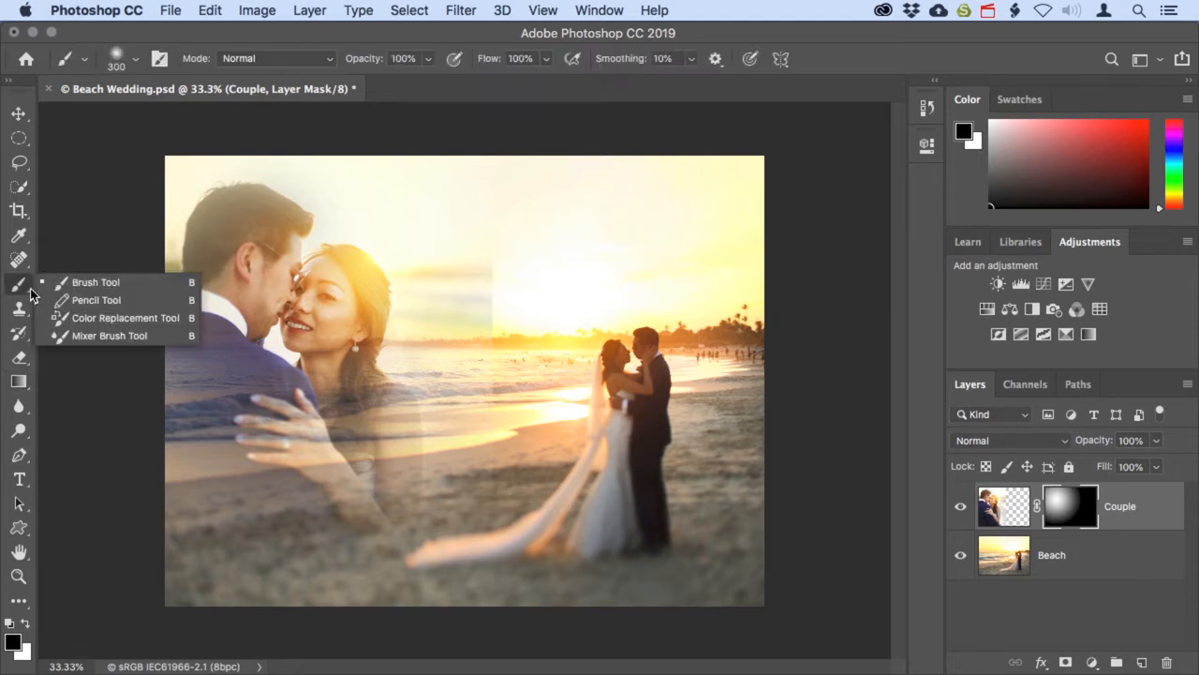
pyautogui.click(89, 280)
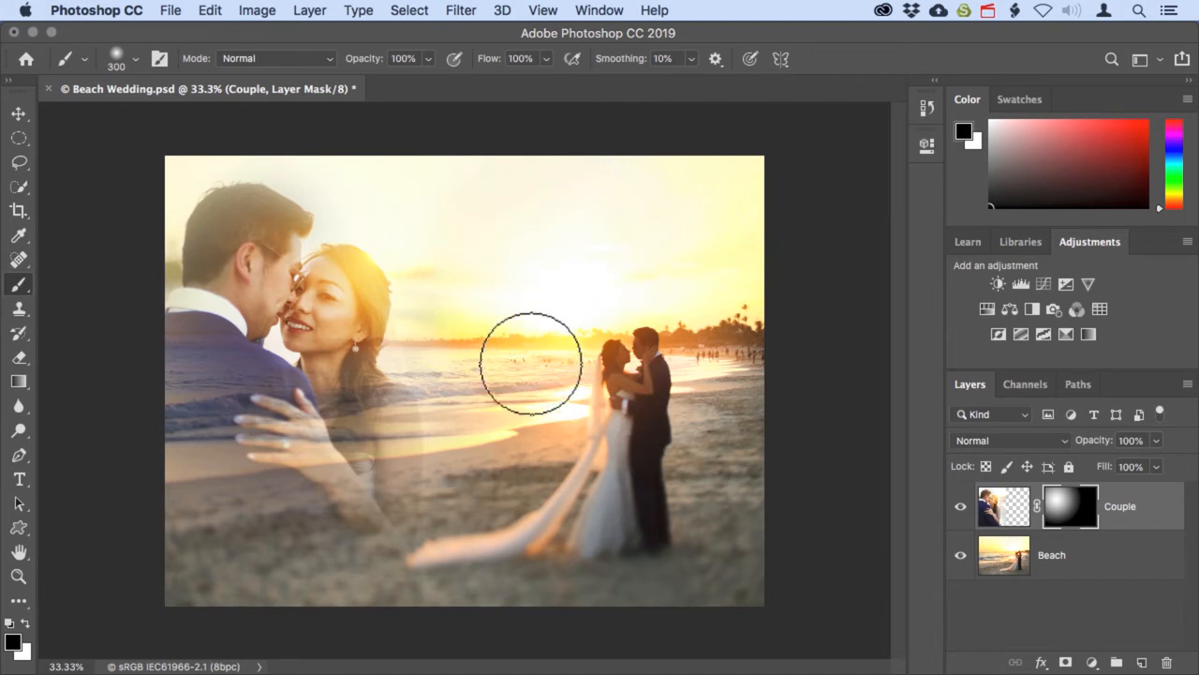
pyautogui.moveTo(530, 348); pyautogui.dragTo(563, 329)
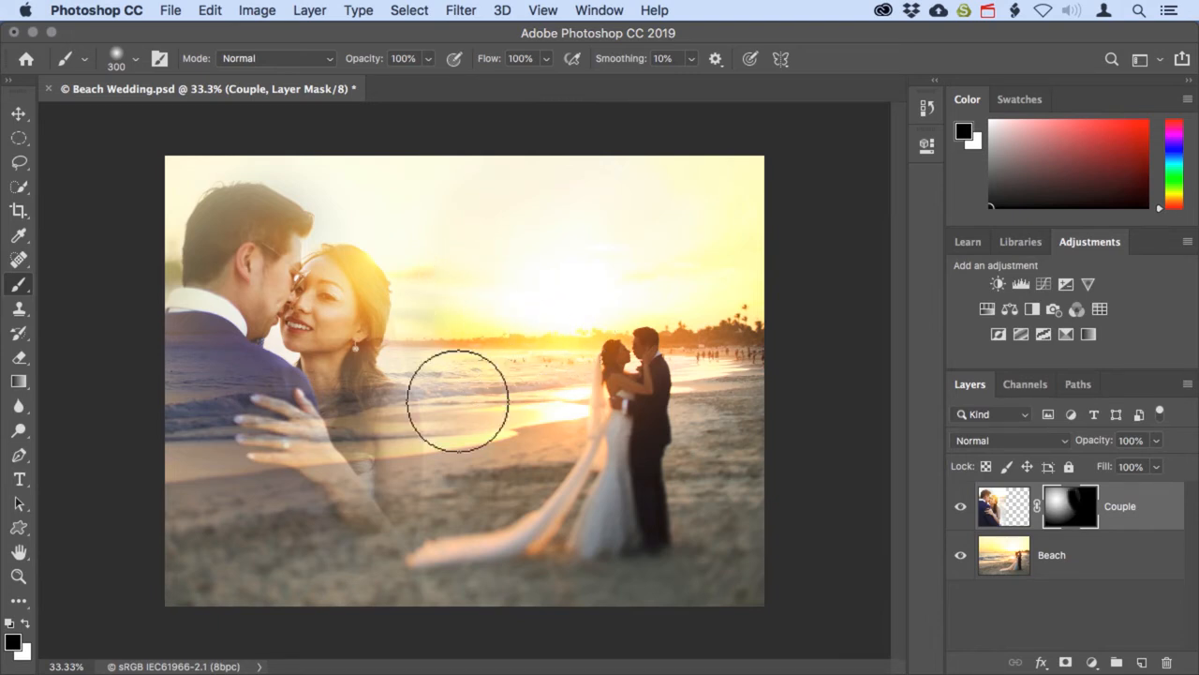
# Paint white at 20% brush opacity on the Couple mask over the bride's lower arm to reveal more of it.
pyautogui.press('x')
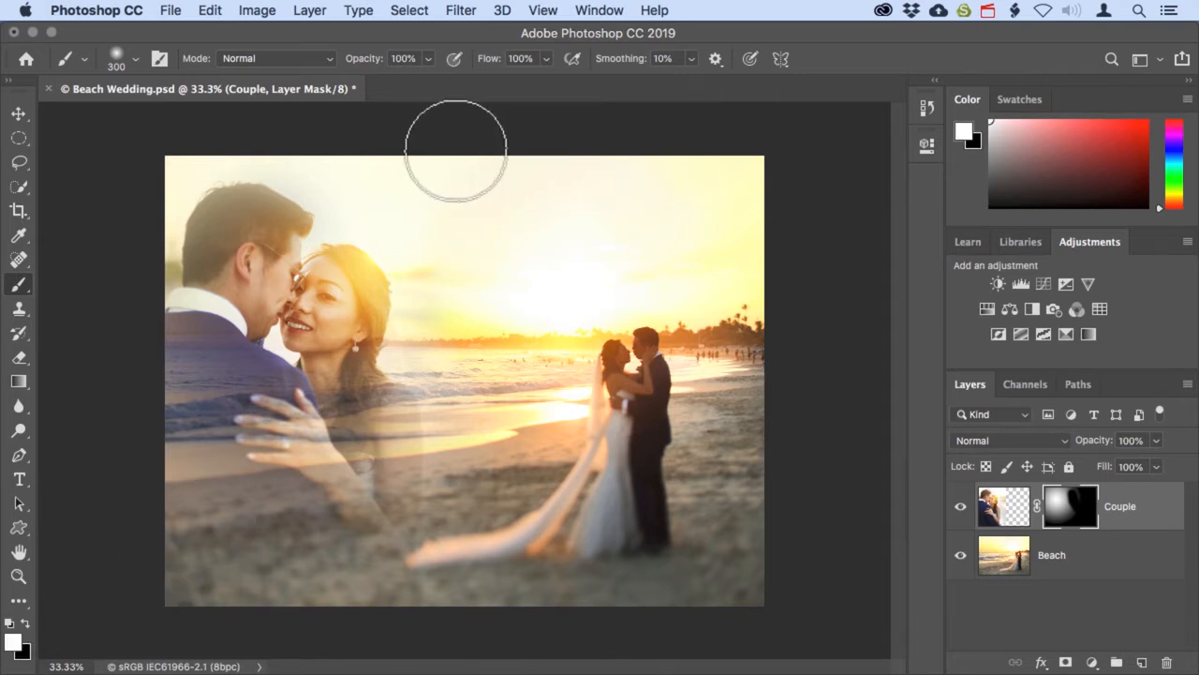
pyautogui.press('2')
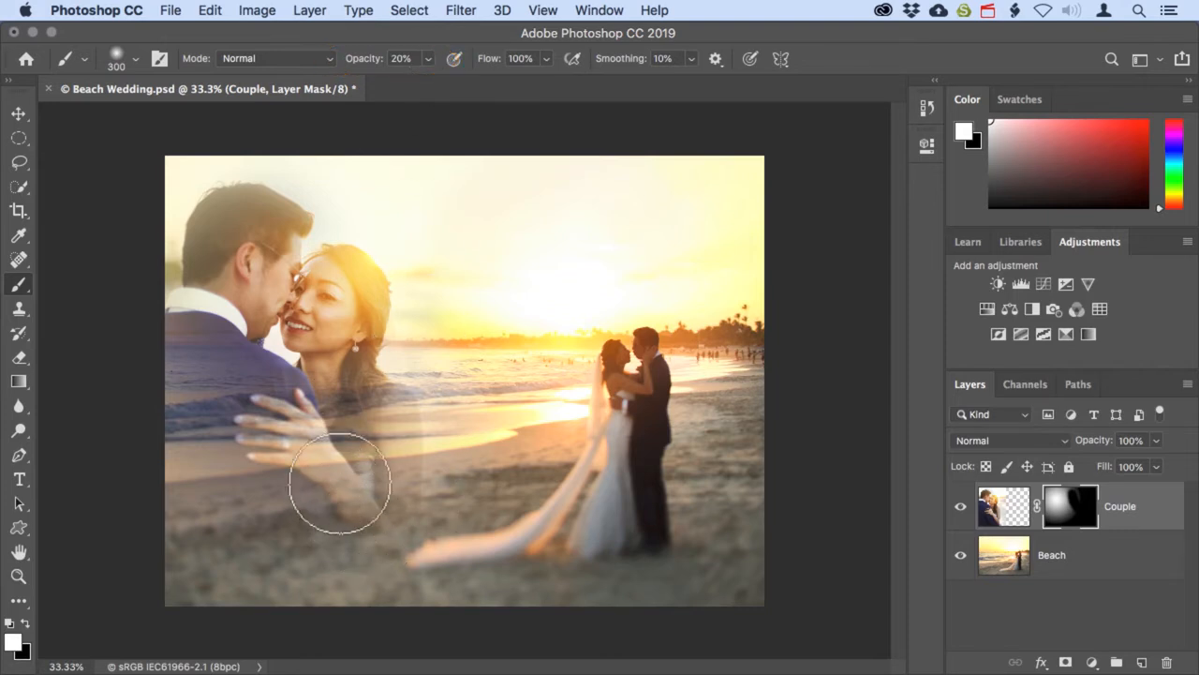
pyautogui.moveTo(339, 483)
pyautogui.mouseDown()
pyautogui.moveTo(317, 471)
pyautogui.moveTo(334, 471)
pyautogui.moveTo(338, 494)
pyautogui.moveTo(375, 504)
pyautogui.moveTo(390, 550)
pyautogui.mouseUp()
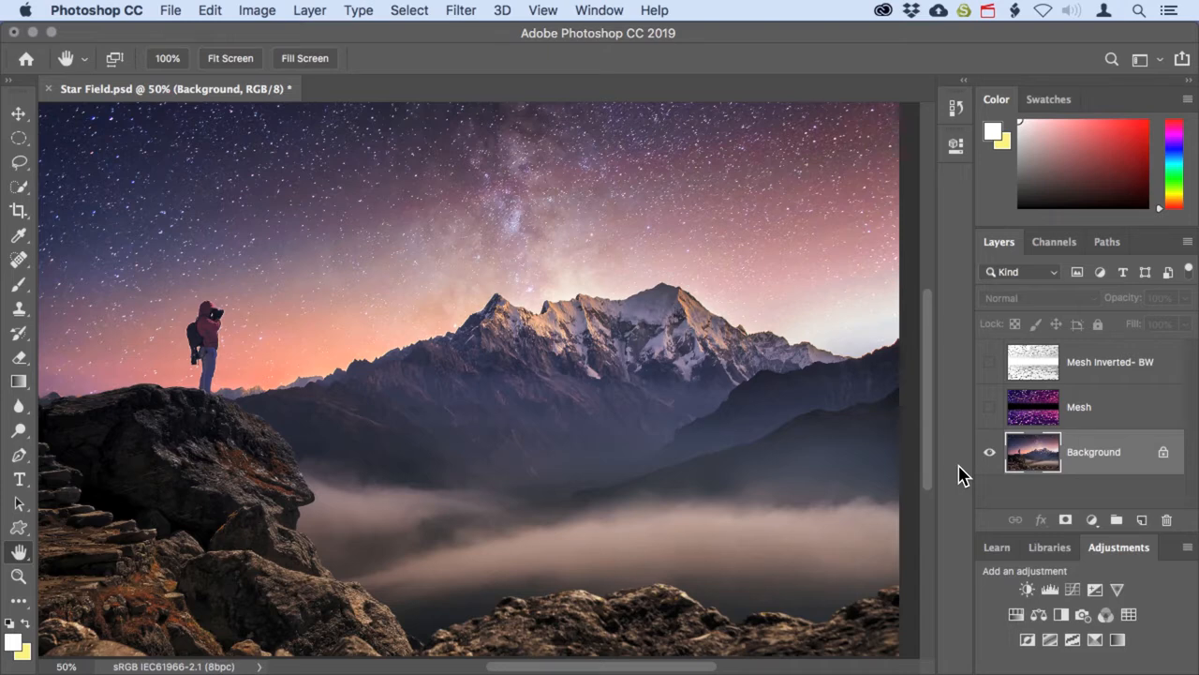
# Make the Mesh and Mesh Inverted- BW layers of Star Field.psd visible.
pyautogui.click(990, 407)
pyautogui.click(989, 407)
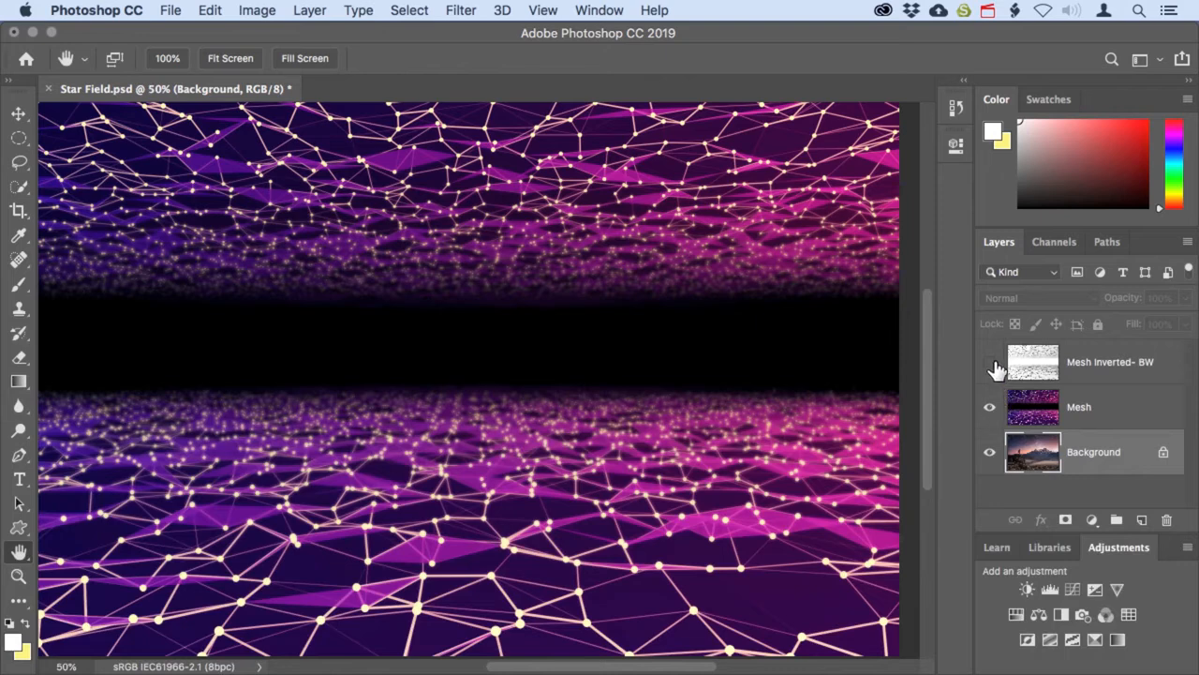
pyautogui.click(990, 363)
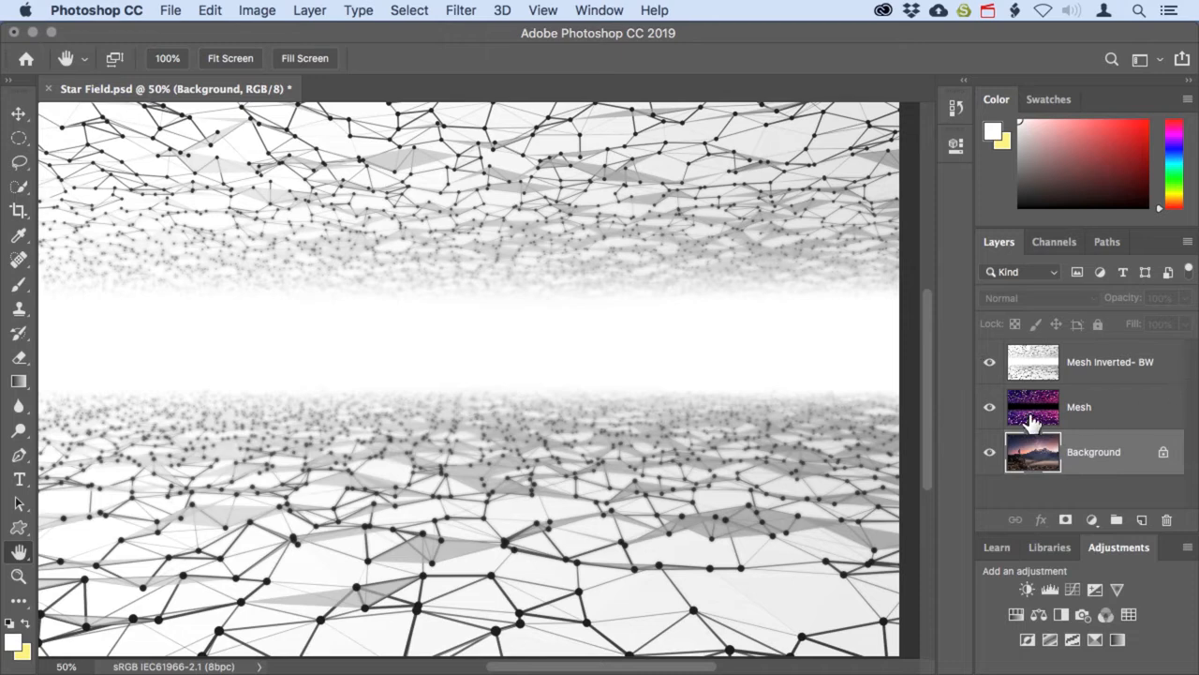
# Hide the Mesh layer and set the Mesh Inverted- BW layer's blend mode to Multiply.
pyautogui.click(989, 409)
pyautogui.click(1107, 363)
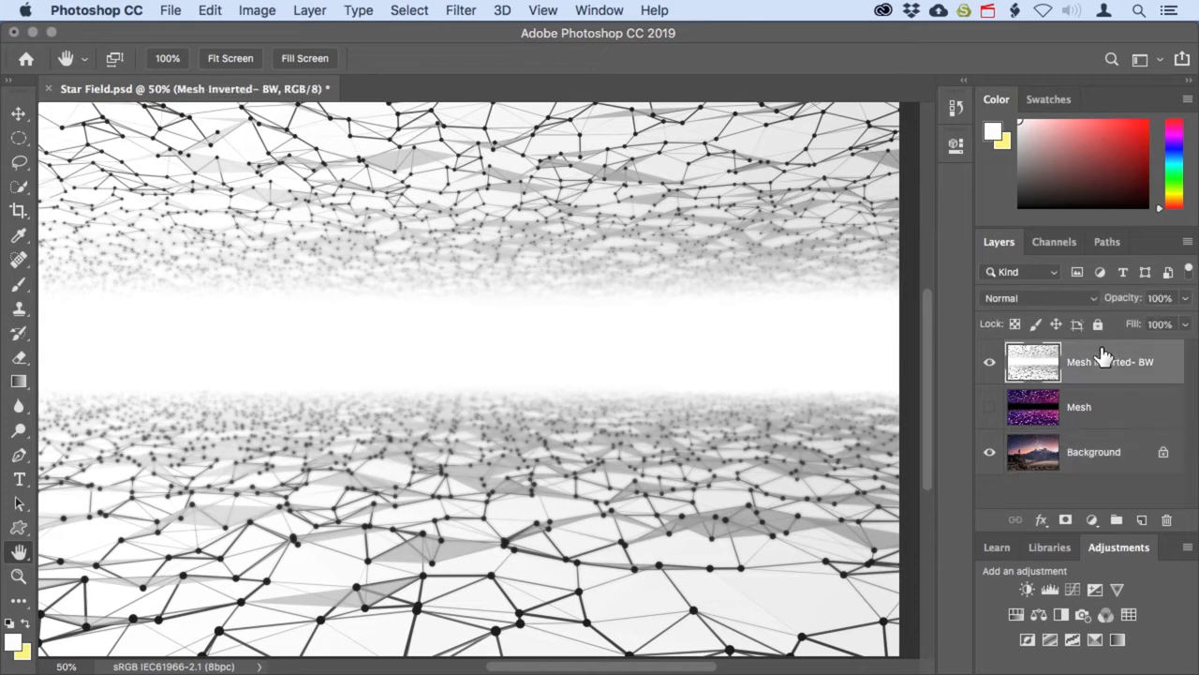
pyautogui.click(1092, 300)
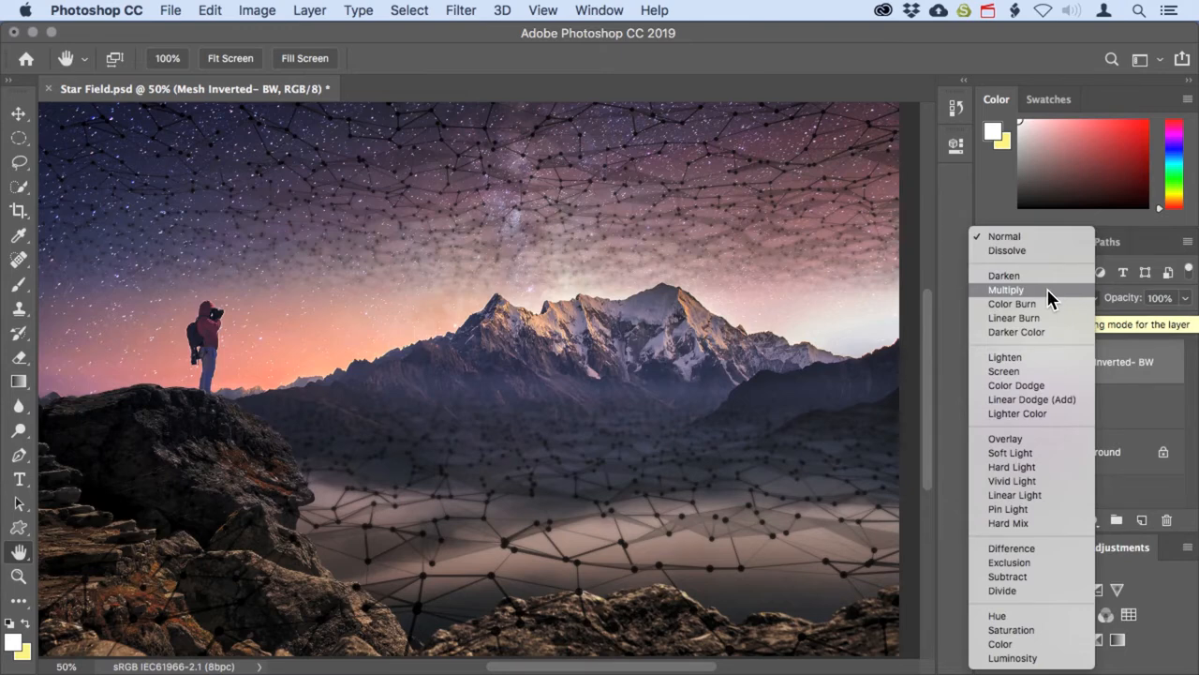
pyautogui.click(1044, 290)
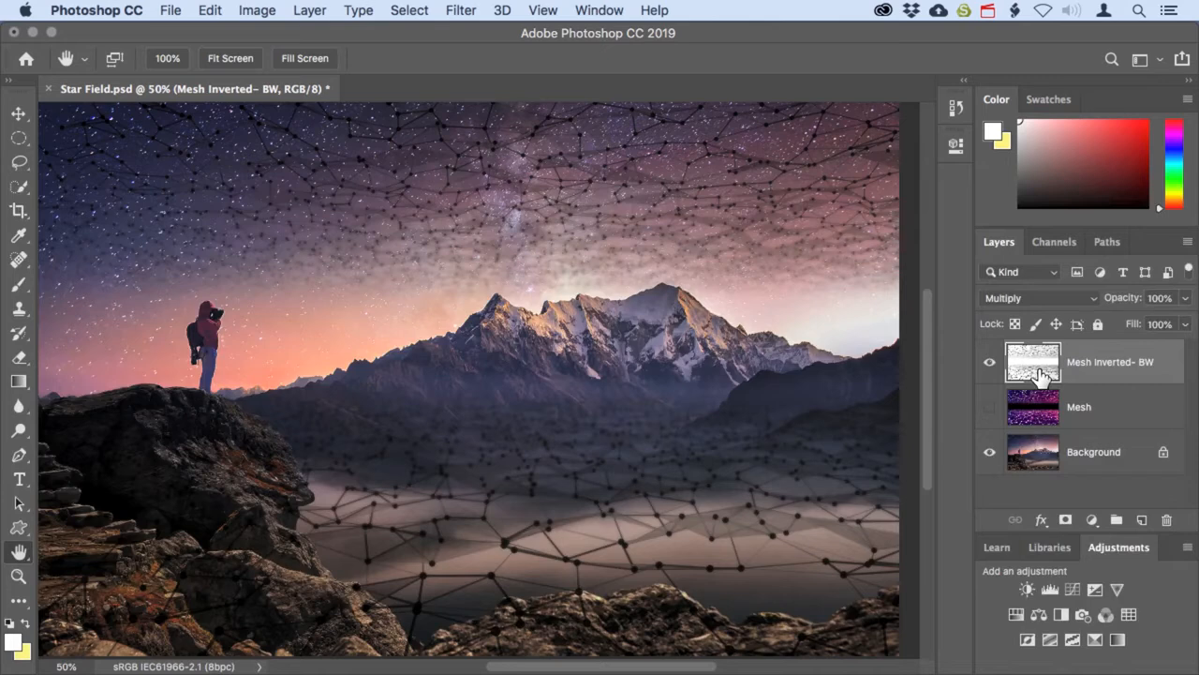
pyautogui.click(1082, 301)
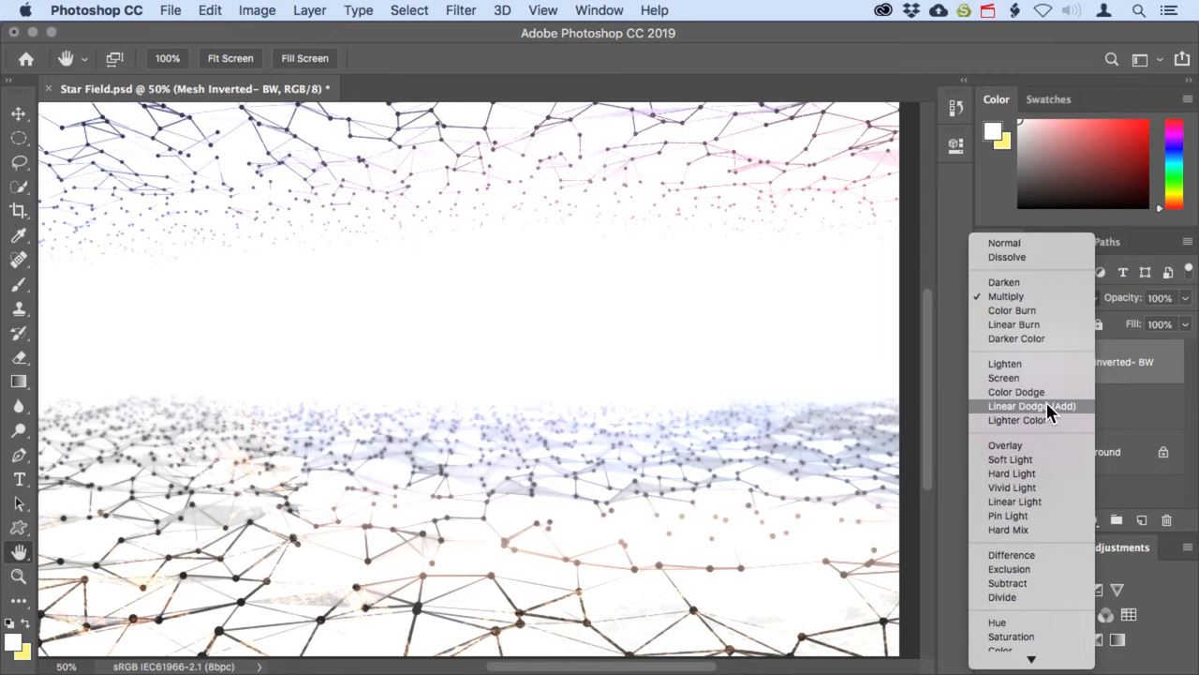
pyautogui.click(1130, 415)
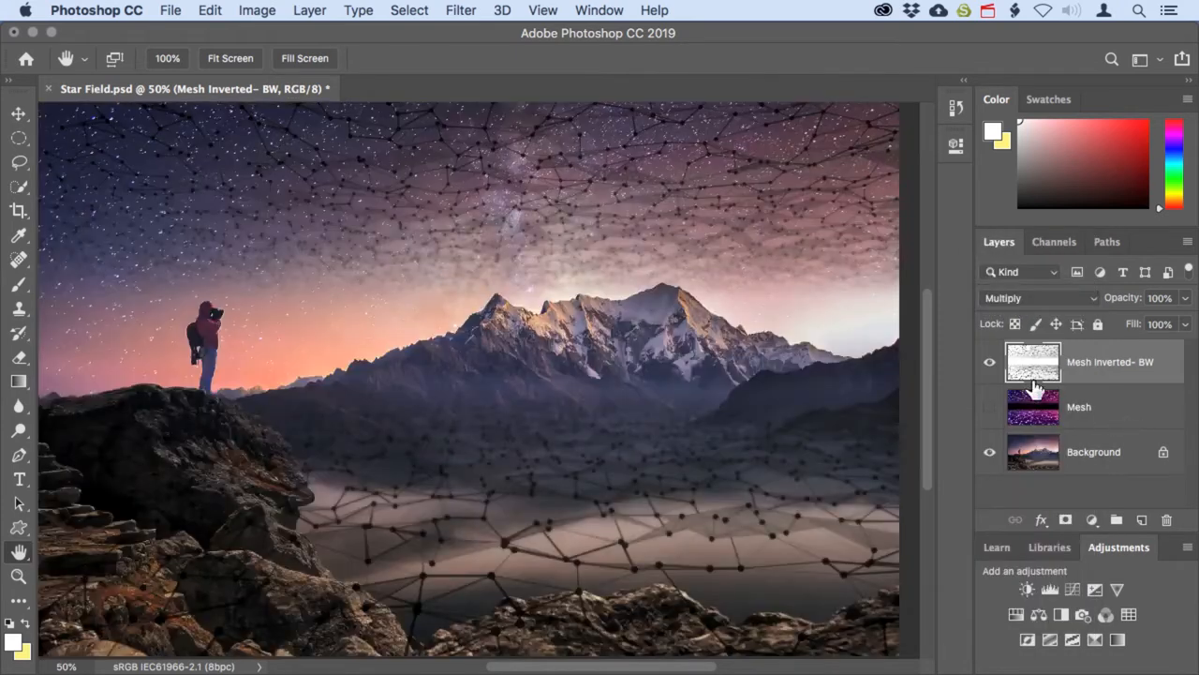
# Show the Mesh layer in place of Mesh Inverted- BW and set its blend mode to Linear Dodge (Add).
pyautogui.click(990, 362)
pyautogui.click(1045, 415)
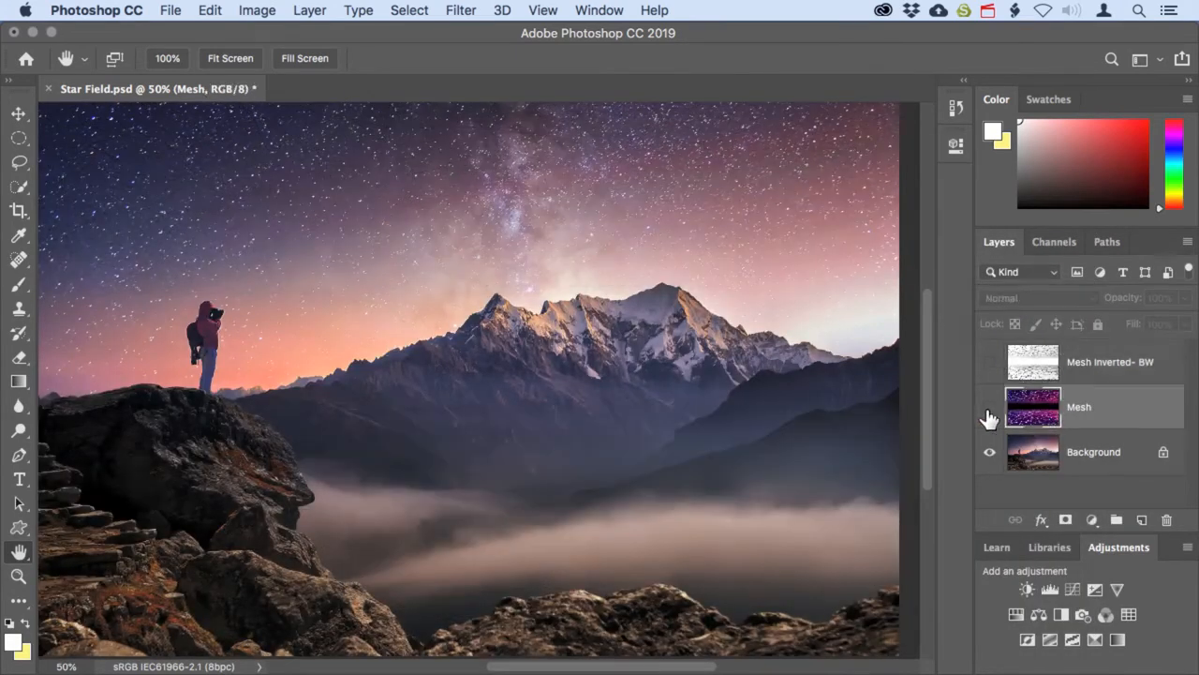
pyautogui.click(990, 407)
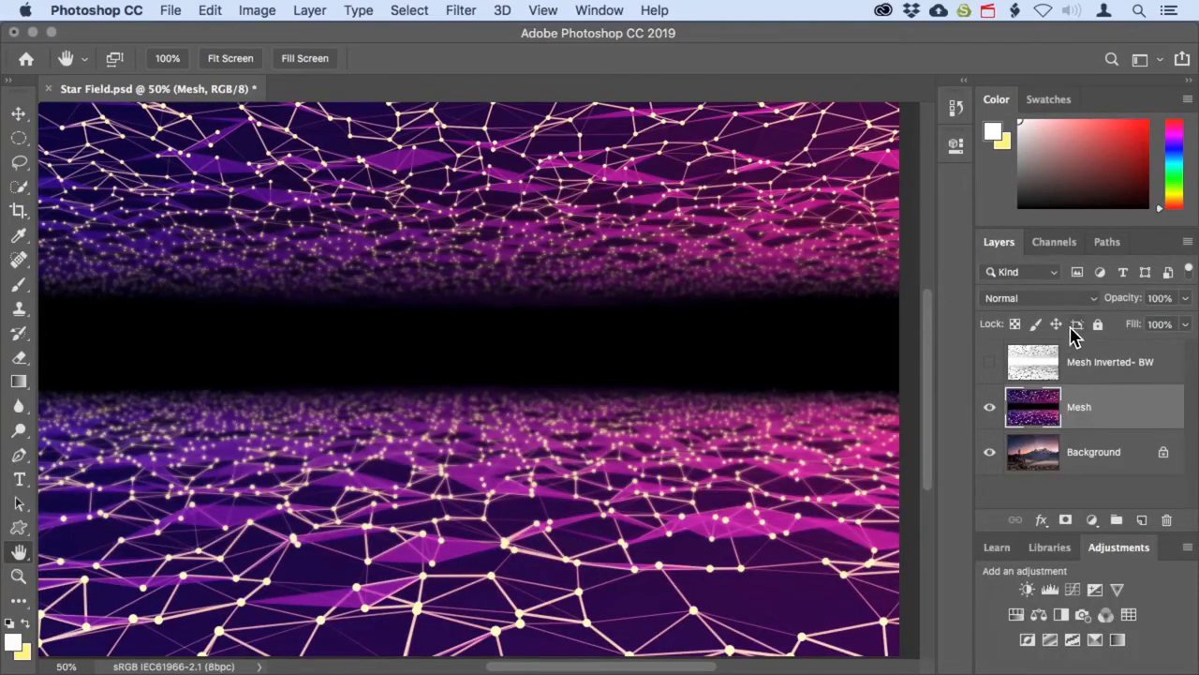
pyautogui.click(1089, 299)
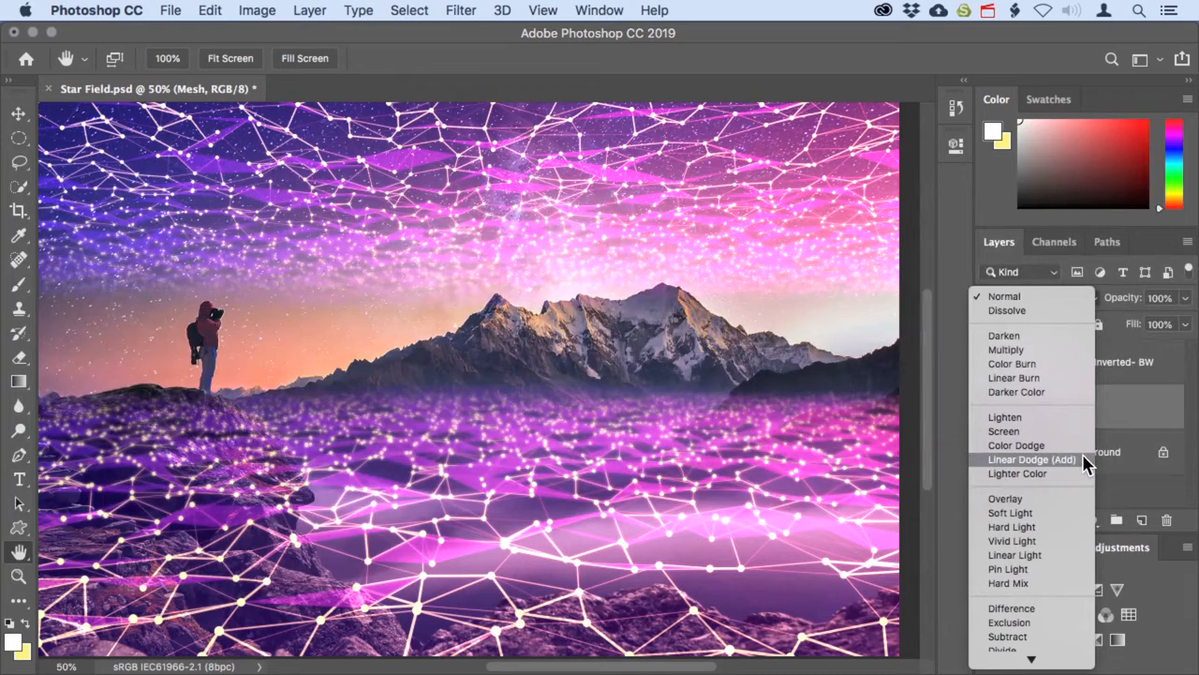
pyautogui.click(1085, 460)
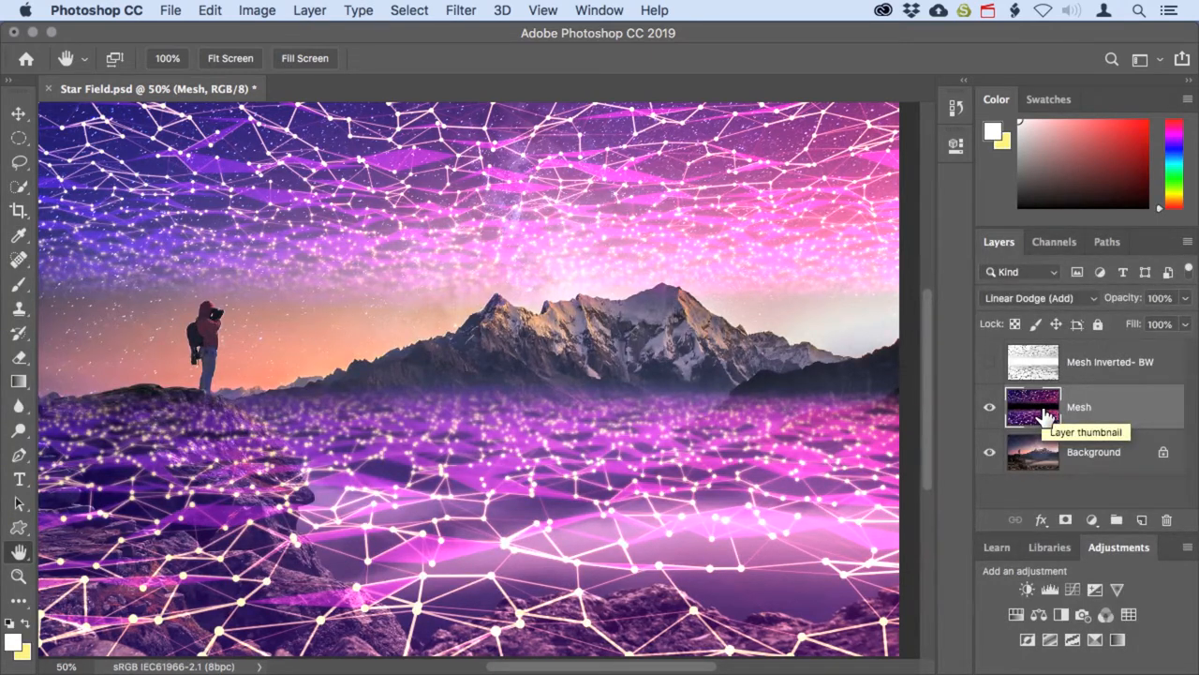
pyautogui.click(1086, 300)
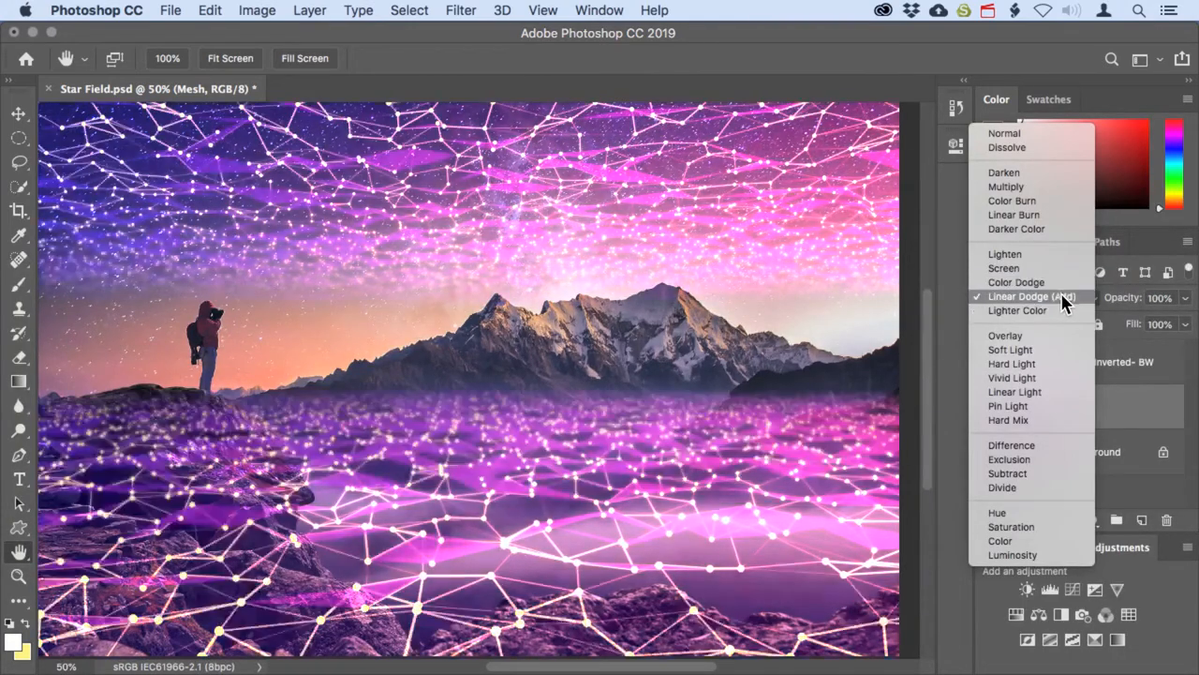
pyautogui.click(1066, 298)
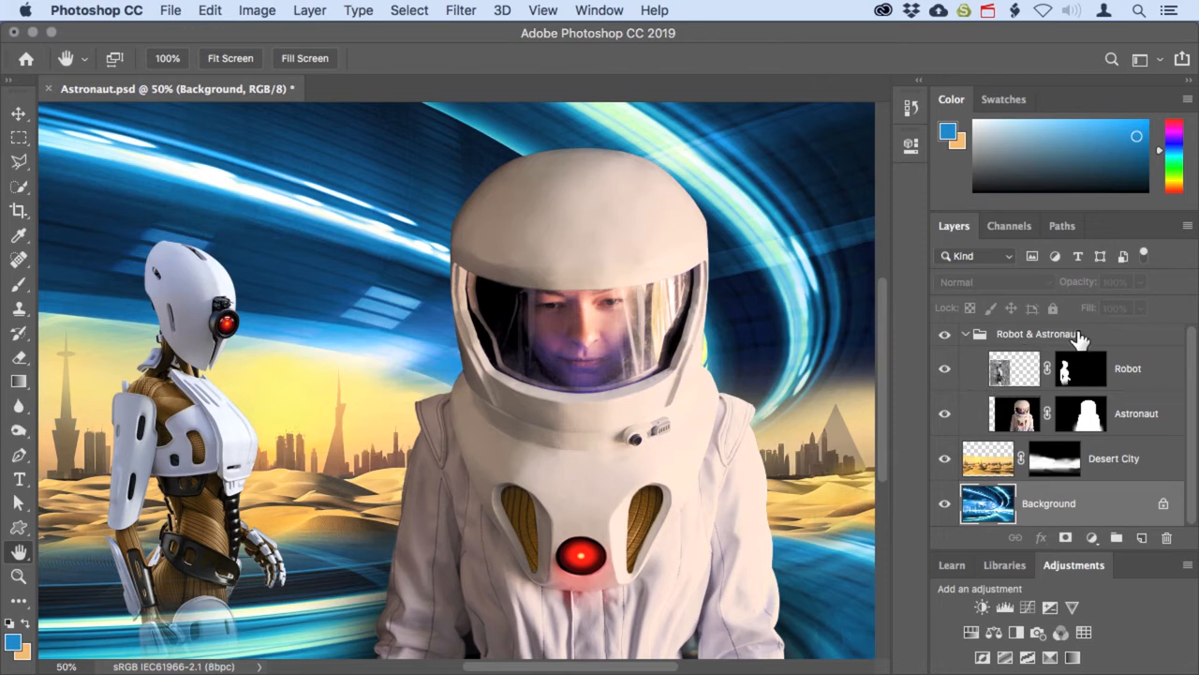
# Hide and collapse the Robot & Astronaut group in Astronaut.psd, and duplicate the Background layer.
pyautogui.click(944, 335)
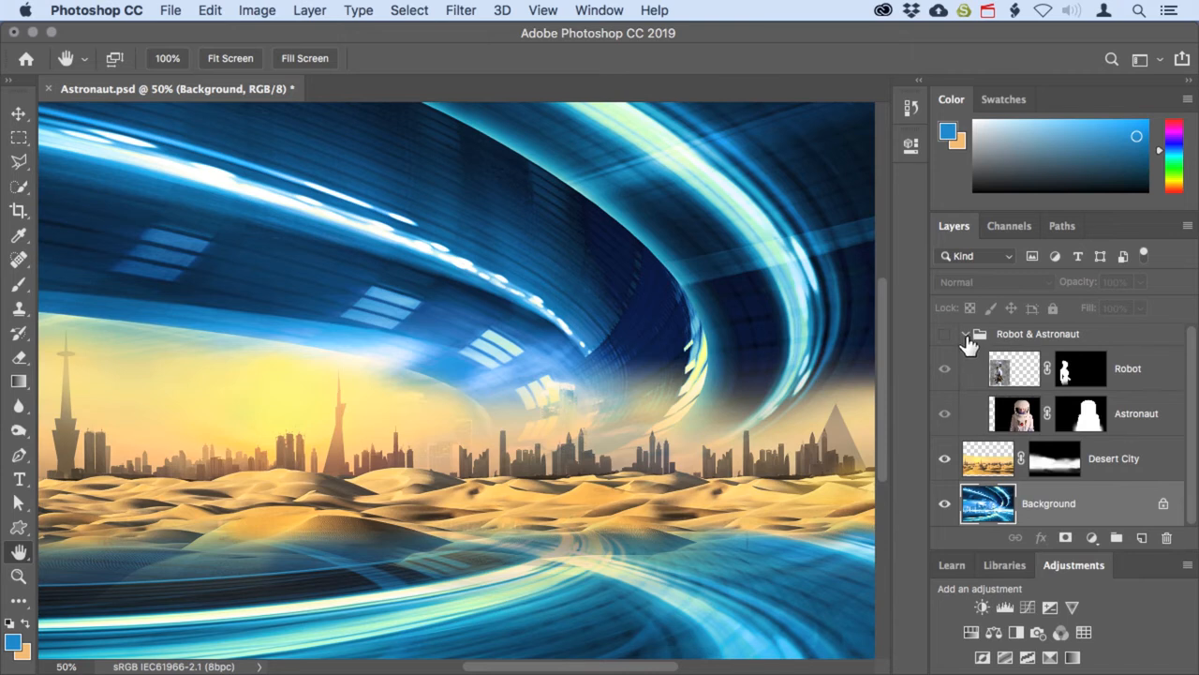
pyautogui.click(965, 335)
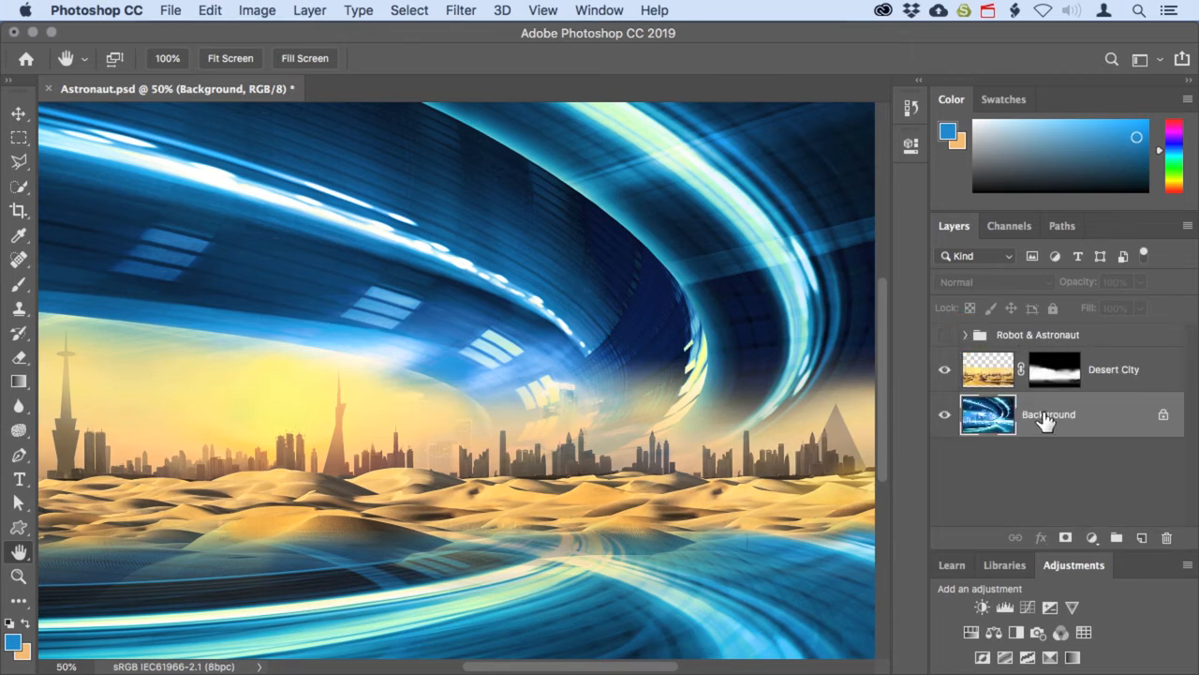
pyautogui.click(309, 11)
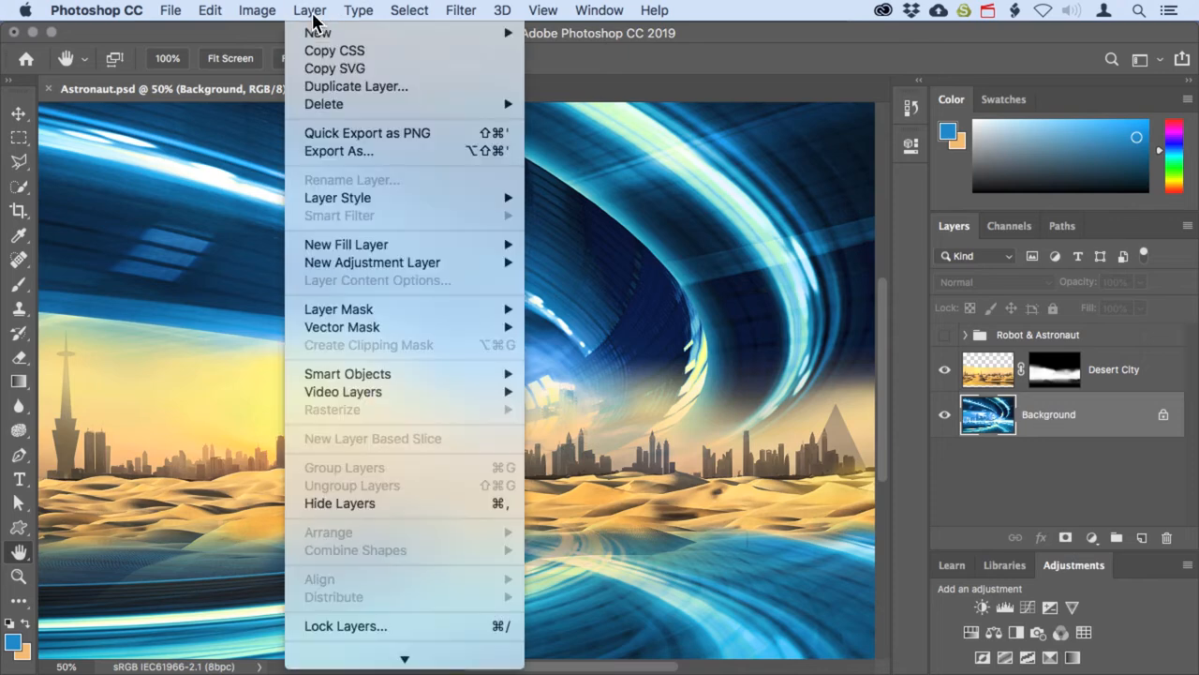
pyautogui.moveTo(466, 35)
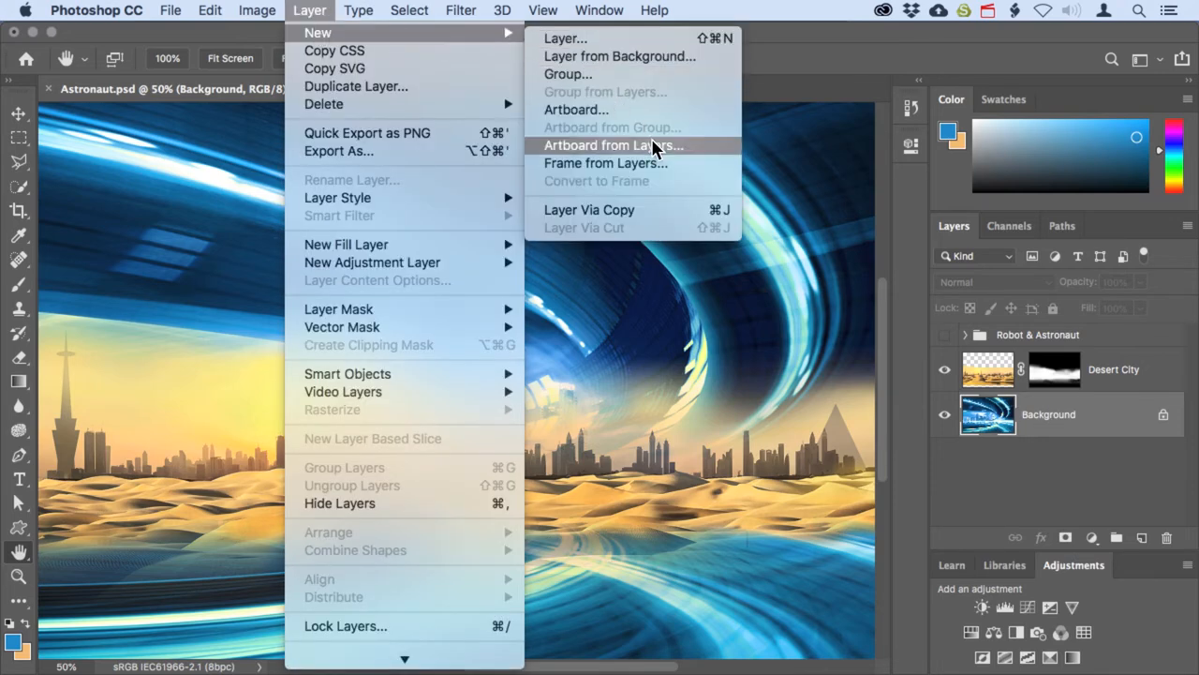
pyautogui.click(673, 208)
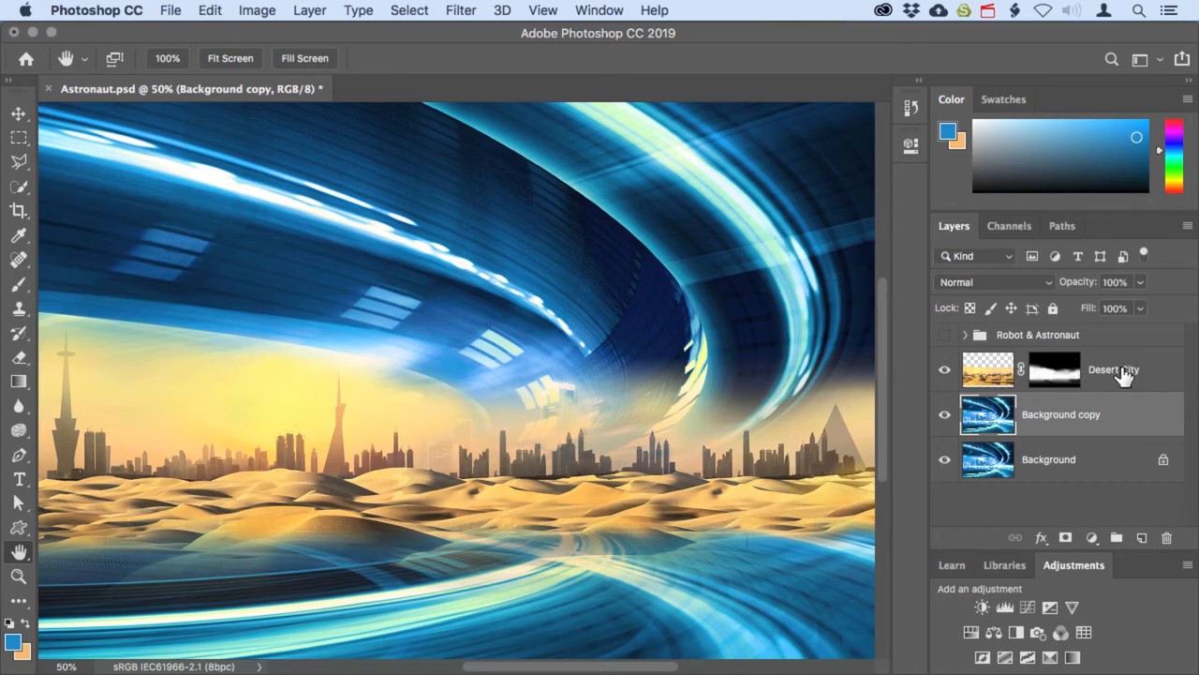
# Place the Desert City layer beneath Background copy and apply the Average blur filter to Background copy.
pyautogui.click(1126, 373)
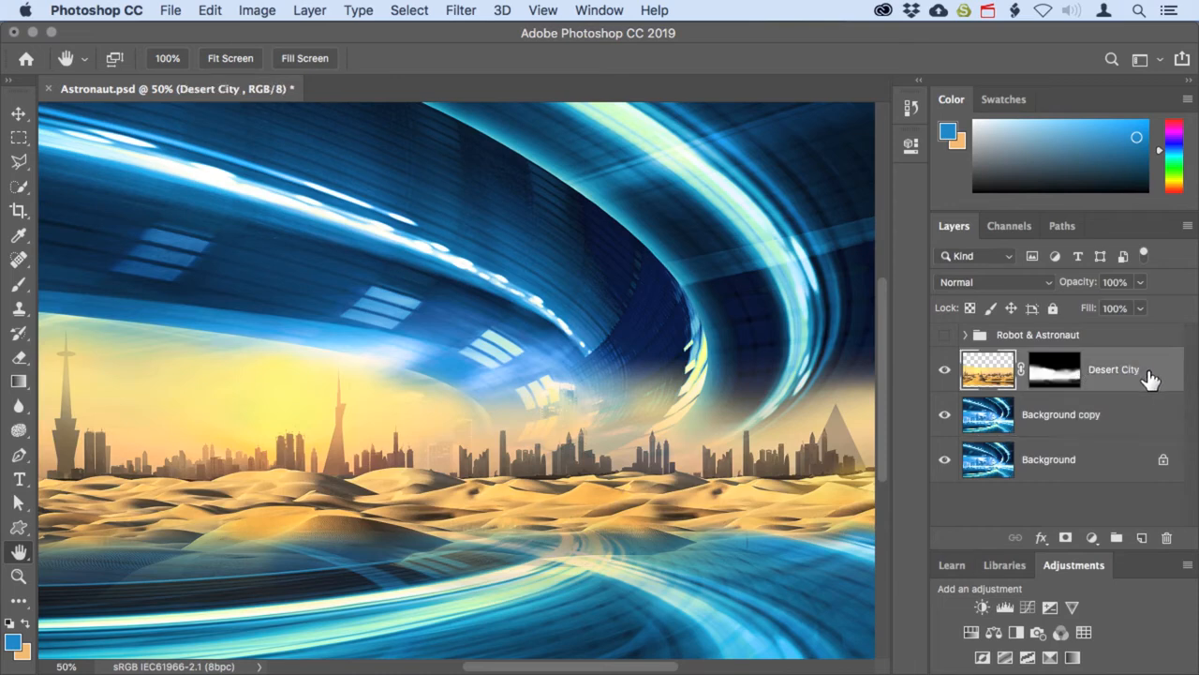
pyautogui.moveTo(1151, 377); pyautogui.dragTo(1150, 438)
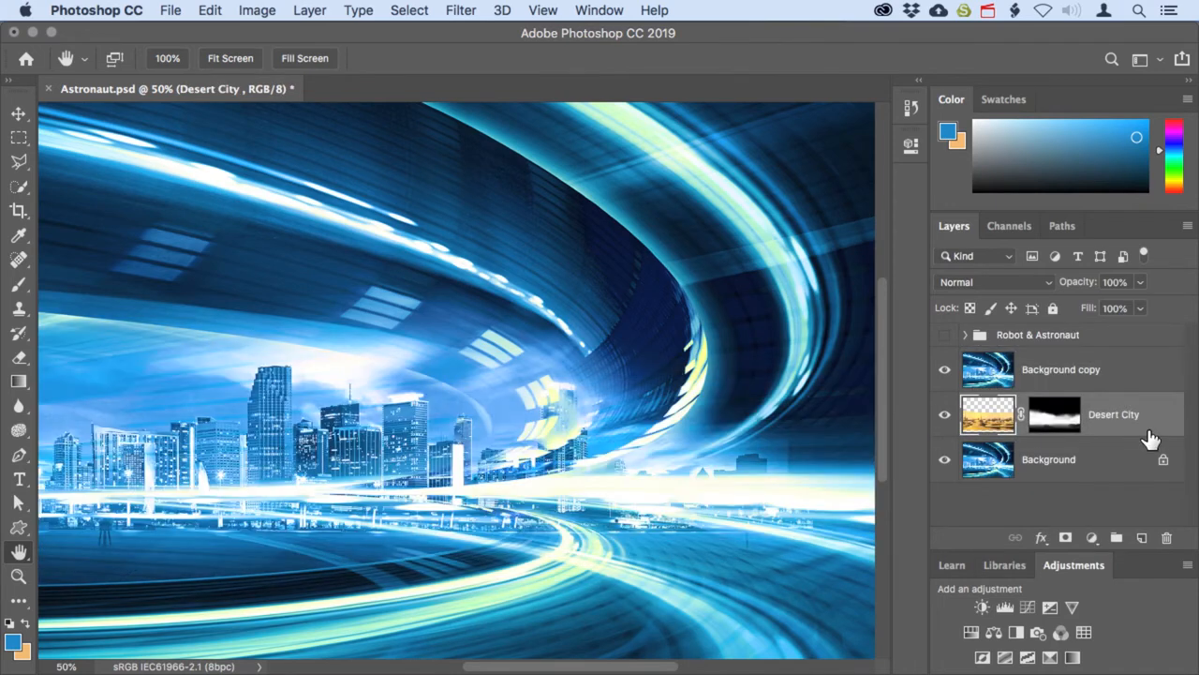
pyautogui.click(1120, 377)
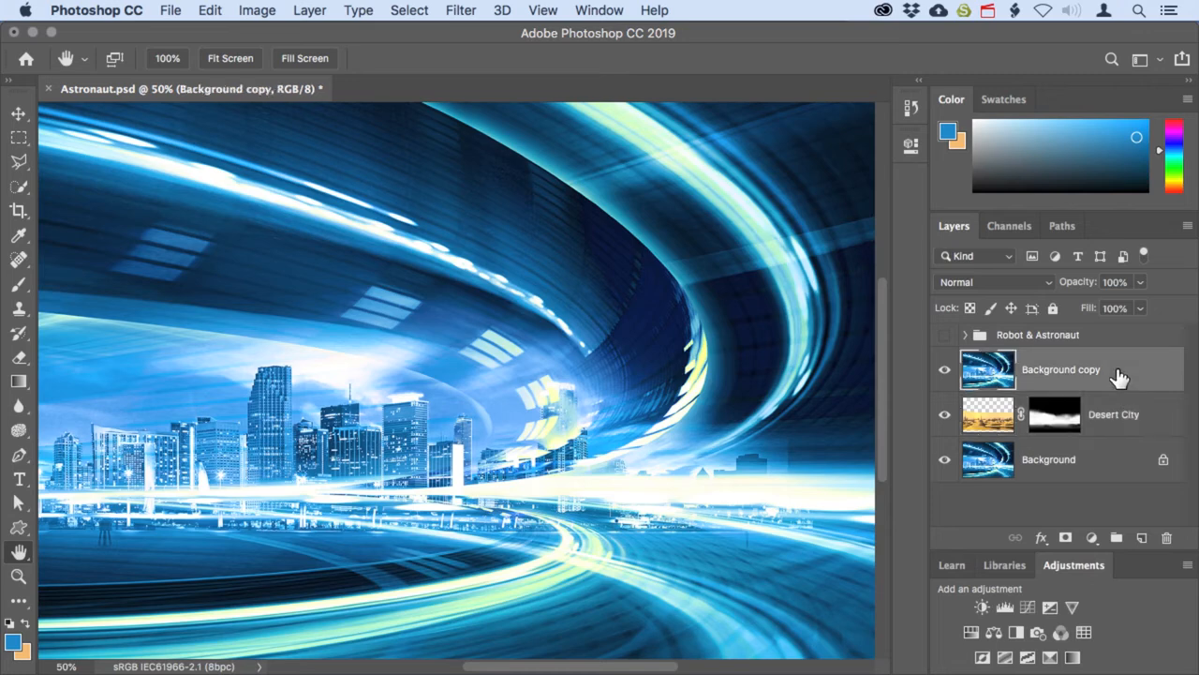
pyautogui.click(469, 13)
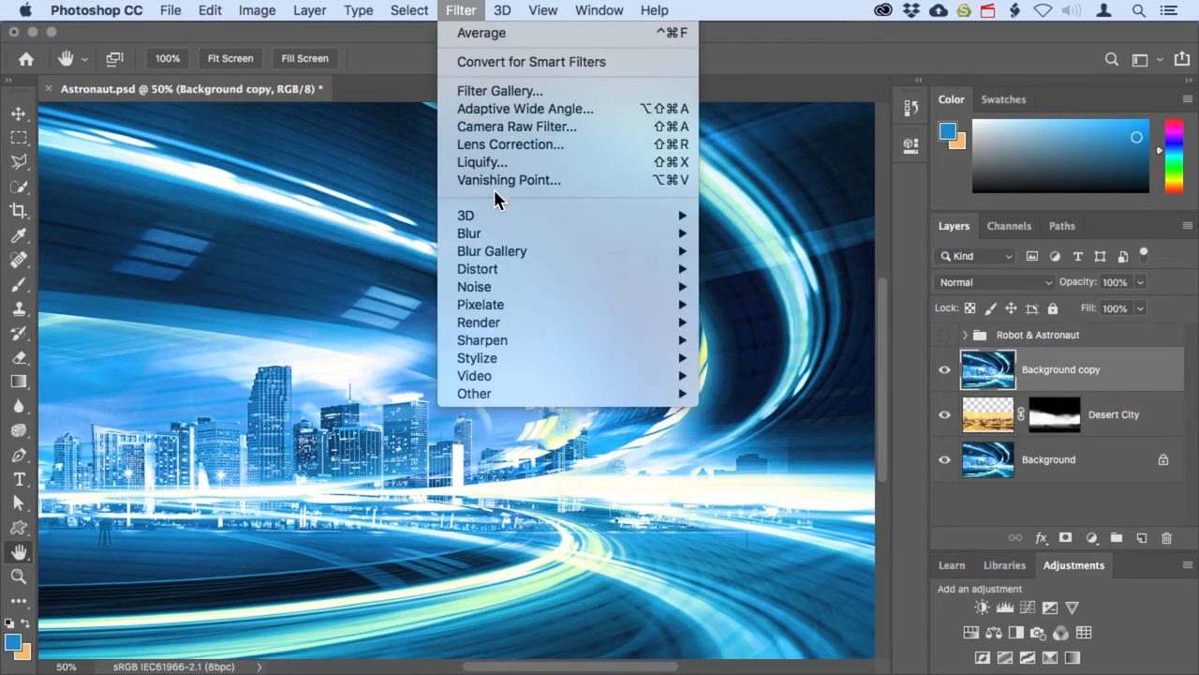
pyautogui.moveTo(634, 233)
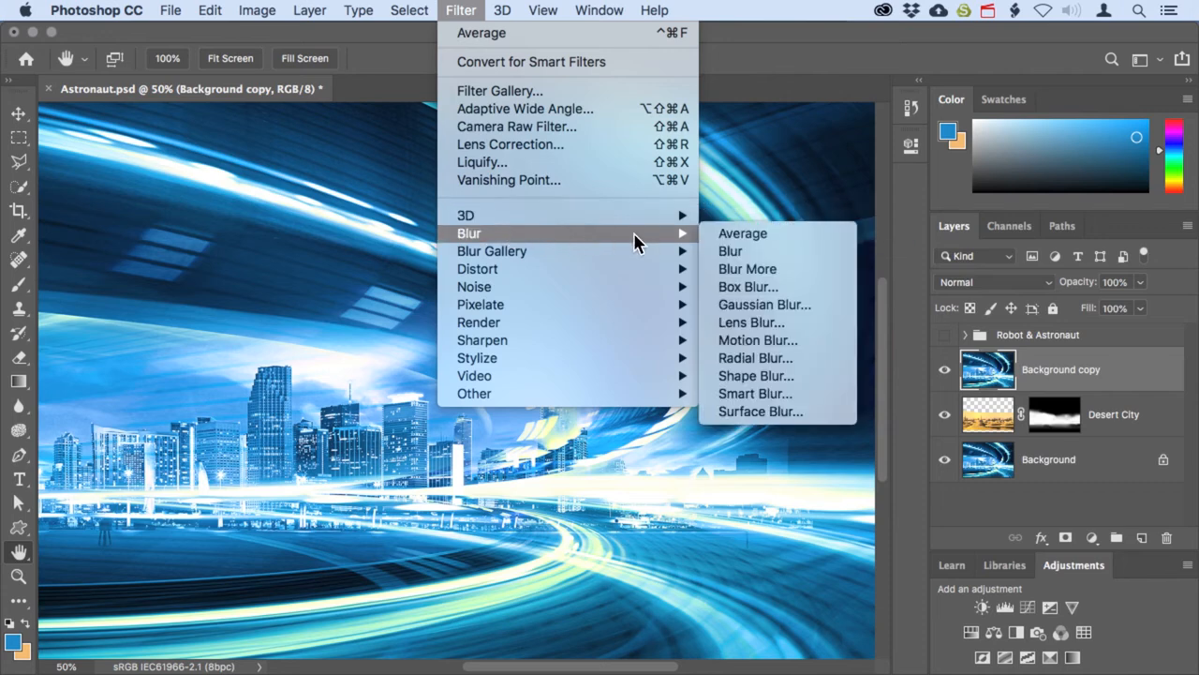
pyautogui.click(804, 235)
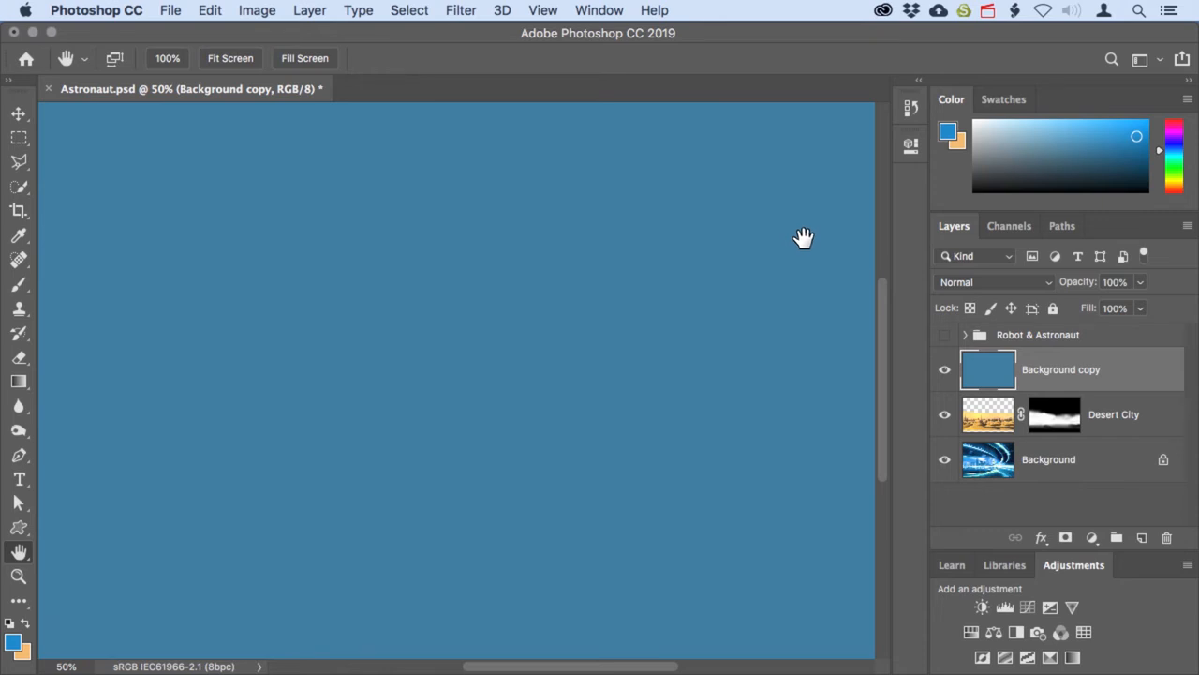
# Set Background copy to the Color blend mode at 54% opacity, and hide it to compare the image without it.
pyautogui.click(1048, 283)
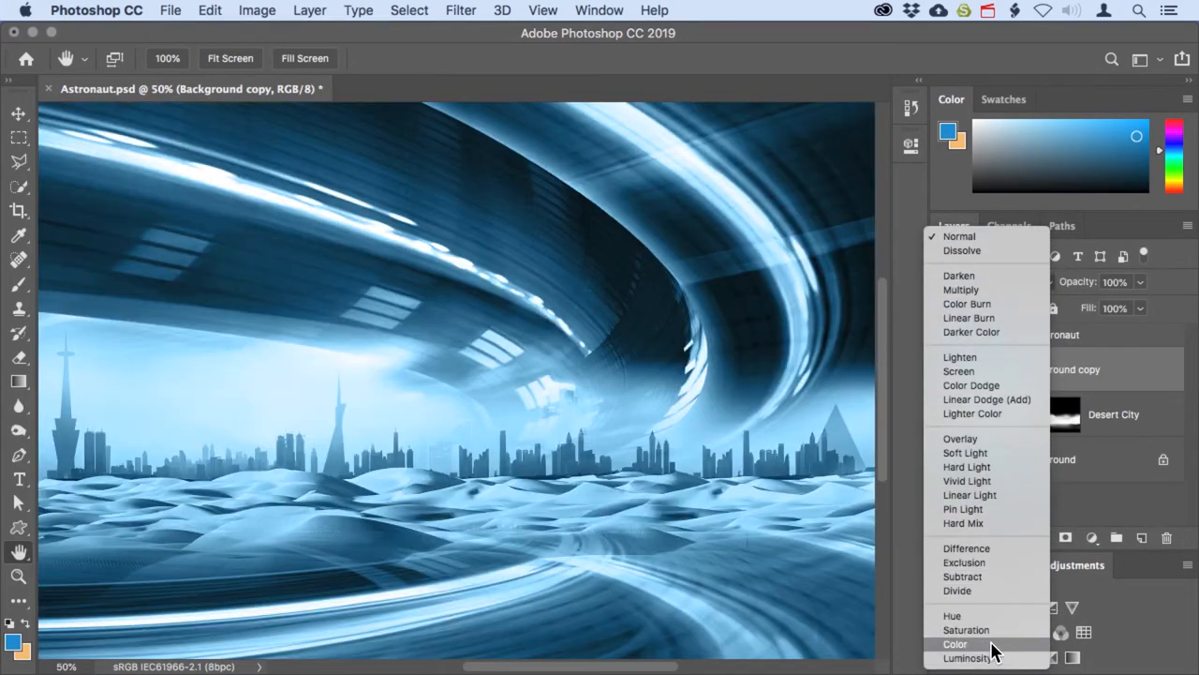
pyautogui.click(994, 647)
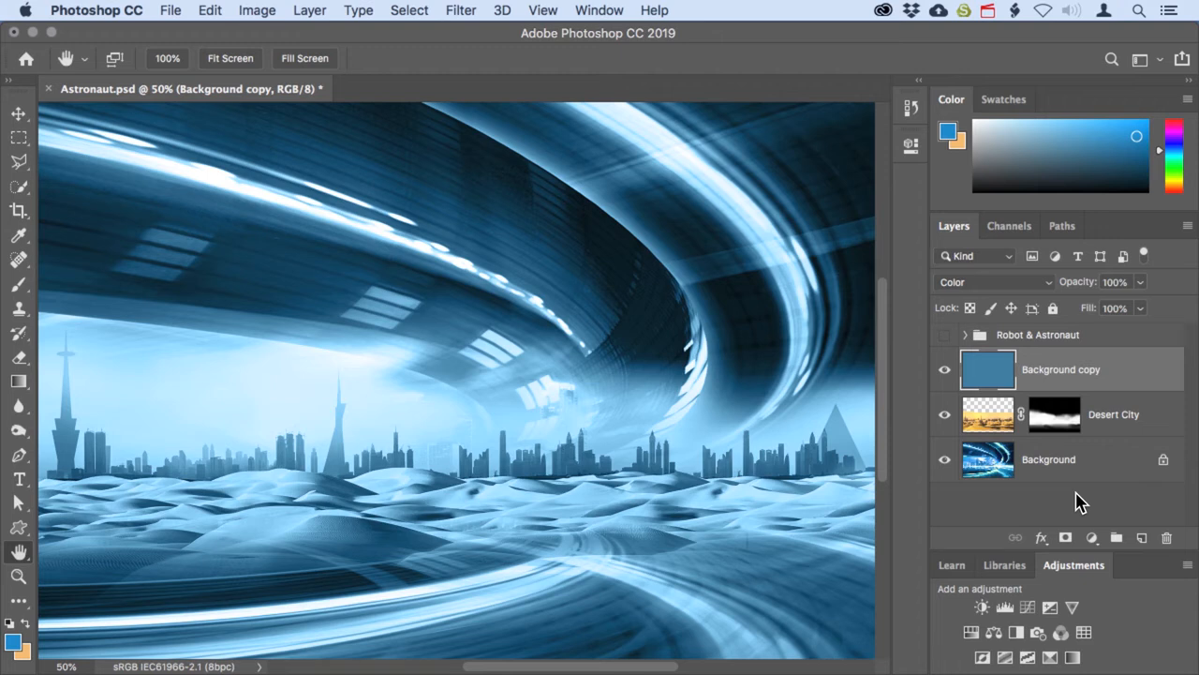
pyautogui.click(1141, 282)
pyautogui.moveTo(1106, 311); pyautogui.dragTo(1103, 313)
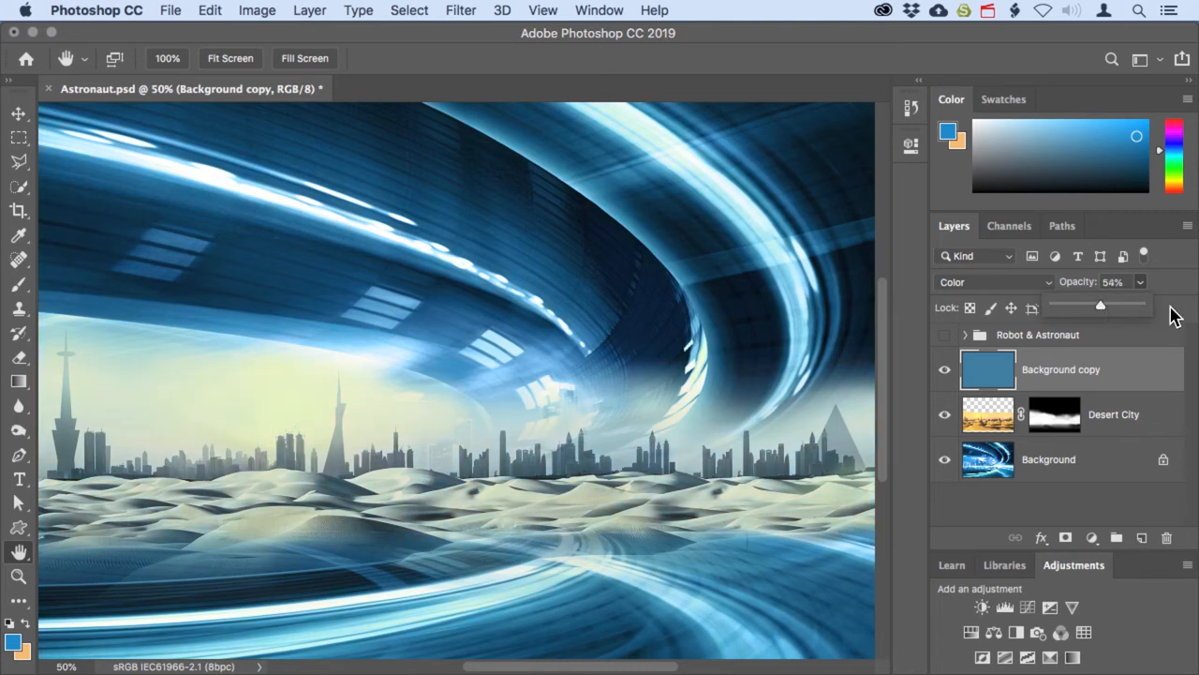
pyautogui.click(1171, 313)
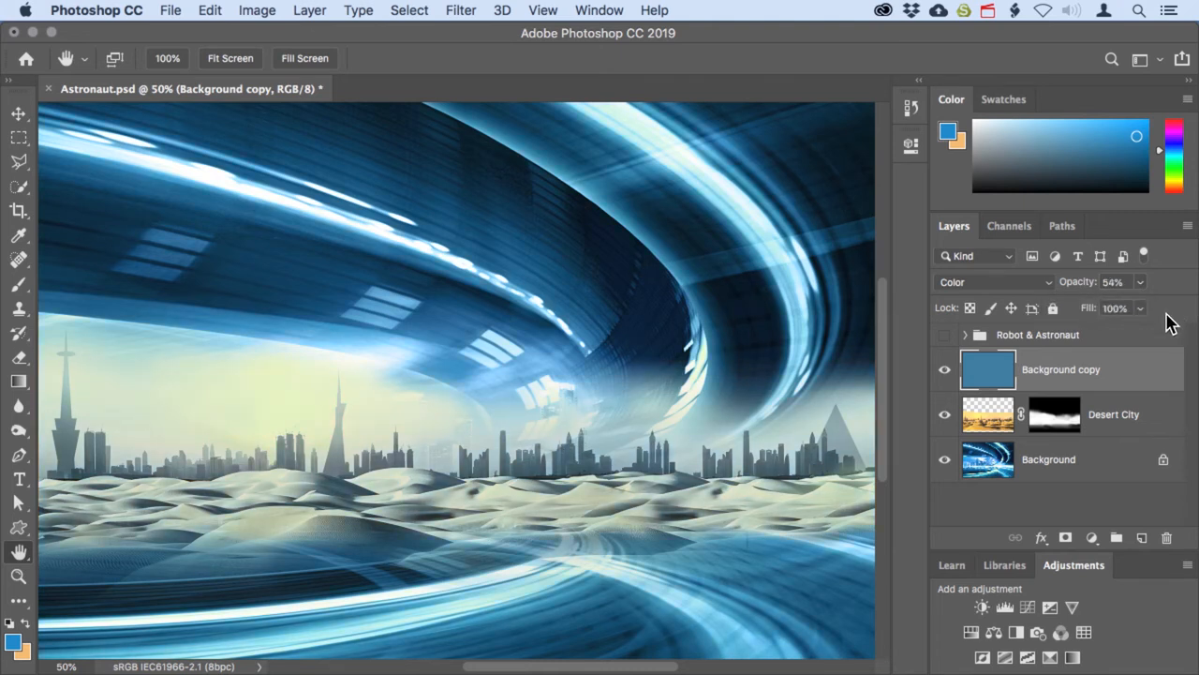
pyautogui.click(945, 371)
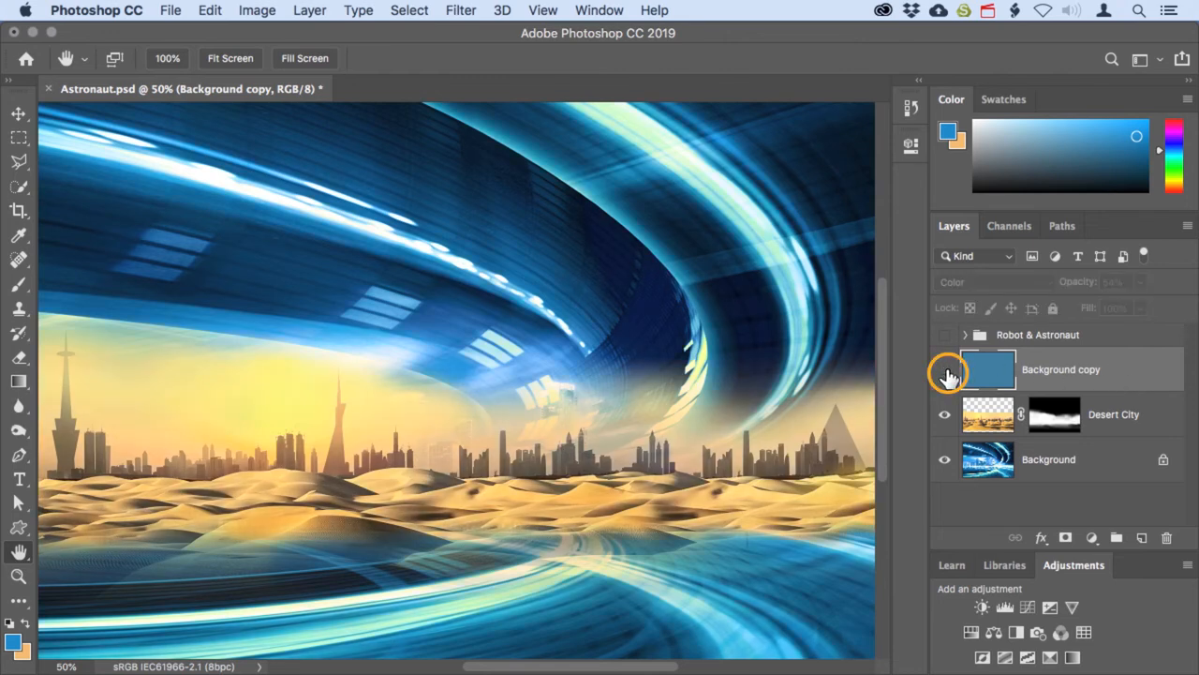
# Show the Background copy layer again and clip it to the Desert City layer beneath.
pyautogui.click(945, 371)
pyautogui.click(946, 371)
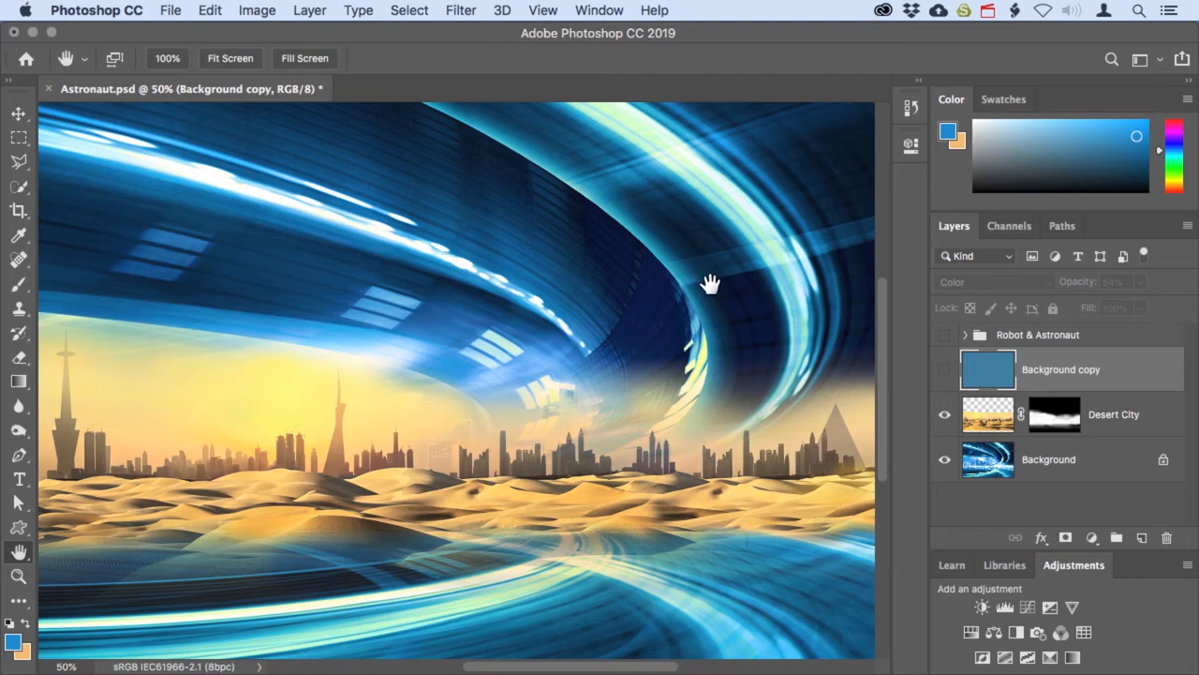
pyautogui.click(944, 370)
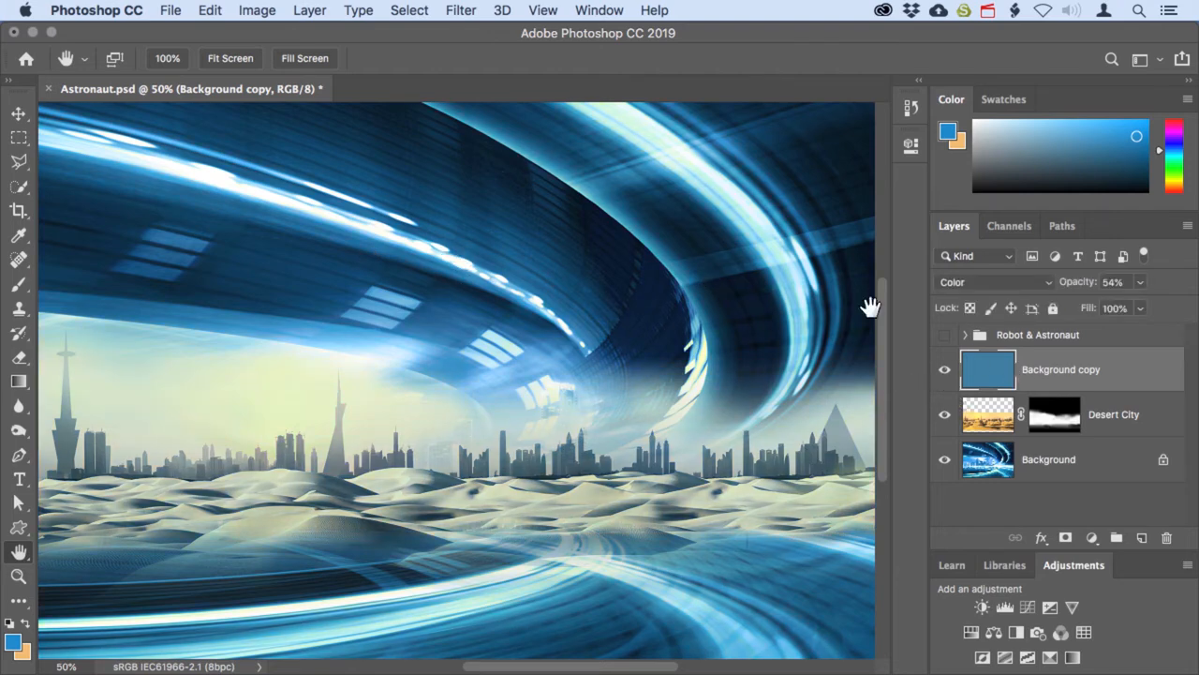
pyautogui.click(311, 11)
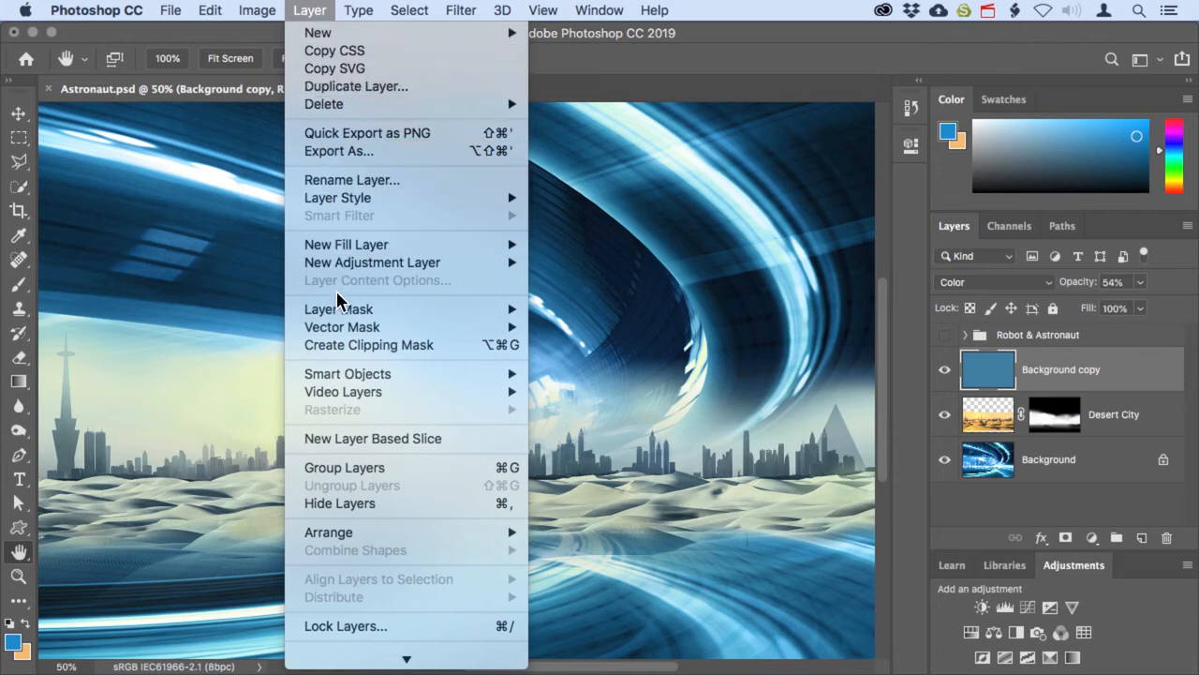
pyautogui.click(454, 345)
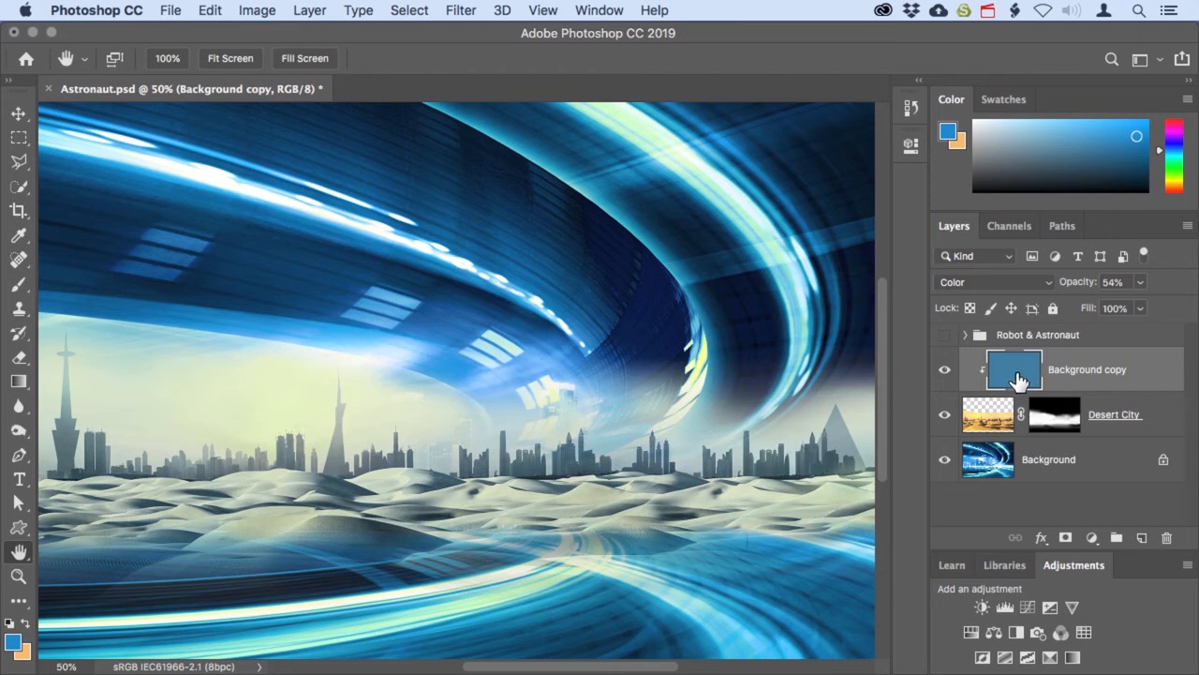
# Show and select the Robot & Astronaut group, and switch to the Eyedropper tool.
pyautogui.click(945, 335)
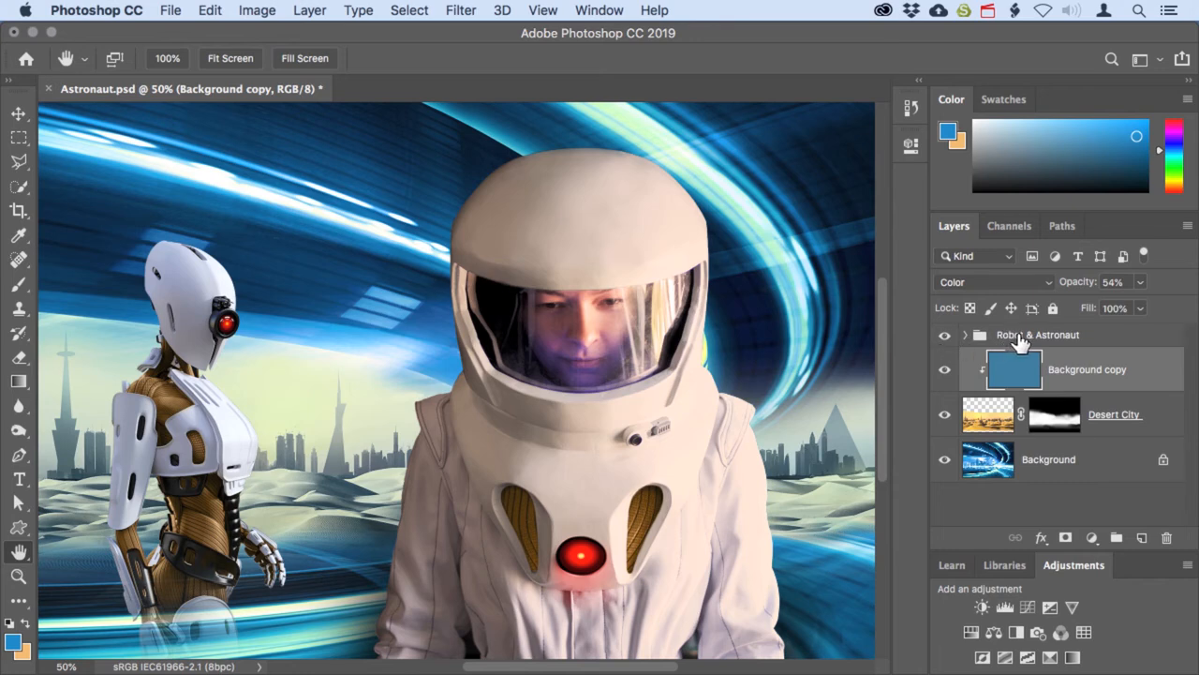
pyautogui.click(1024, 340)
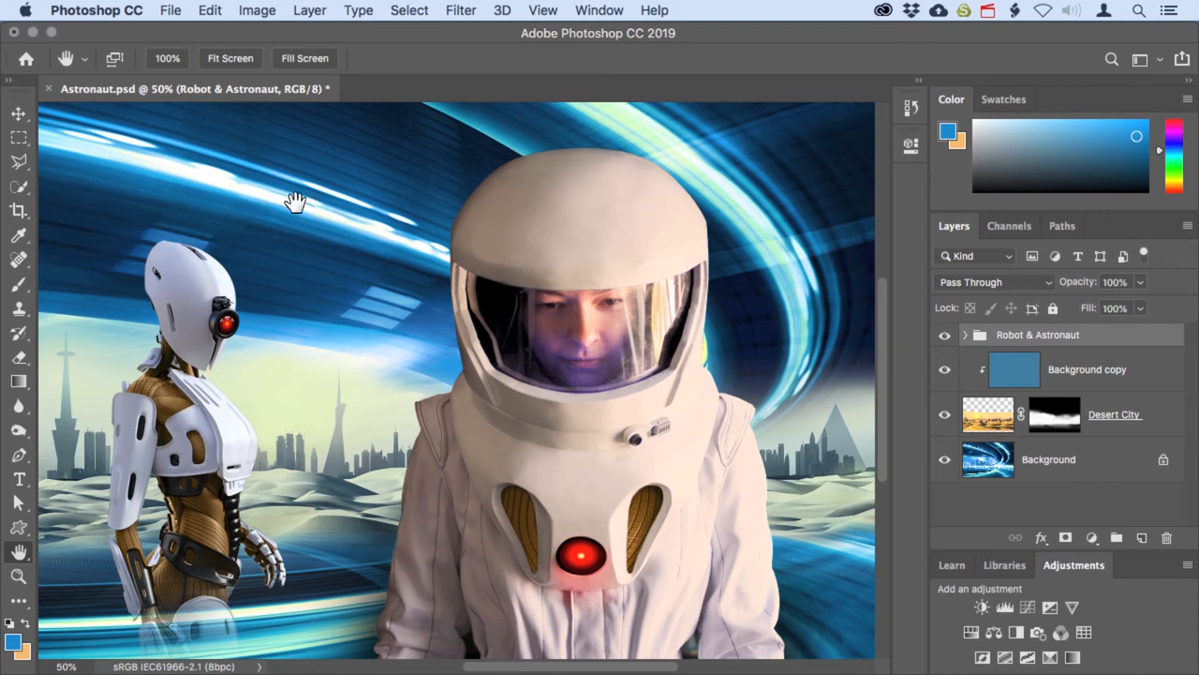
pyautogui.click(21, 240)
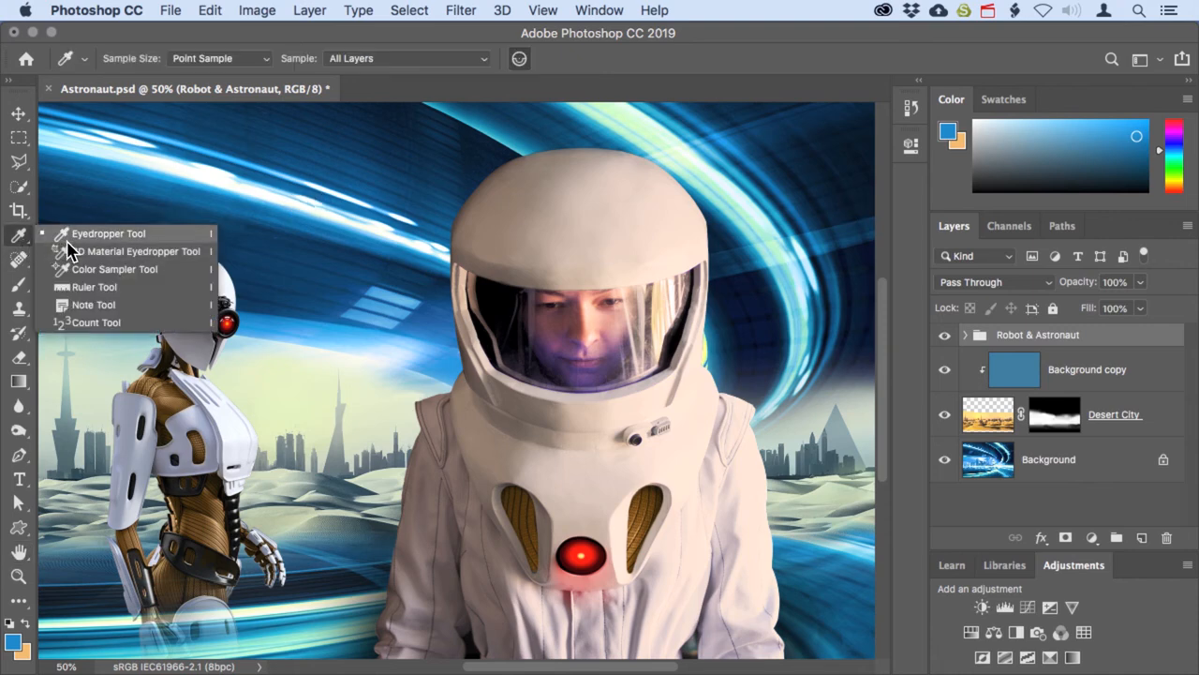
pyautogui.click(68, 236)
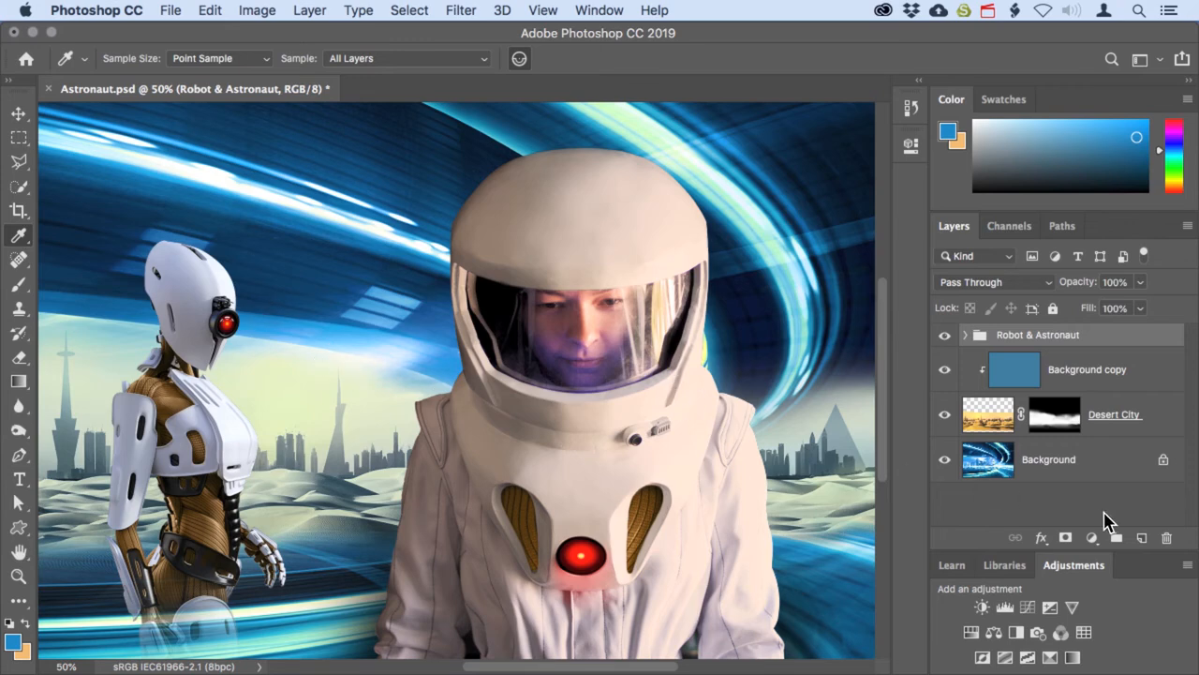
# Add a #0d81c0 solid colour fill layer clipped to the Robot & Astronaut group, and set its blend mode to Hue.
pyautogui.click(1092, 538)
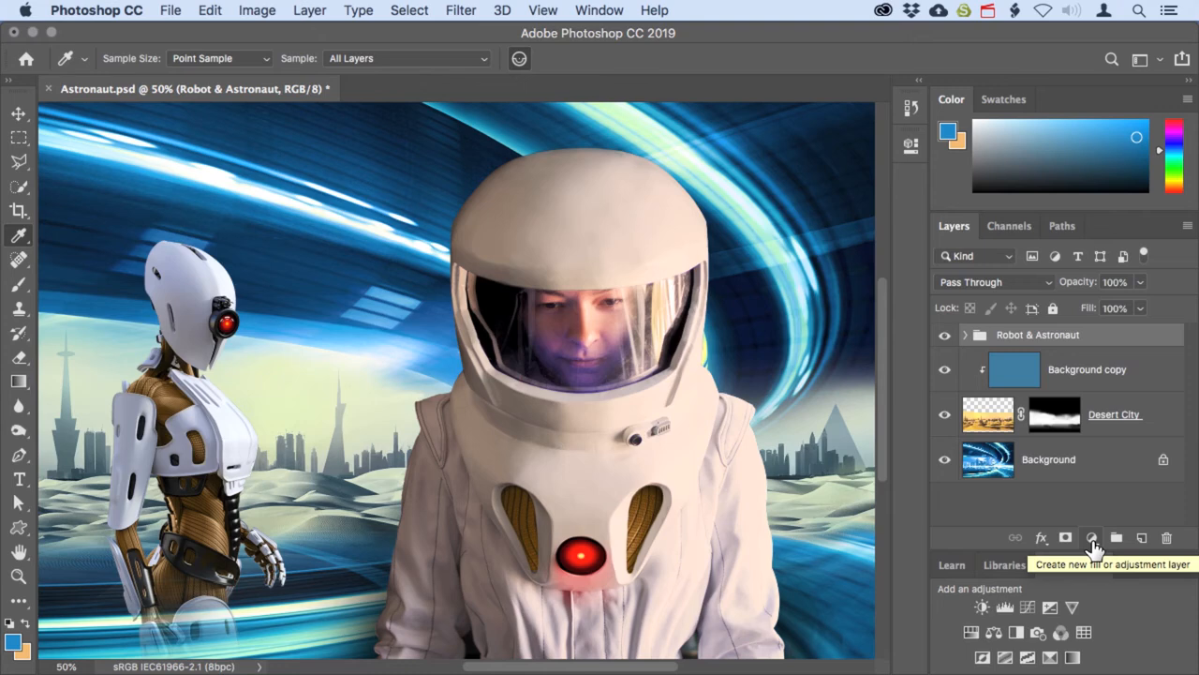
pyautogui.click(1092, 540)
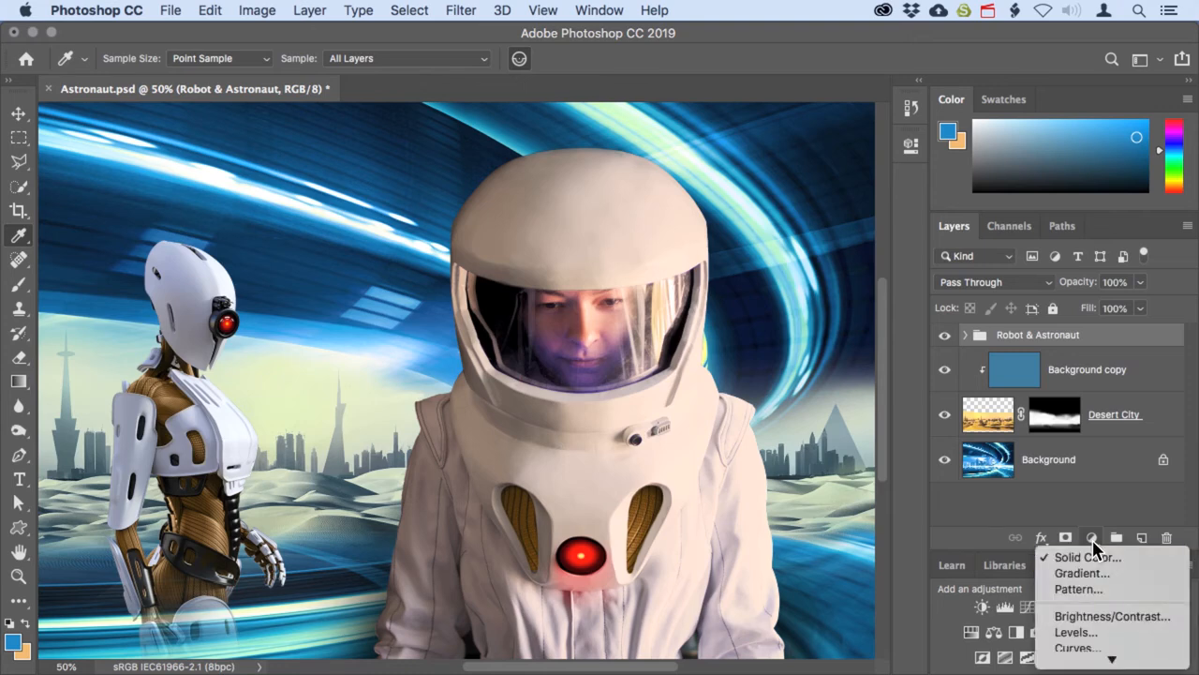
pyautogui.click(1104, 557)
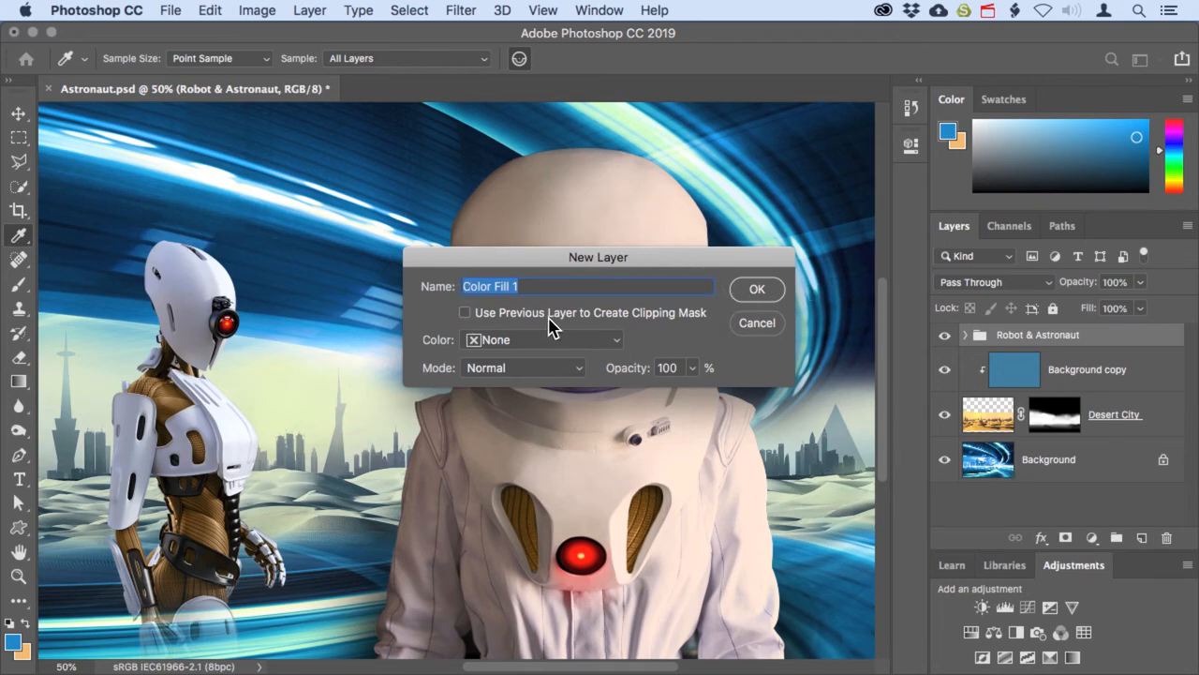
pyautogui.click(463, 313)
pyautogui.click(756, 290)
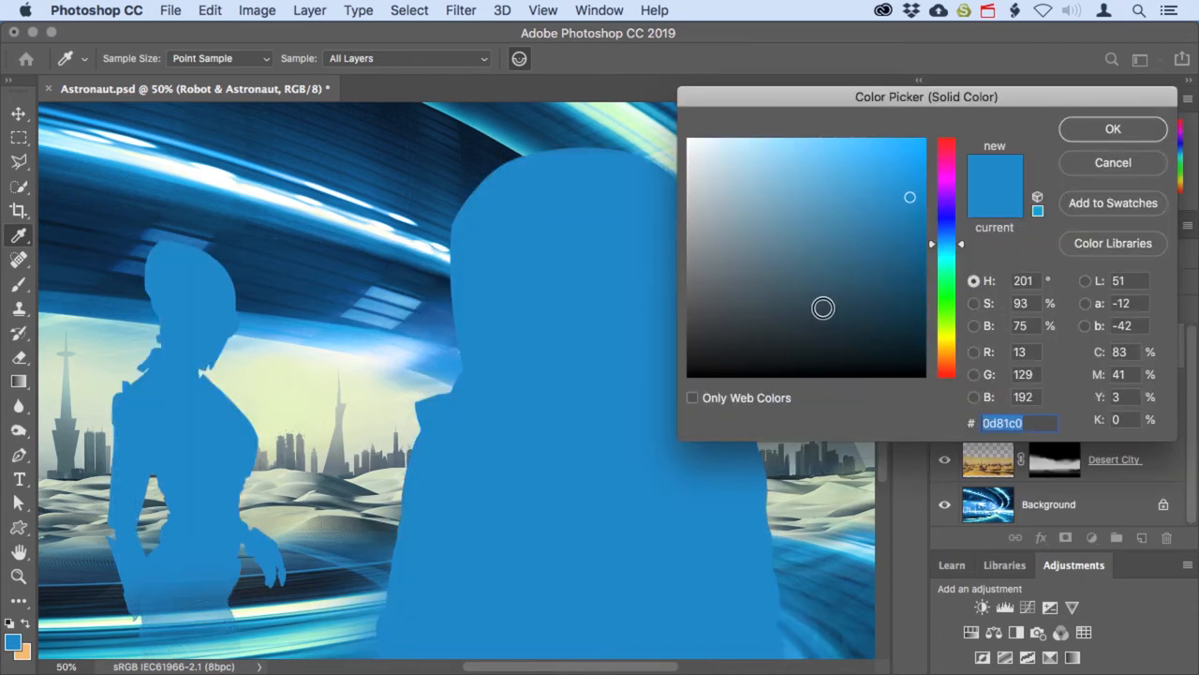
pyautogui.click(1110, 133)
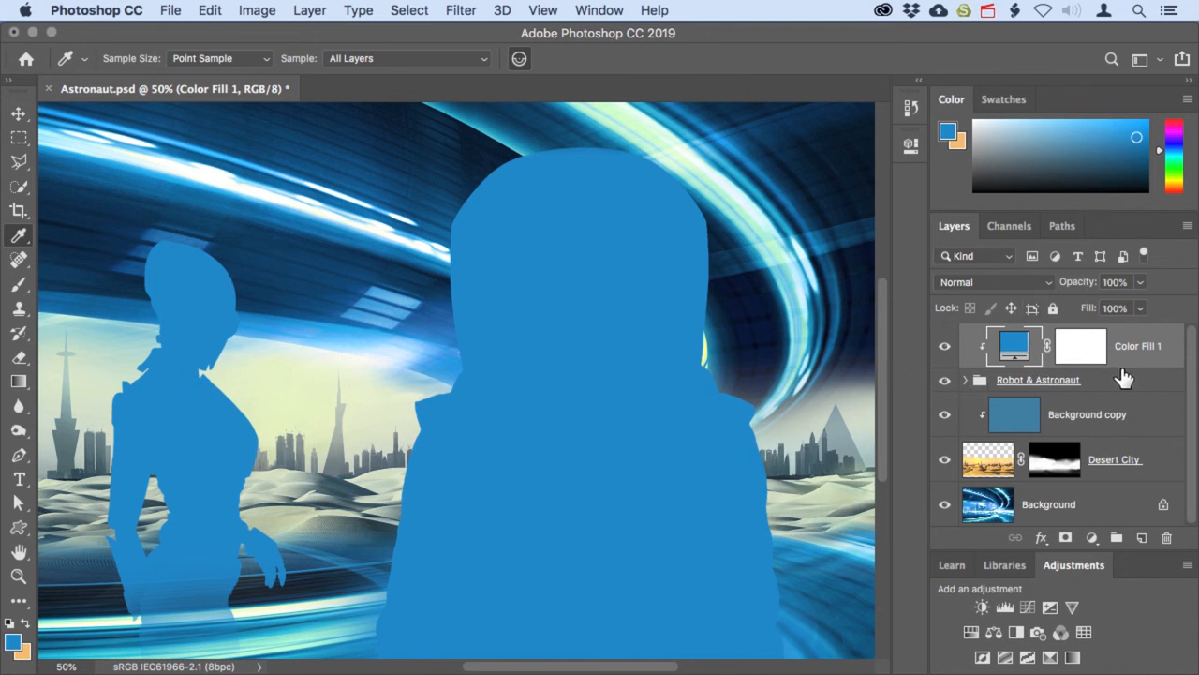
pyautogui.click(1040, 285)
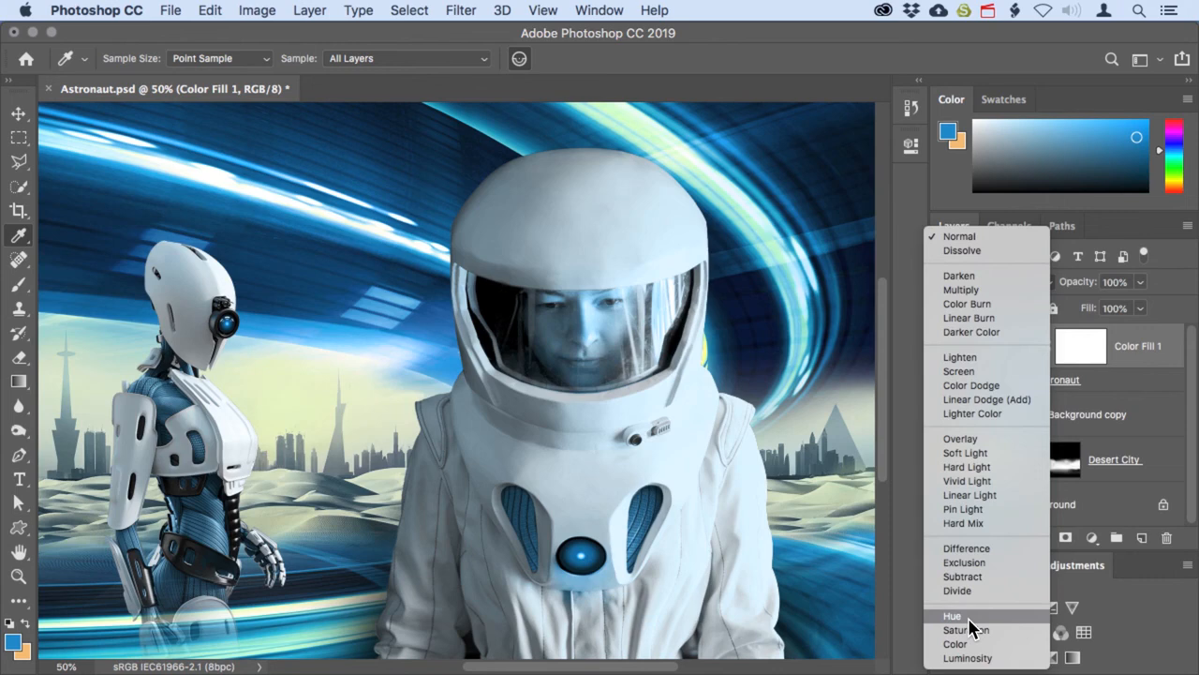
pyautogui.click(968, 618)
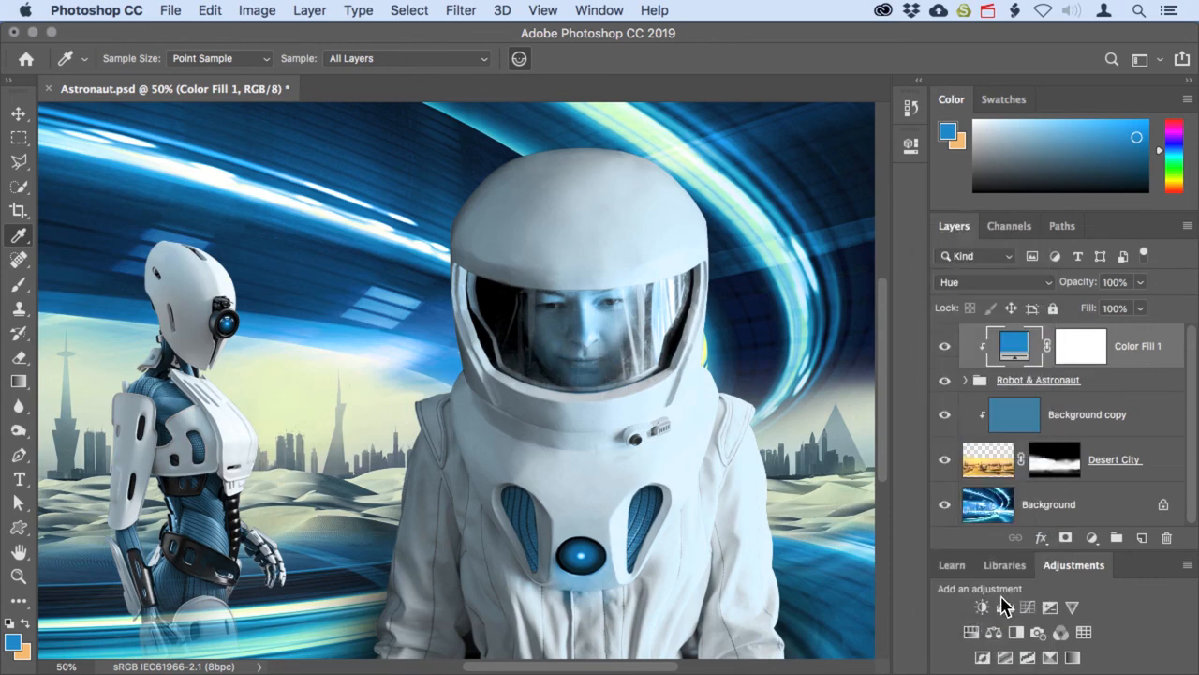
# Paint black with the Brush on the fill layer's mask over the astronaut's chest light and the robot's eye.
pyautogui.click(1090, 356)
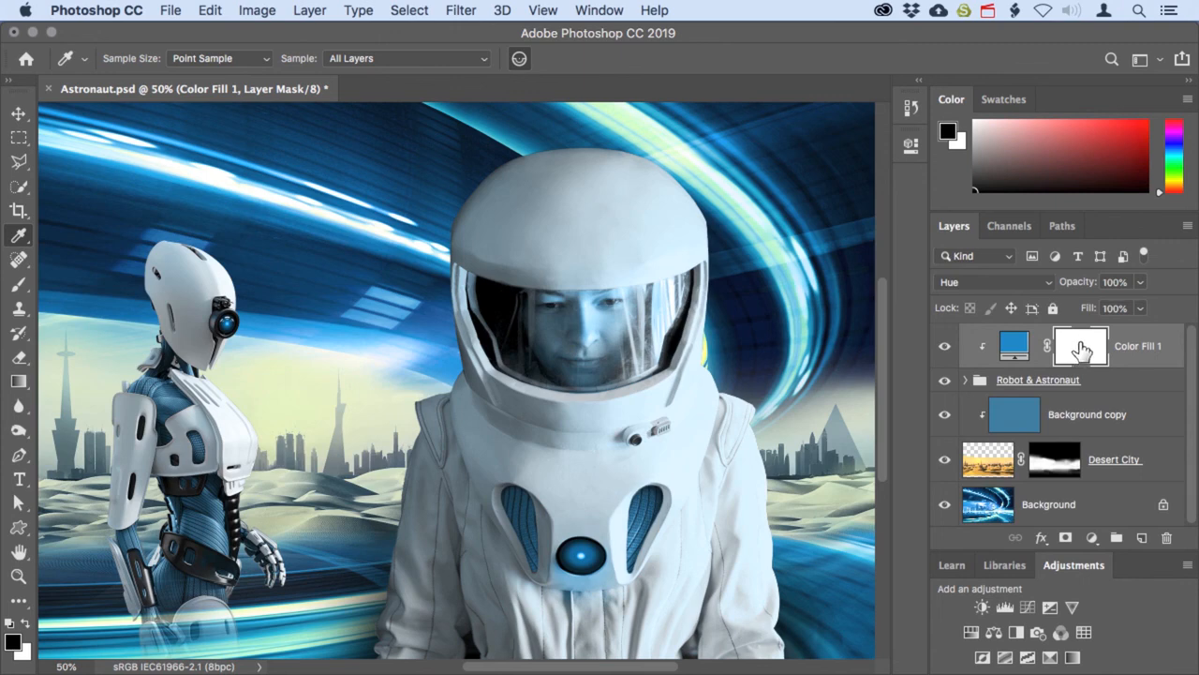
pyautogui.click(19, 283)
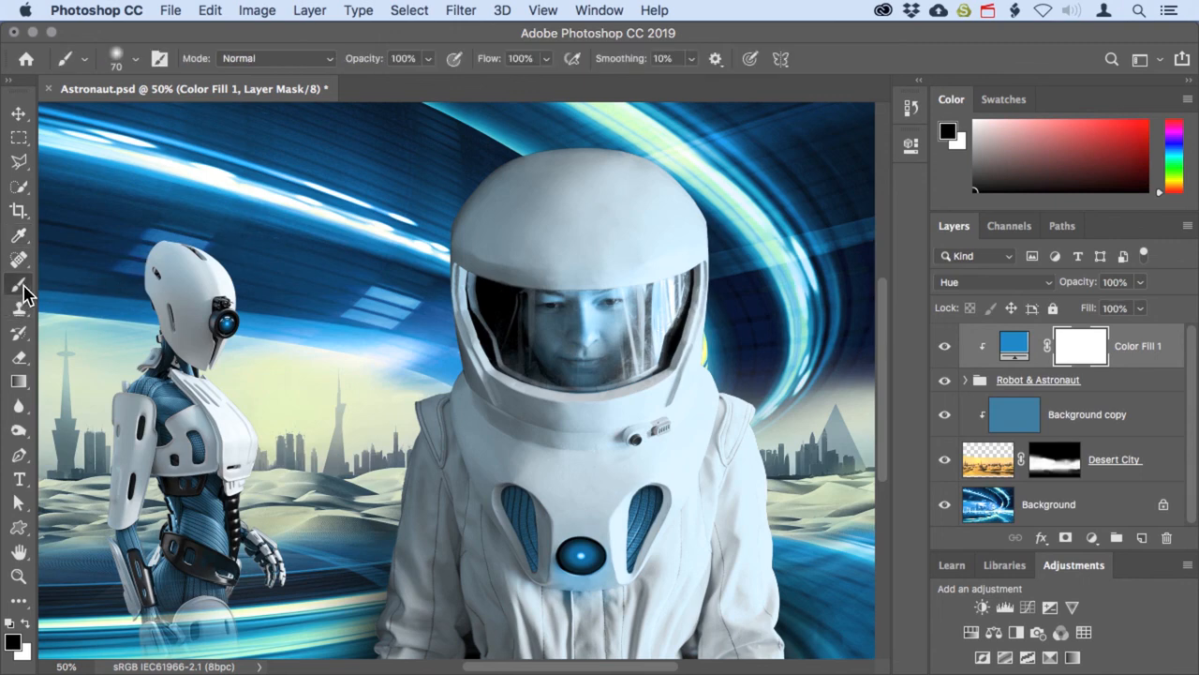
pyautogui.click(85, 282)
pyautogui.click(18, 645)
pyautogui.moveTo(573, 553)
pyautogui.mouseDown()
pyautogui.moveTo(569, 566)
pyautogui.moveTo(592, 553)
pyautogui.moveTo(588, 574)
pyautogui.moveTo(601, 579)
pyautogui.moveTo(588, 552)
pyautogui.moveTo(565, 576)
pyautogui.moveTo(583, 586)
pyautogui.moveTo(604, 561)
pyautogui.moveTo(591, 584)
pyautogui.mouseUp()
pyautogui.moveTo(229, 322); pyautogui.dragTo(229, 321)
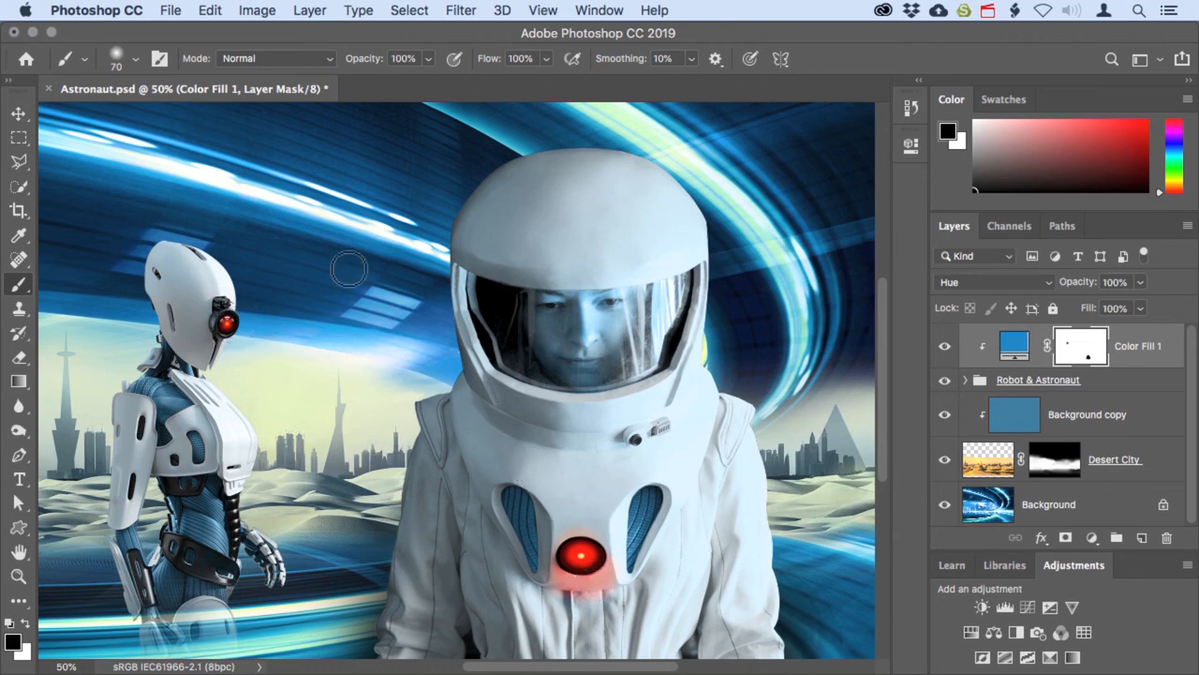
# Lower the brush opacity to 63% and paint on the fill layer's mask over the astronaut's face.
pyautogui.click(428, 58)
pyautogui.moveTo(409, 86); pyautogui.dragTo(398, 87)
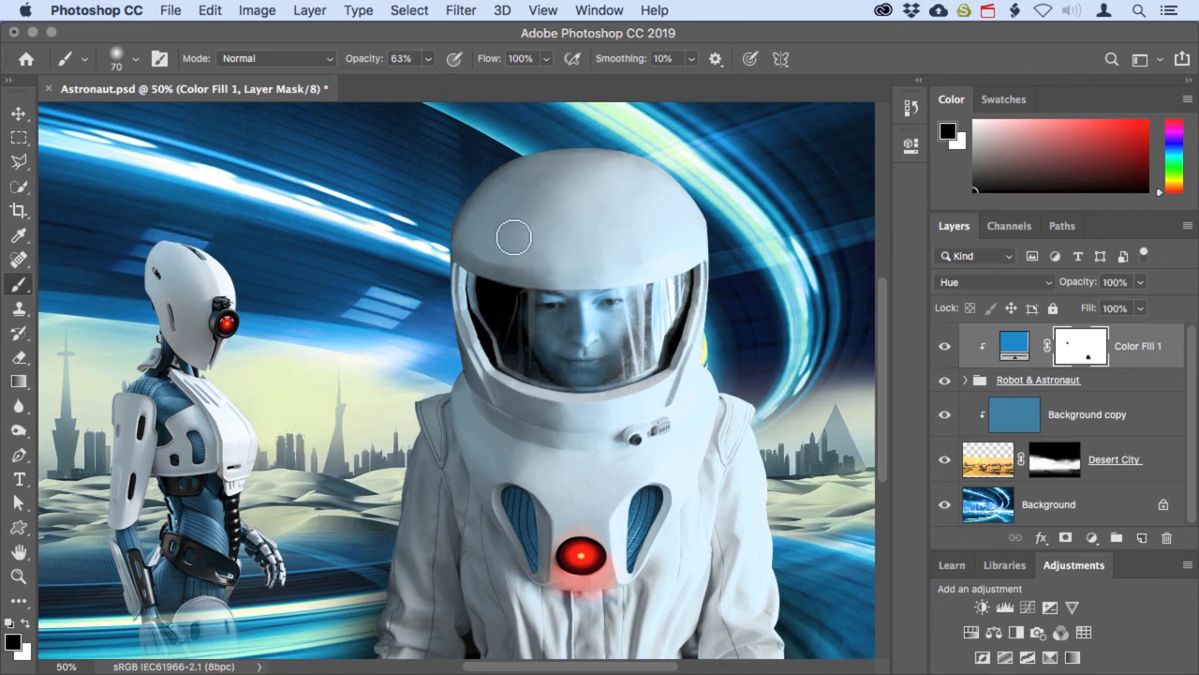
pyautogui.moveTo(536, 300)
pyautogui.mouseDown()
pyautogui.moveTo(602, 296)
pyautogui.moveTo(619, 304)
pyautogui.moveTo(604, 355)
pyautogui.moveTo(567, 329)
pyautogui.moveTo(552, 333)
pyautogui.moveTo(551, 318)
pyautogui.moveTo(563, 369)
pyautogui.moveTo(588, 369)
pyautogui.moveTo(550, 368)
pyautogui.moveTo(619, 325)
pyautogui.moveTo(612, 348)
pyautogui.moveTo(577, 344)
pyautogui.moveTo(615, 301)
pyautogui.moveTo(579, 302)
pyautogui.moveTo(550, 331)
pyautogui.moveTo(520, 305)
pyautogui.mouseUp()
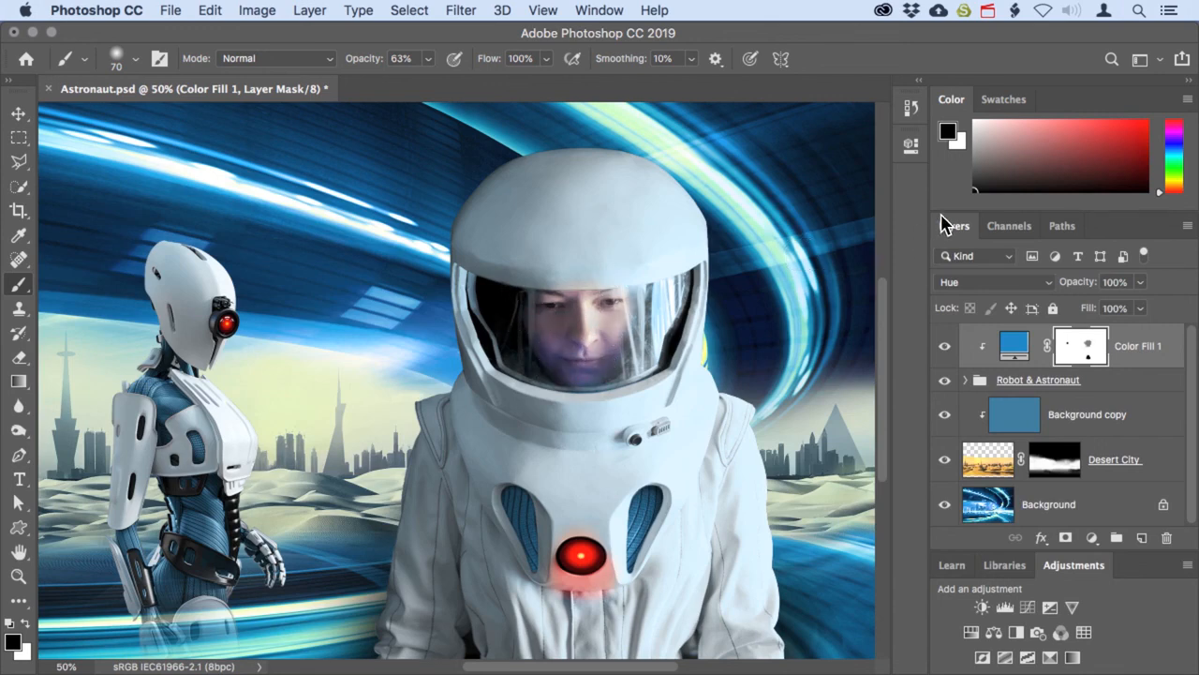